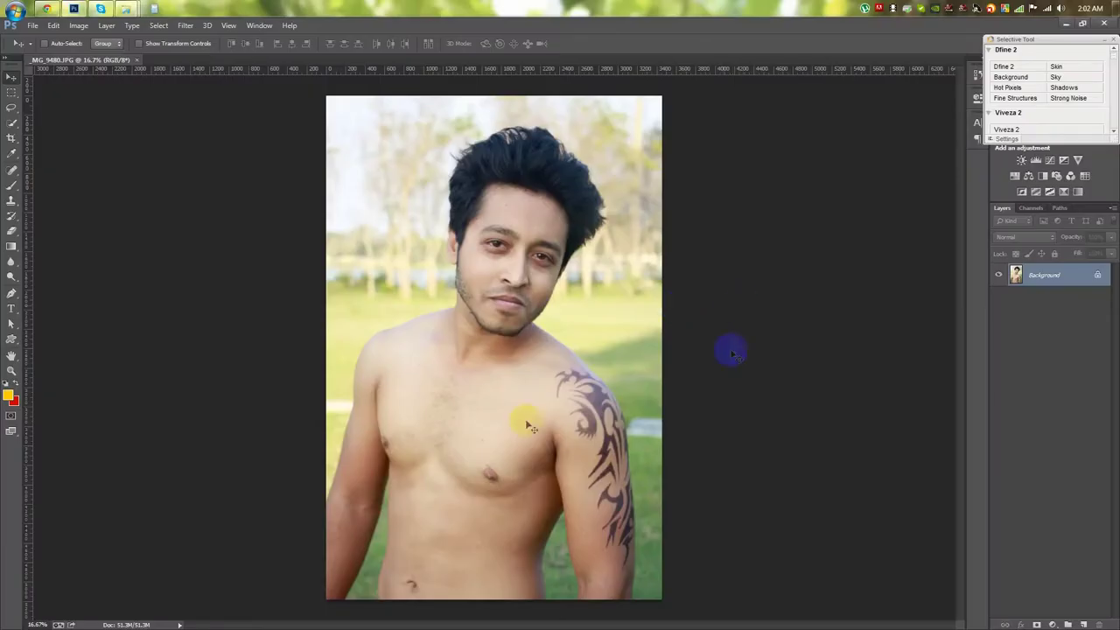
- Remove blemishes on the man's cheek and skin with the Content-Aware Spot Healing Brush
scroll(540, 224, up, 5)
click(12, 169)
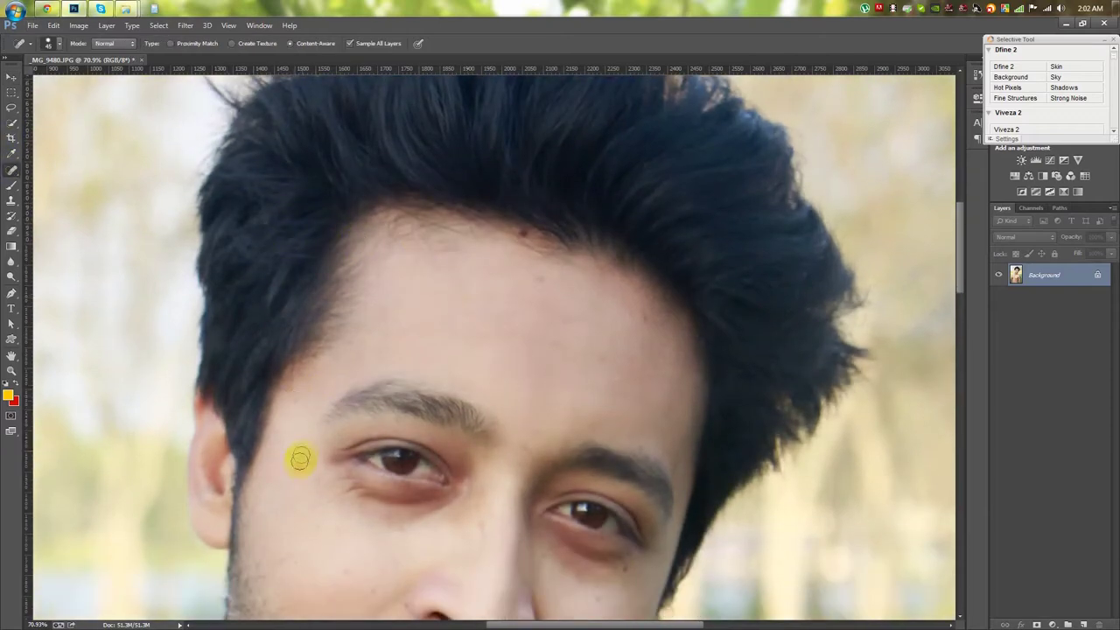
click(299, 515)
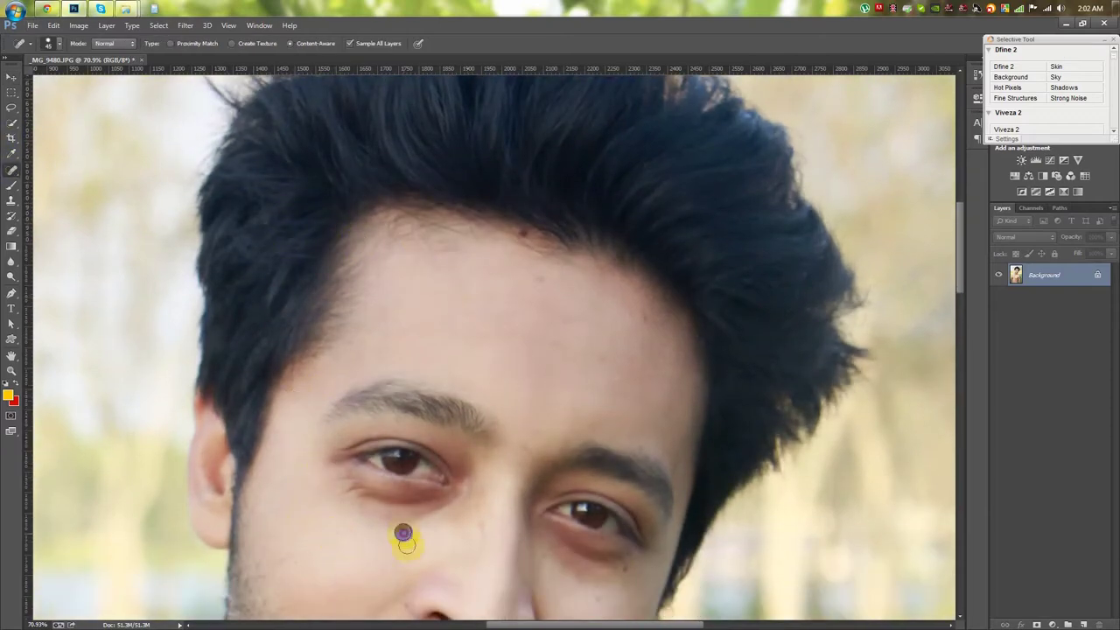
scroll(645, 400, down, 2)
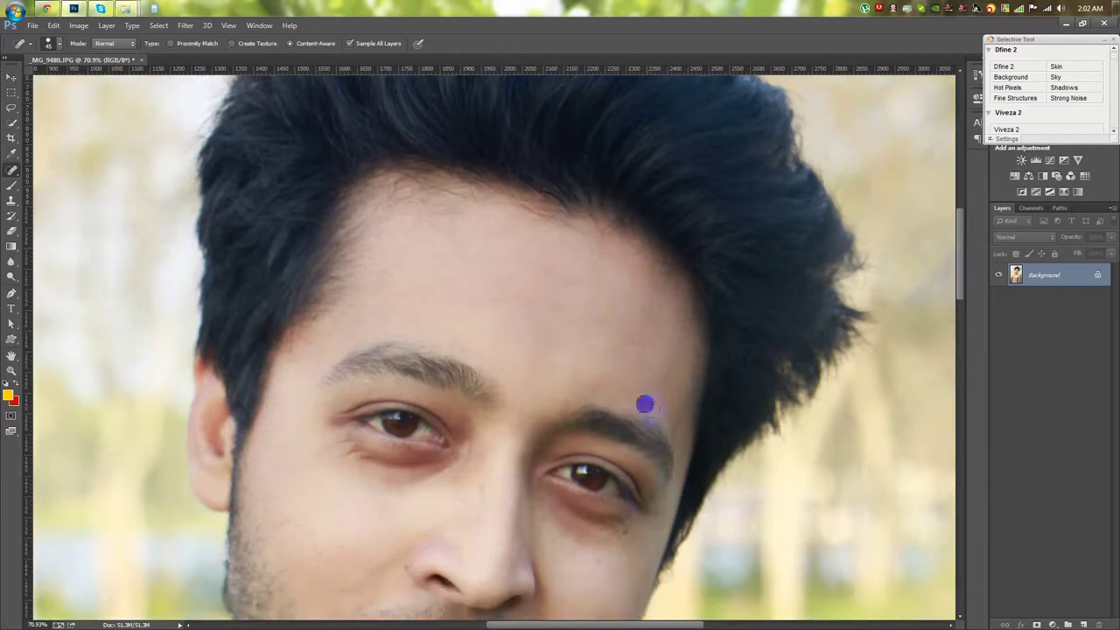
scroll(607, 510, down, 2)
scroll(402, 523, down, 1)
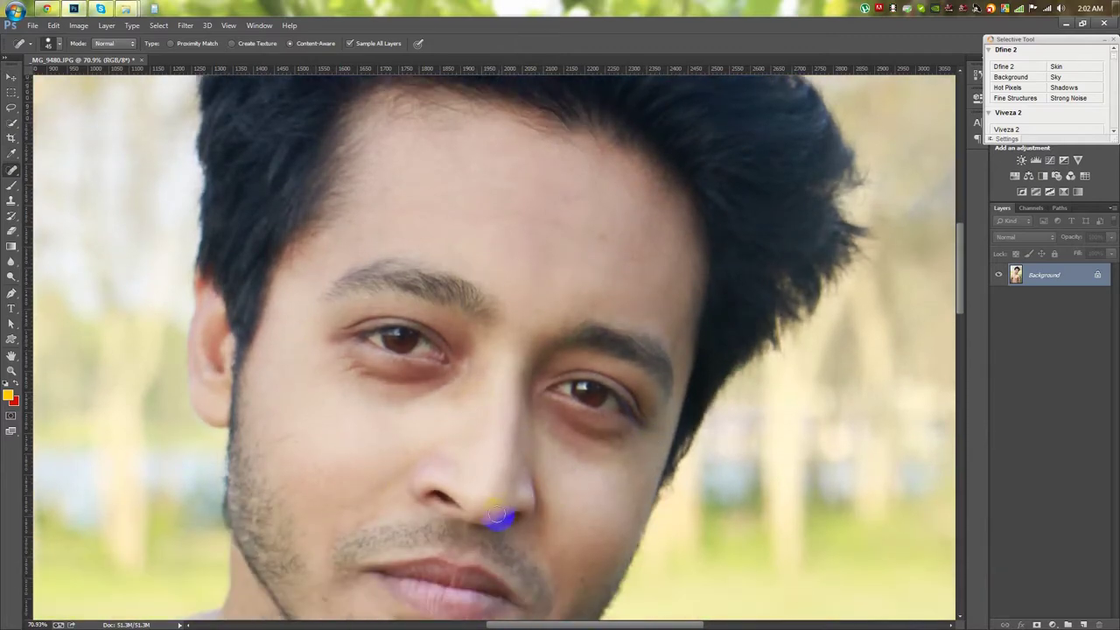
scroll(499, 517, down, 1)
scroll(518, 506, down, 1)
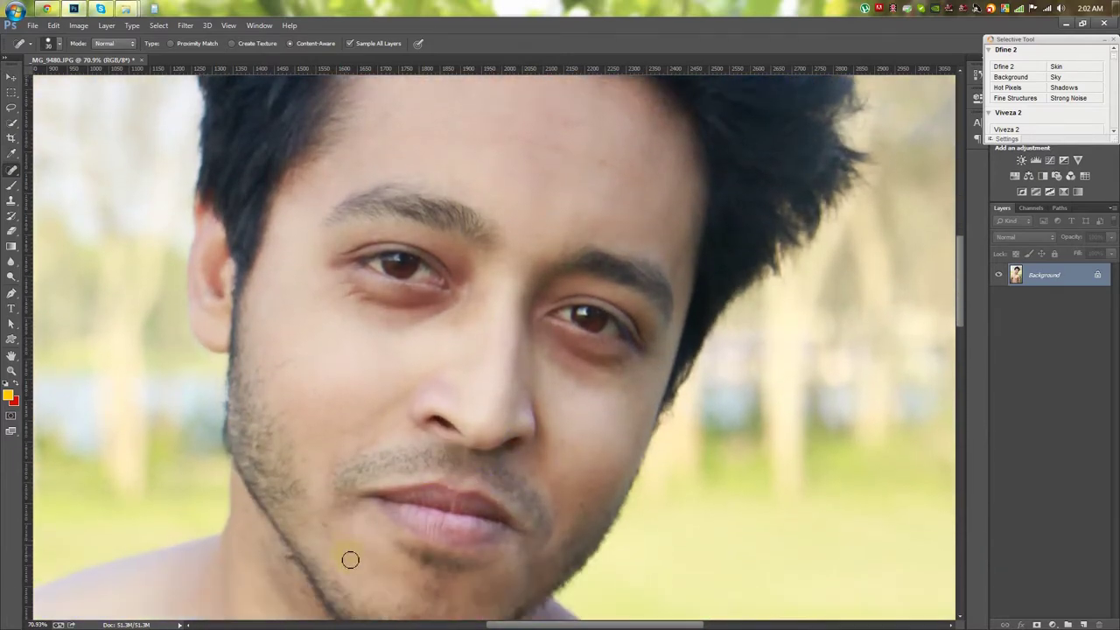
scroll(641, 333, down, 2)
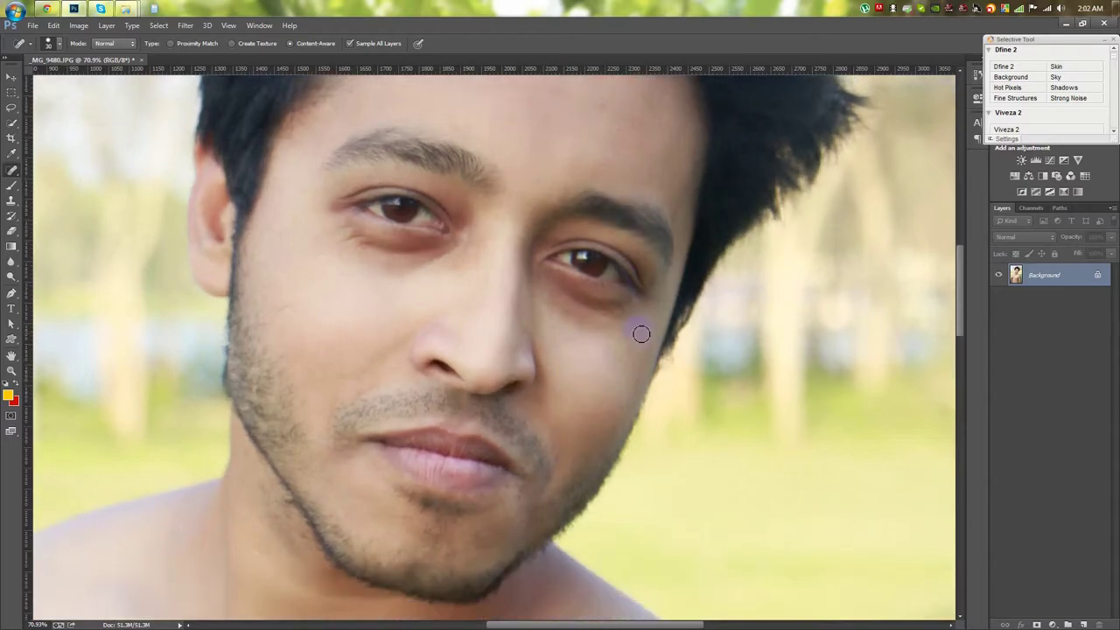
scroll(490, 496, down, 3)
scroll(422, 585, up, 3)
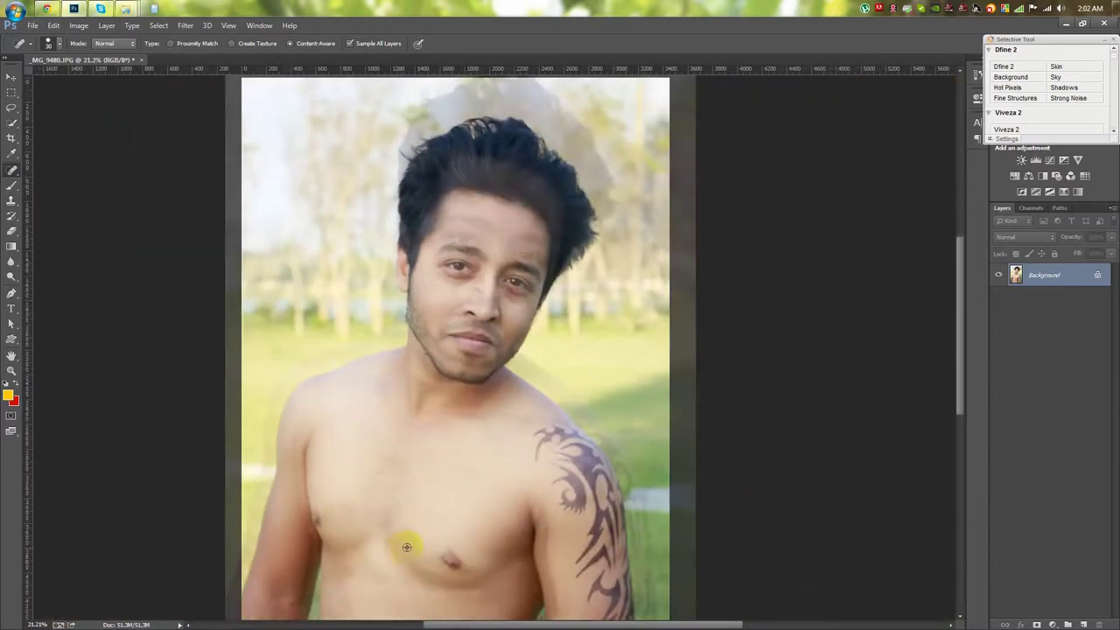
scroll(535, 425, down, 3)
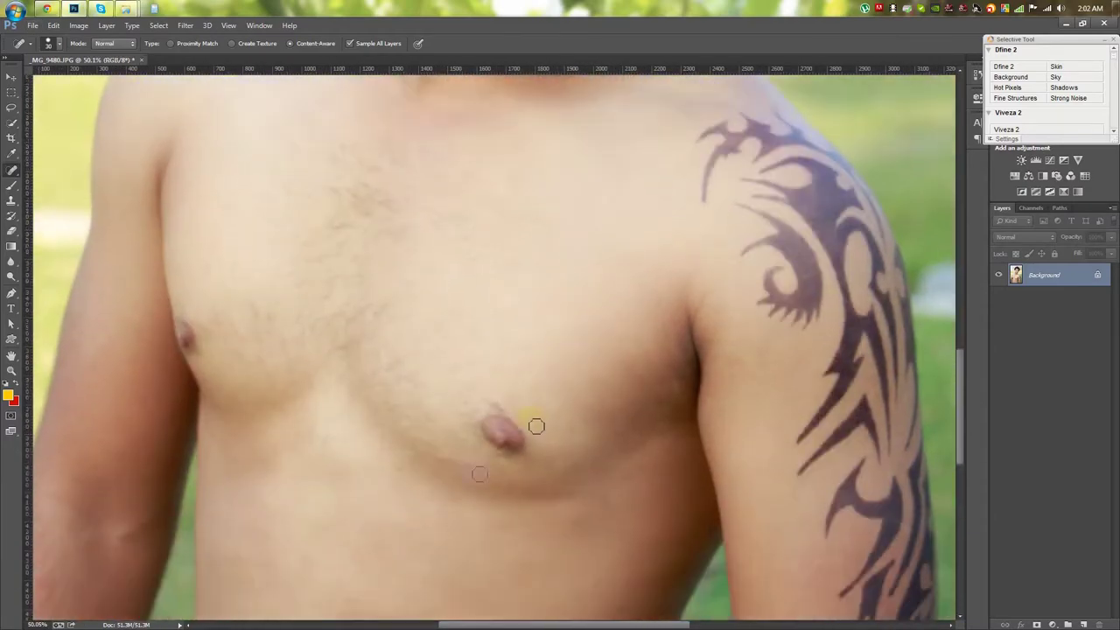
scroll(391, 420, down, 1)
scroll(388, 450, down, 3)
scroll(515, 107, up, 1)
scroll(515, 107, up, 3)
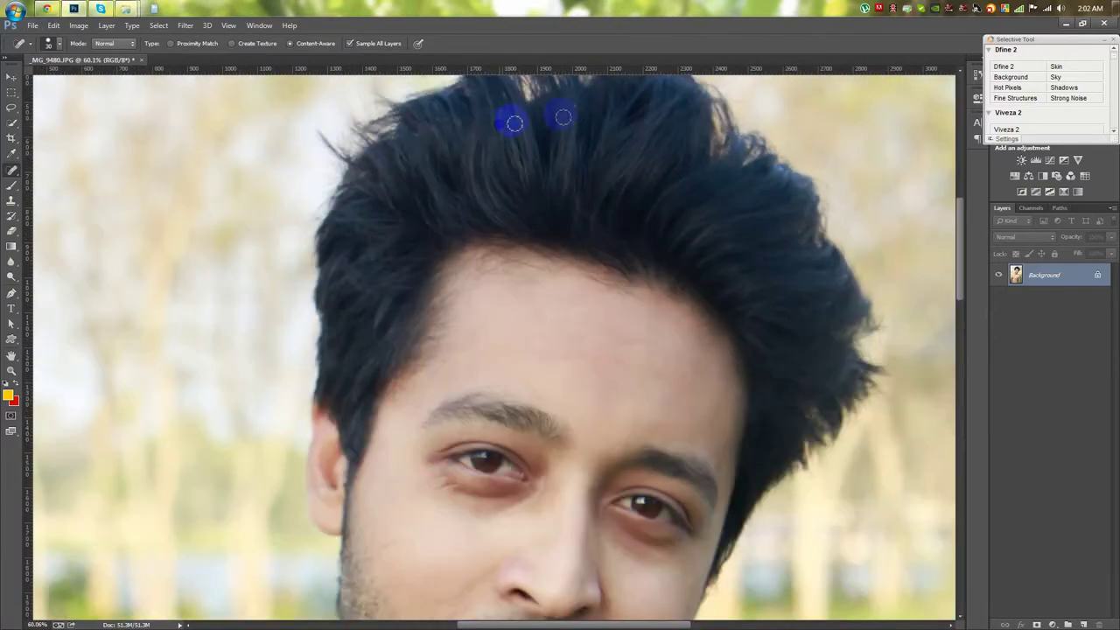
scroll(647, 122, down, 3)
scroll(685, 255, down, 2)
click(78, 25)
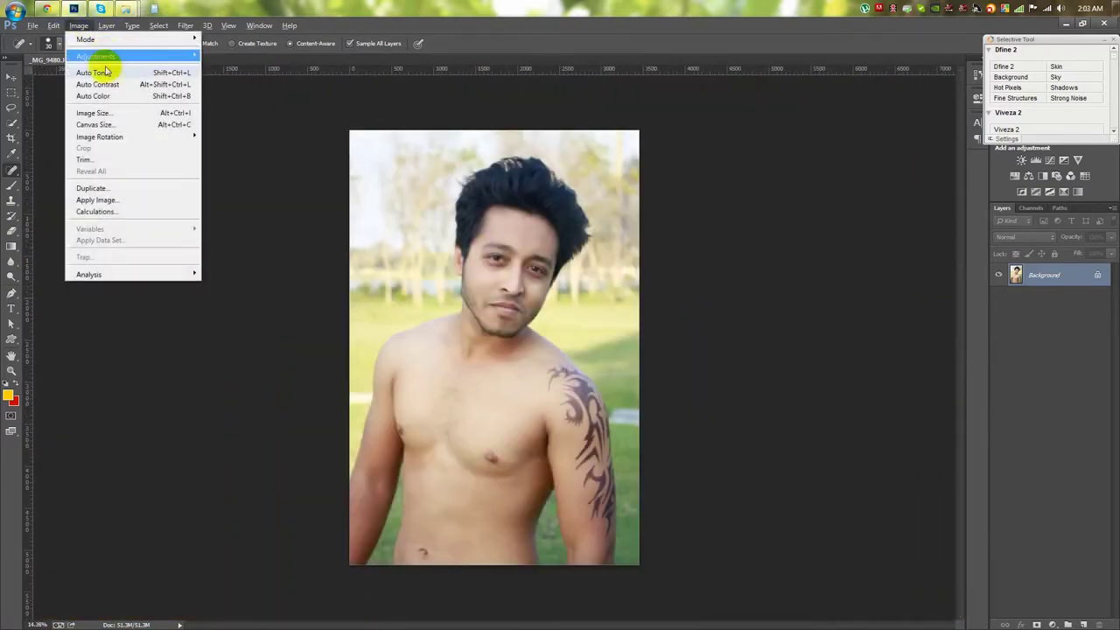
- Use the Camera Raw Filter to set Highlights to -86 and Shadows to +46
click(116, 88)
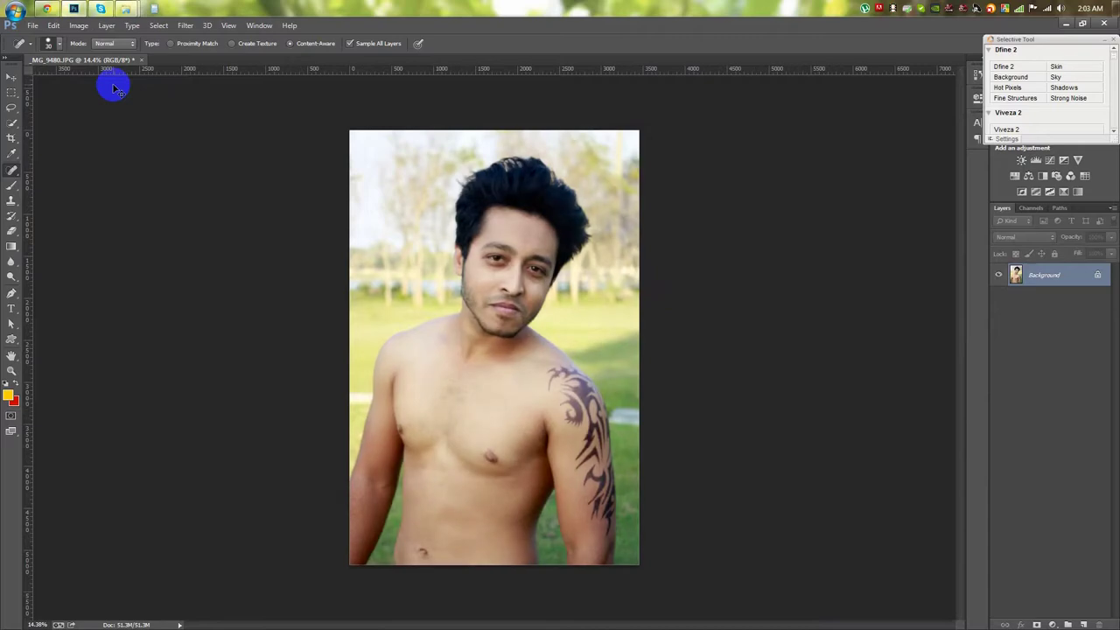
click(184, 25)
click(214, 94)
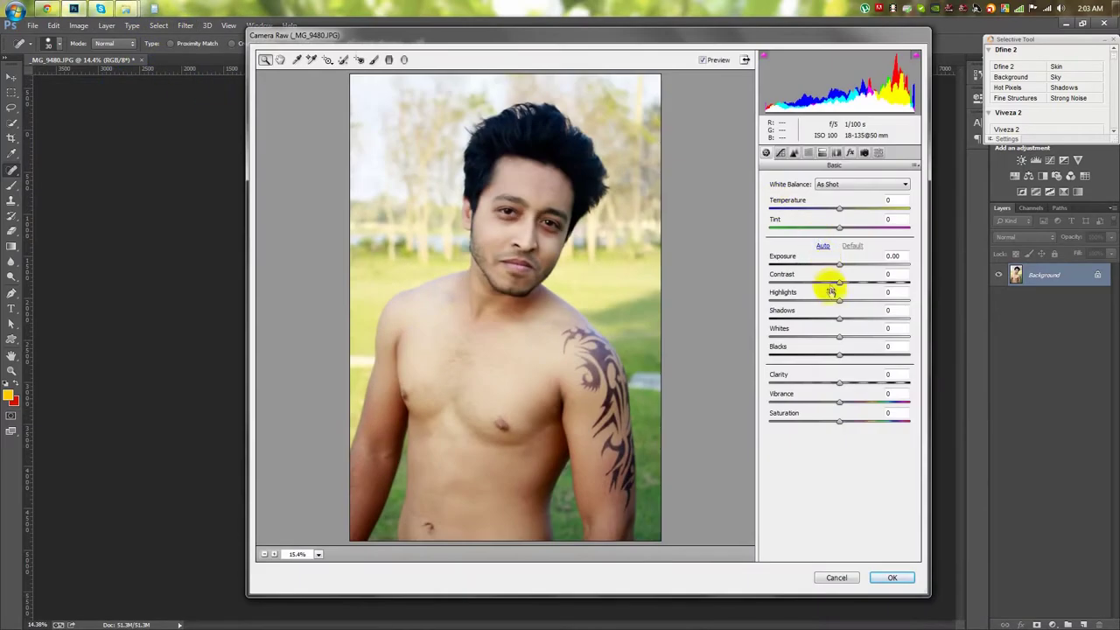
mouse_move(838, 300)
mouse_down()
mouse_move(768, 306)
mouse_move(875, 318)
mouse_move(859, 345)
mouse_up()
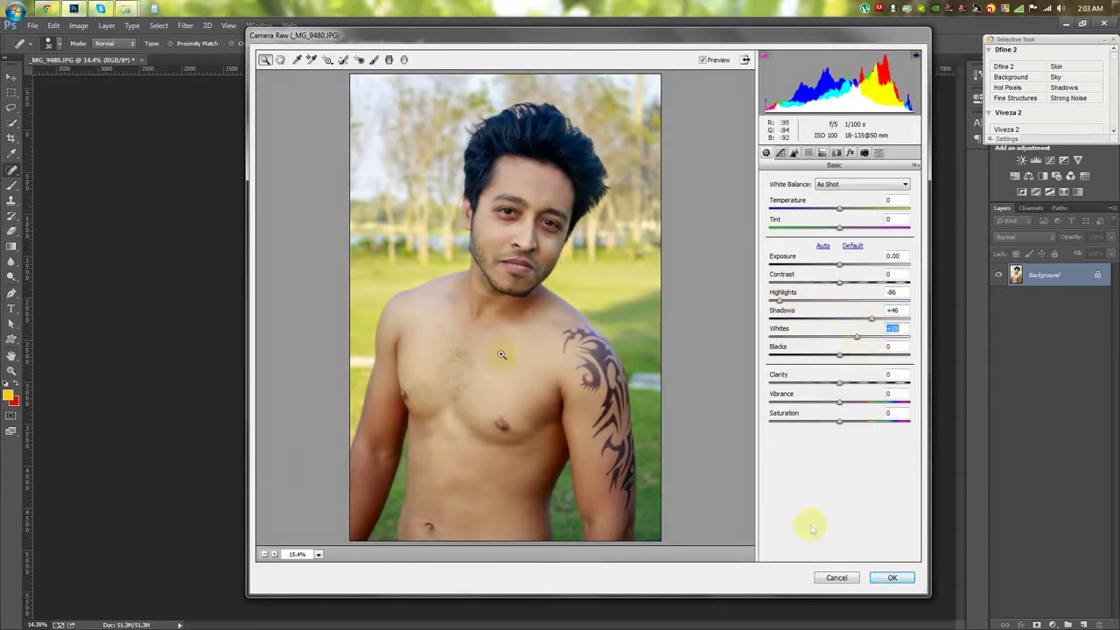
key(Return)
- Resize the image to a width of 2500 px
click(77, 26)
click(100, 111)
text(2500)
click(688, 304)
key(p)
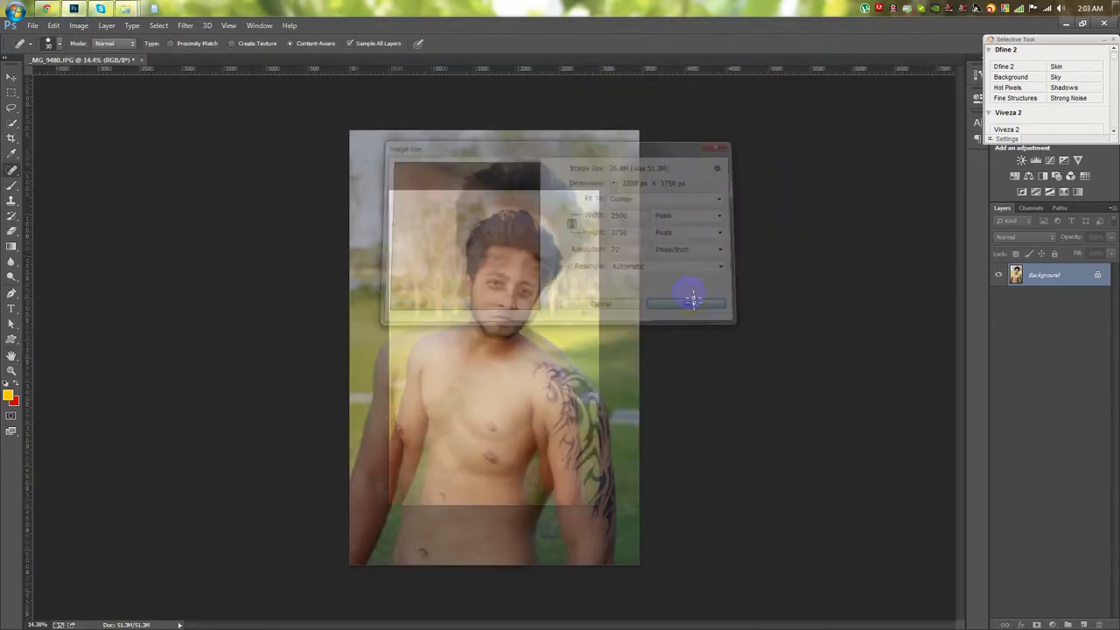
scroll(376, 467, up, 3)
scroll(445, 357, up, 3)
- Place pen anchors along the arm's outer edge and the shoulder outline
scroll(508, 233, up, 2)
scroll(483, 494, up, 2)
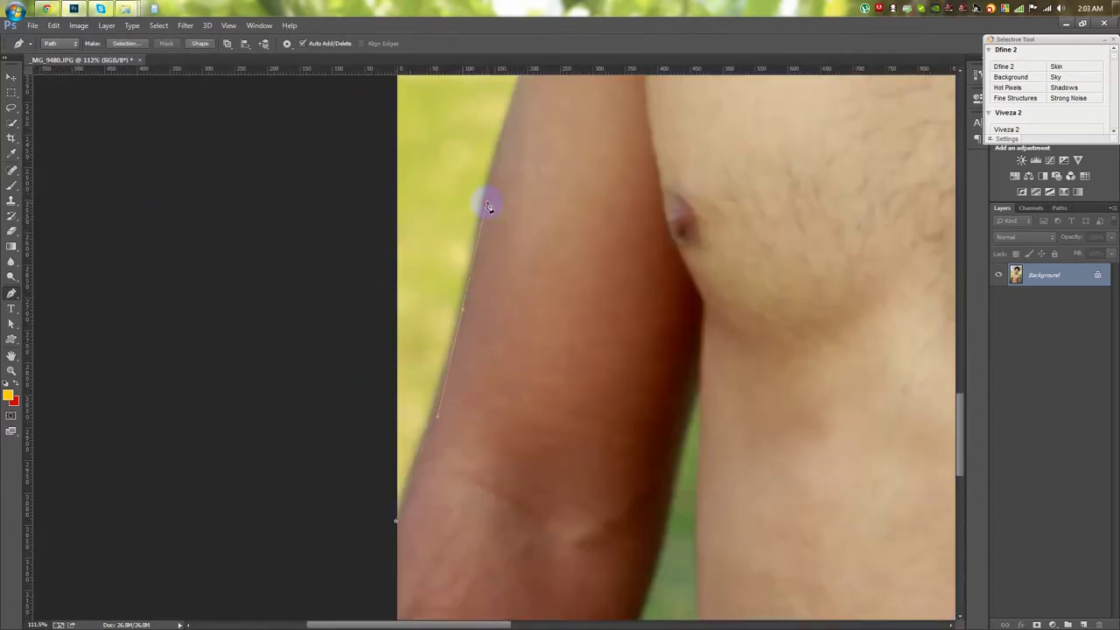
scroll(489, 207, up, 3)
click(486, 175)
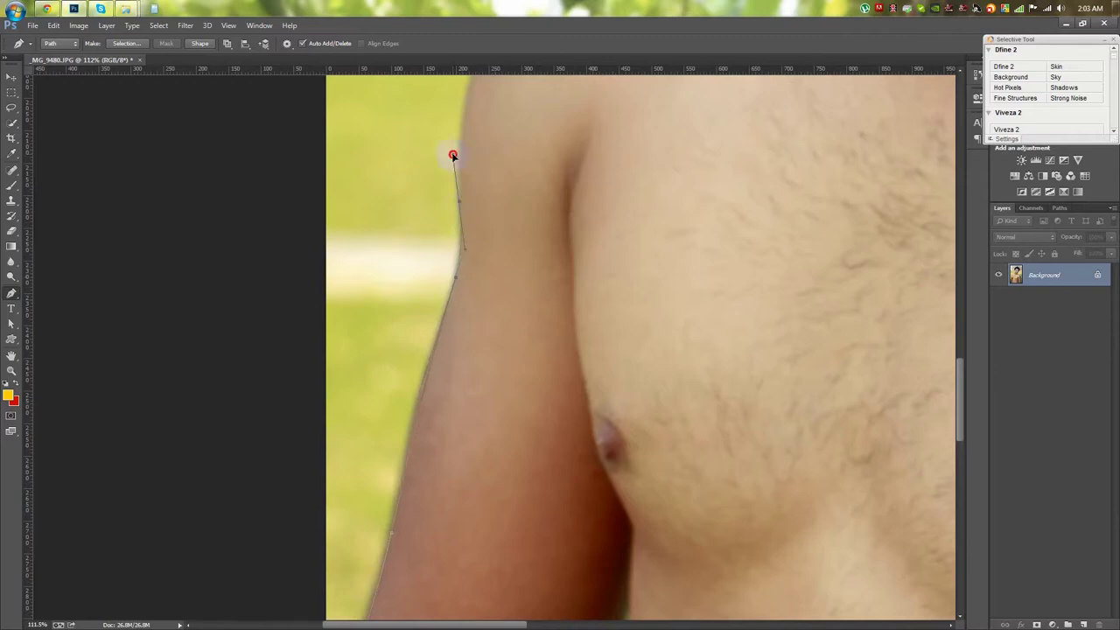
scroll(452, 155, up, 3)
click(391, 263)
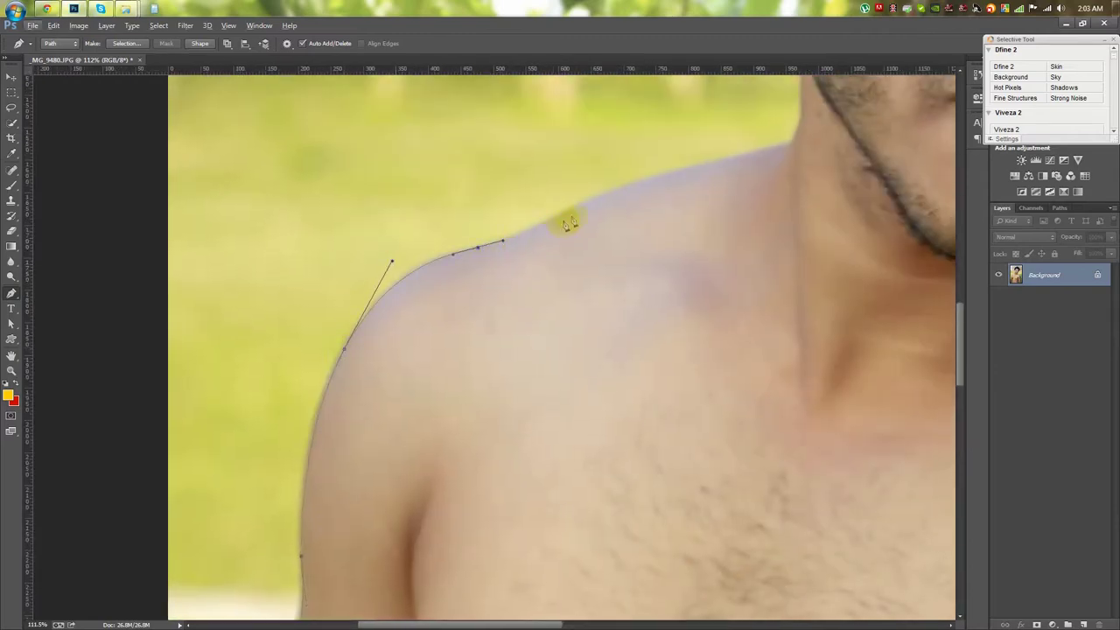
click(791, 146)
scroll(467, 377, up, 3)
scroll(467, 377, right, 3)
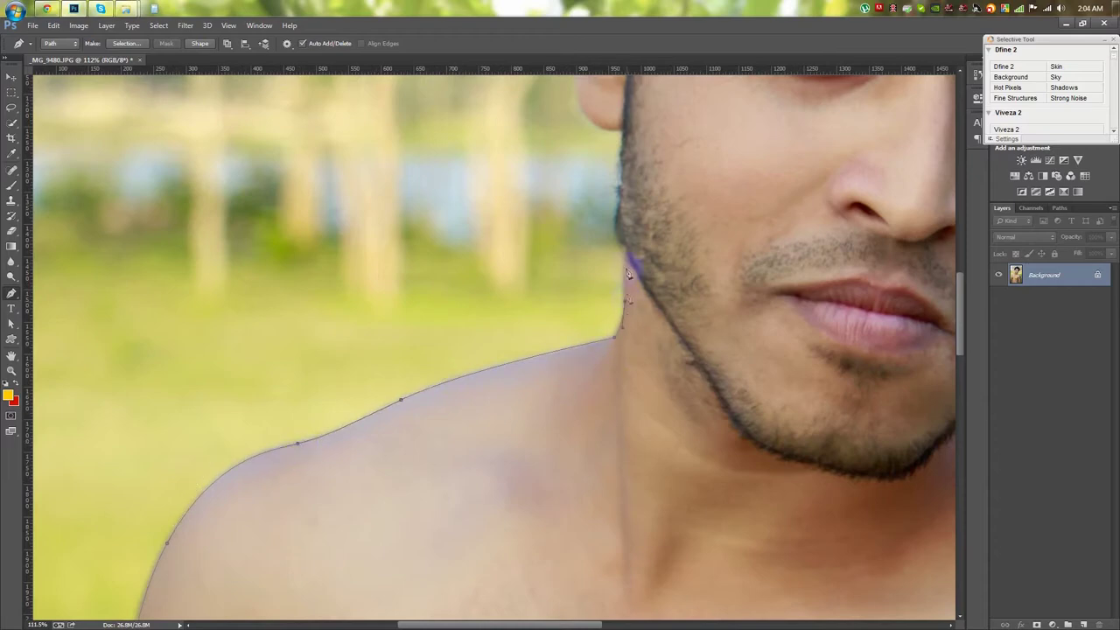
scroll(631, 248, up, 3)
scroll(525, 315, right, 3)
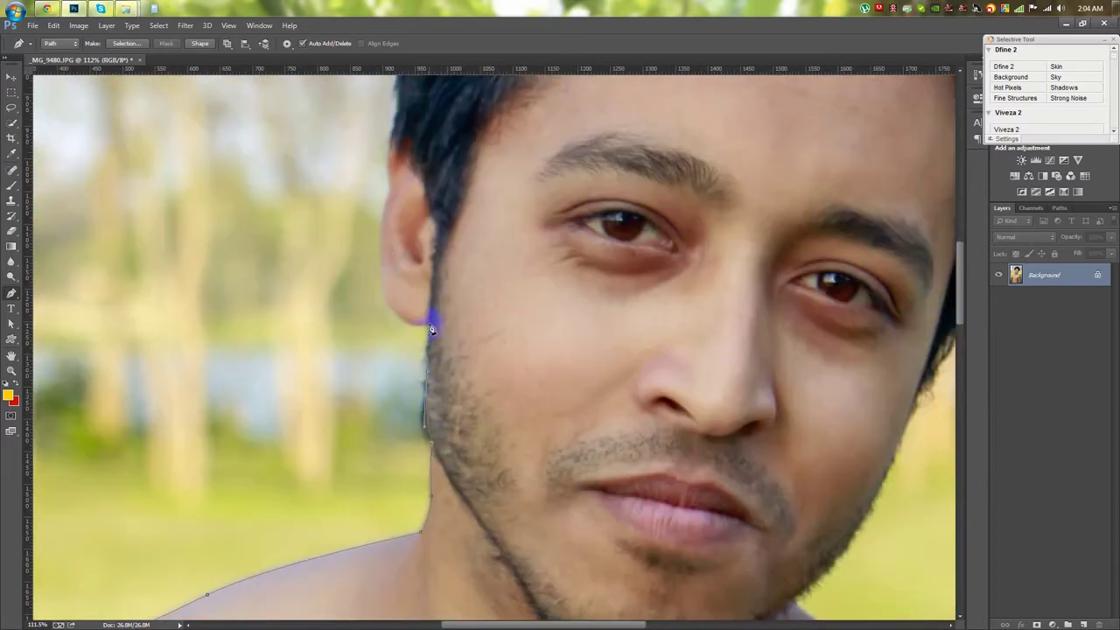
alt+scroll(430, 329, up, 1)
scroll(396, 471, up, 3)
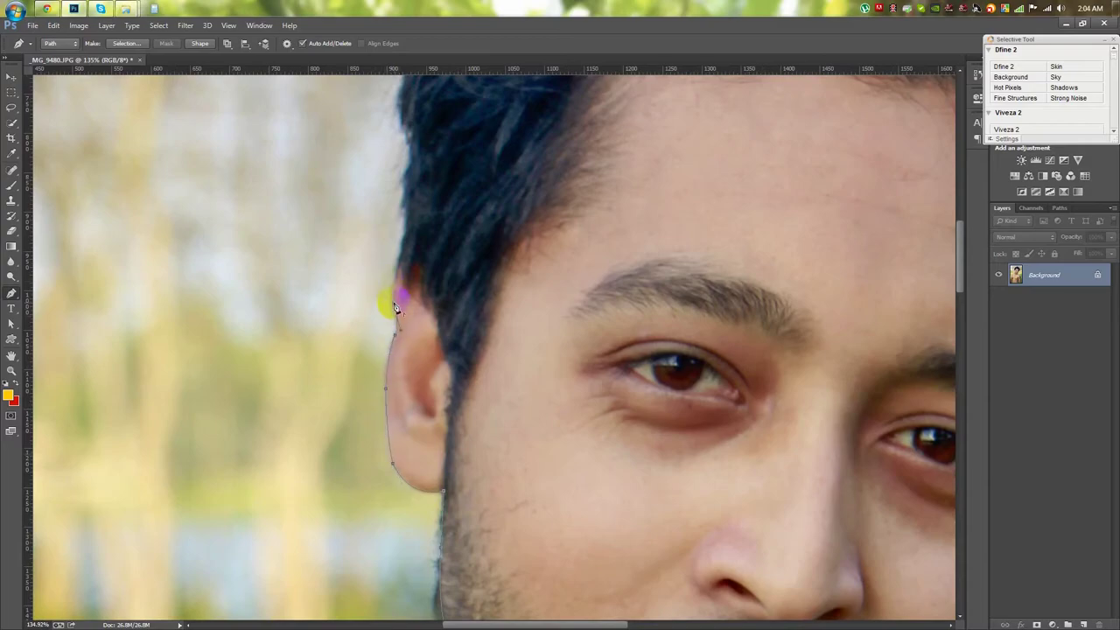
alt+scroll(465, 417, down, 3)
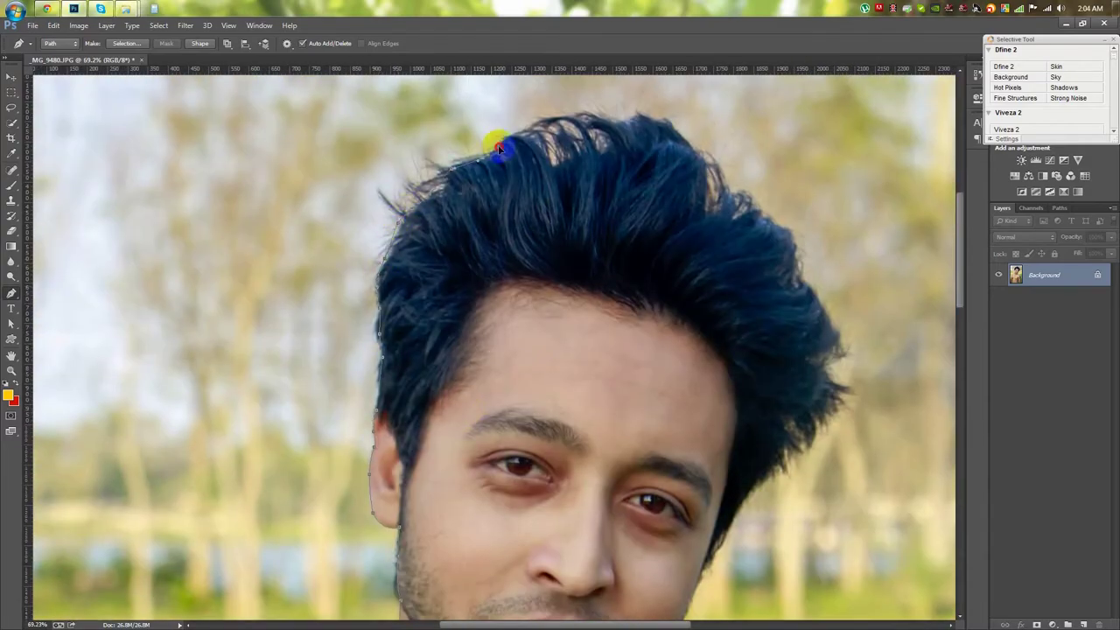
scroll(545, 229, up, 1)
scroll(546, 229, right, 3)
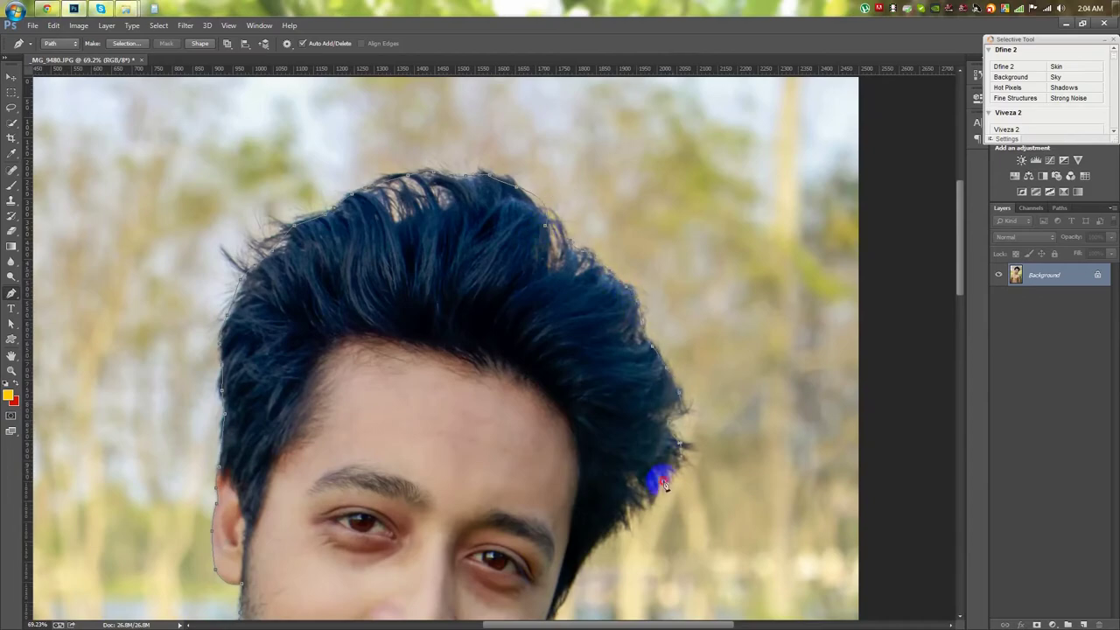
alt+scroll(569, 548, up, 2)
scroll(531, 413, down, 1)
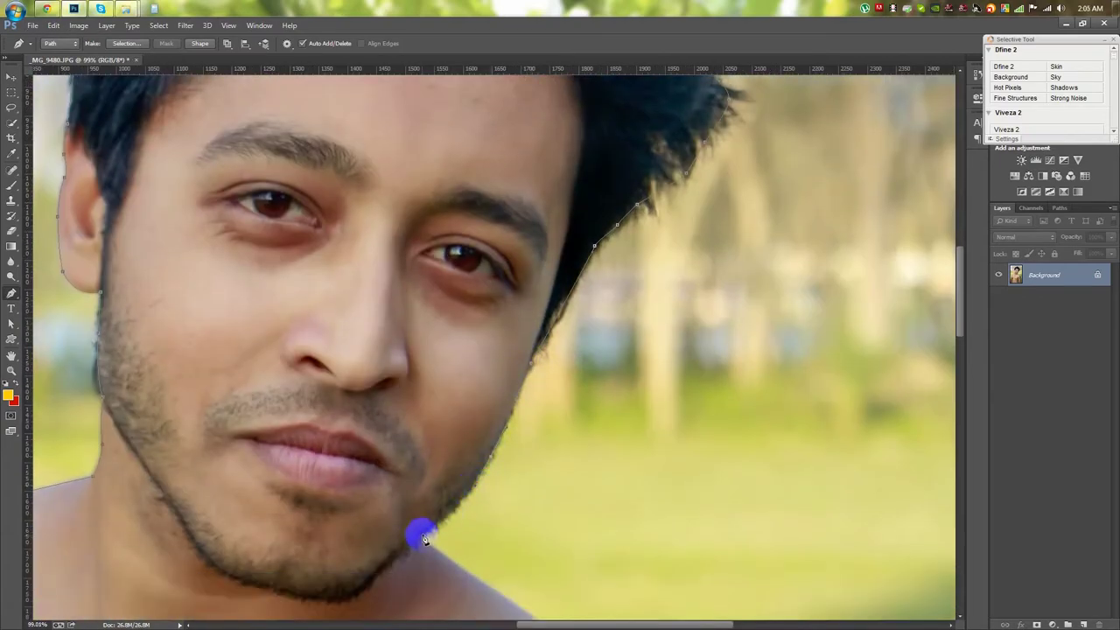
alt+scroll(425, 541, up, 1)
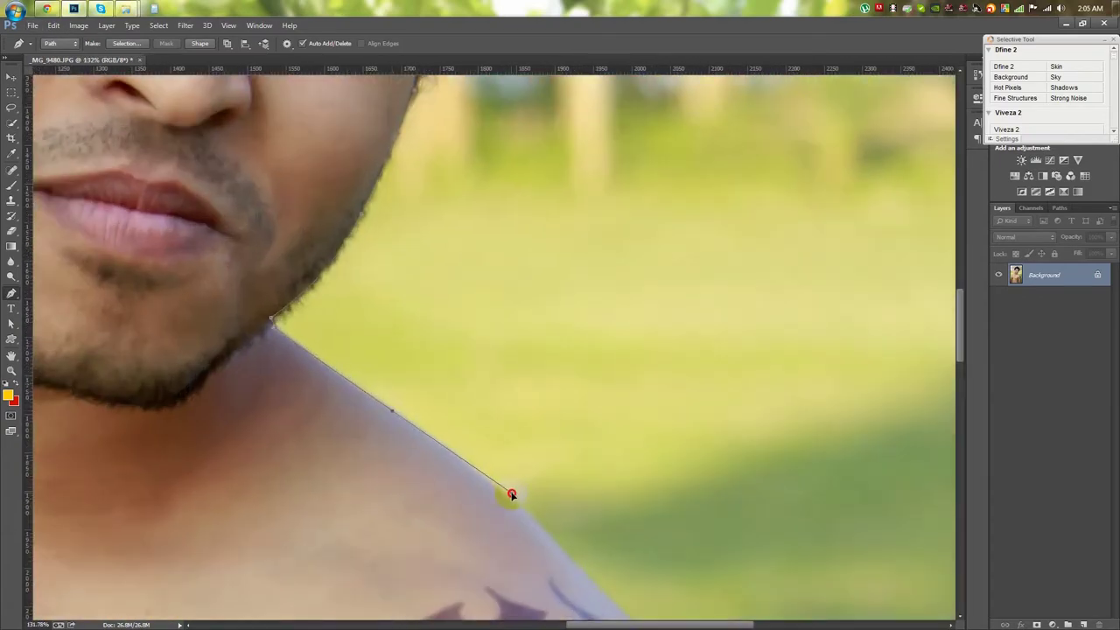
scroll(512, 494, down, 1)
drag(562, 525, 347, 278)
drag(453, 392, 519, 433)
- Trace the path down the tattooed arm's right edge, across its bottom and up its left edge
scroll(518, 480, down, 3)
scroll(540, 455, down, 3)
scroll(537, 303, down, 3)
click(536, 448)
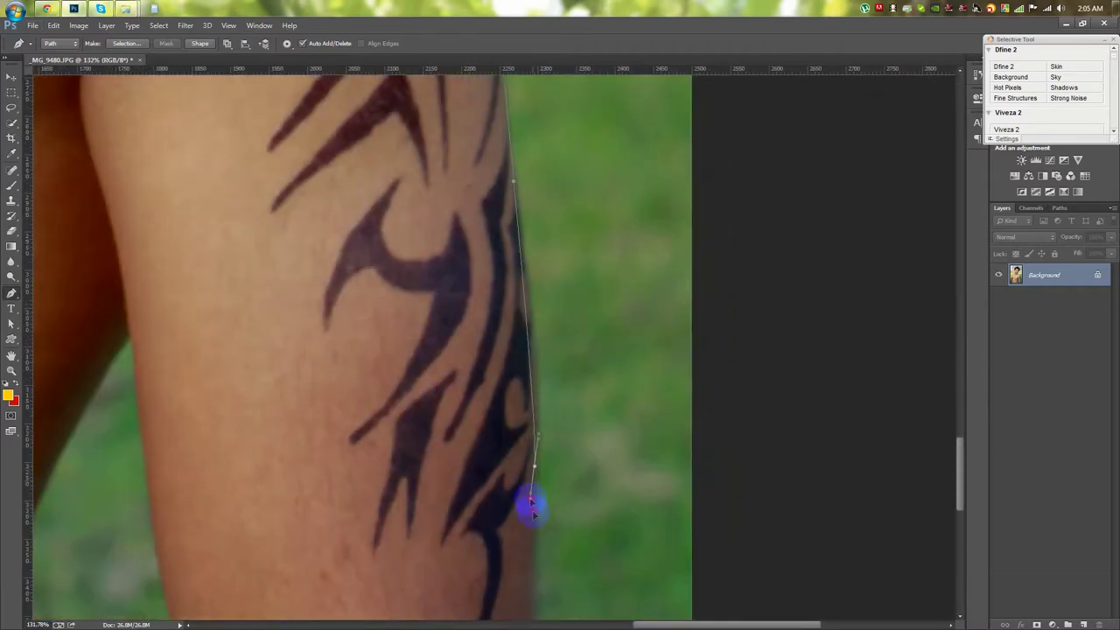
scroll(531, 555, down, 3)
click(526, 453)
click(519, 516)
click(524, 558)
click(530, 582)
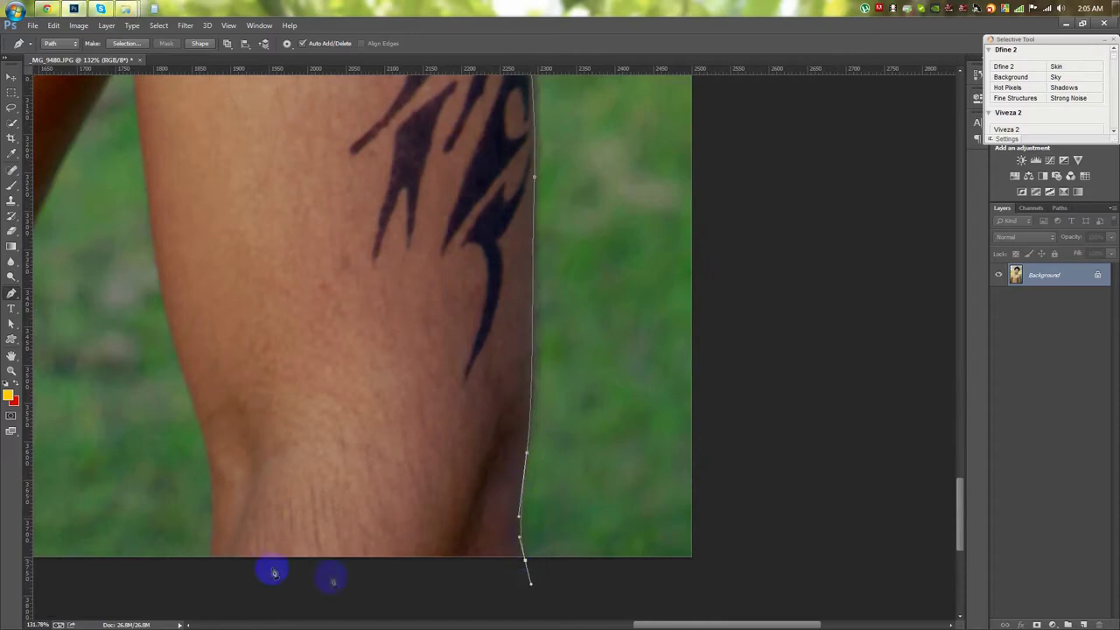
click(210, 558)
drag(208, 438, 440, 405)
click(432, 389)
click(401, 310)
click(389, 234)
click(377, 157)
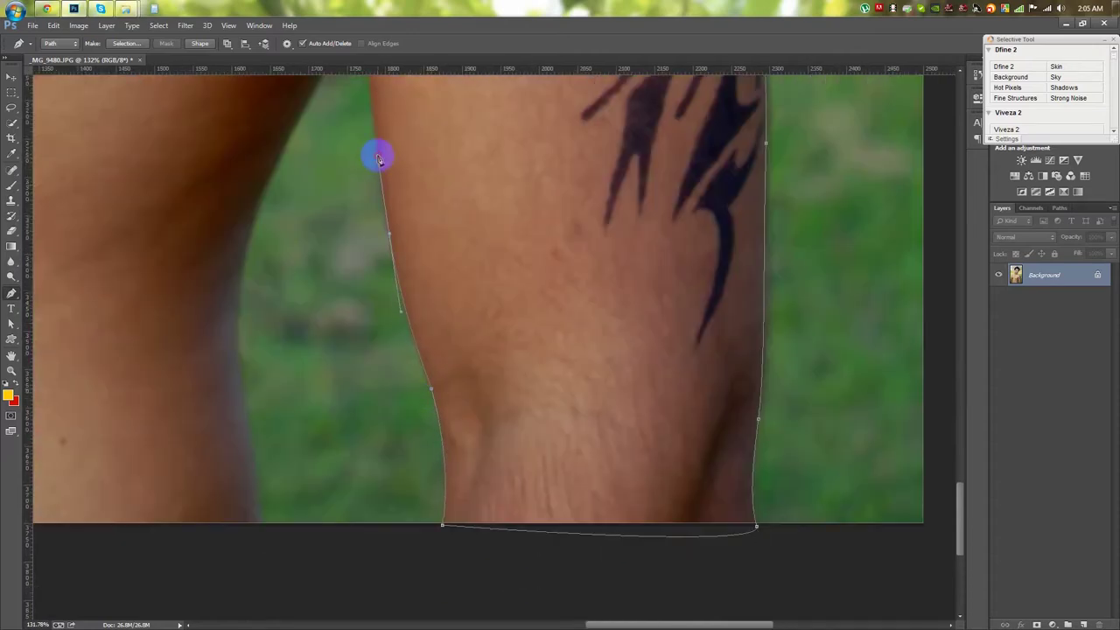
scroll(383, 237, up, 3)
- Extend the path along the other limb and the torso's skin edge
drag(301, 403, 238, 544)
scroll(306, 481, down, 3)
click(359, 418)
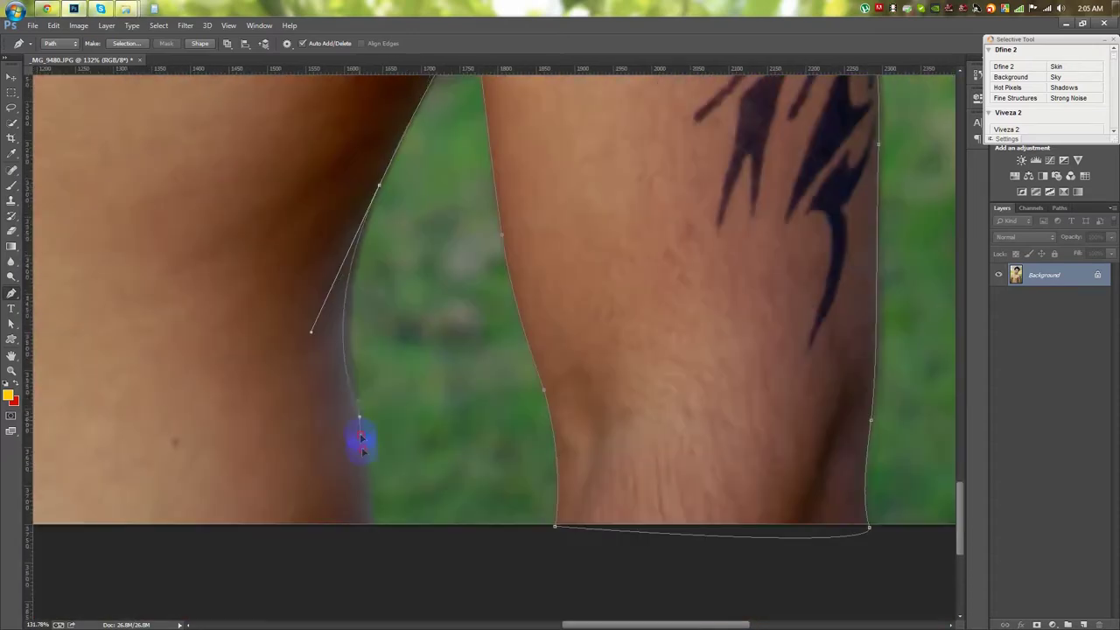
mouse_move(356, 389)
mouse_down()
mouse_move(374, 507)
mouse_move(577, 474)
mouse_up()
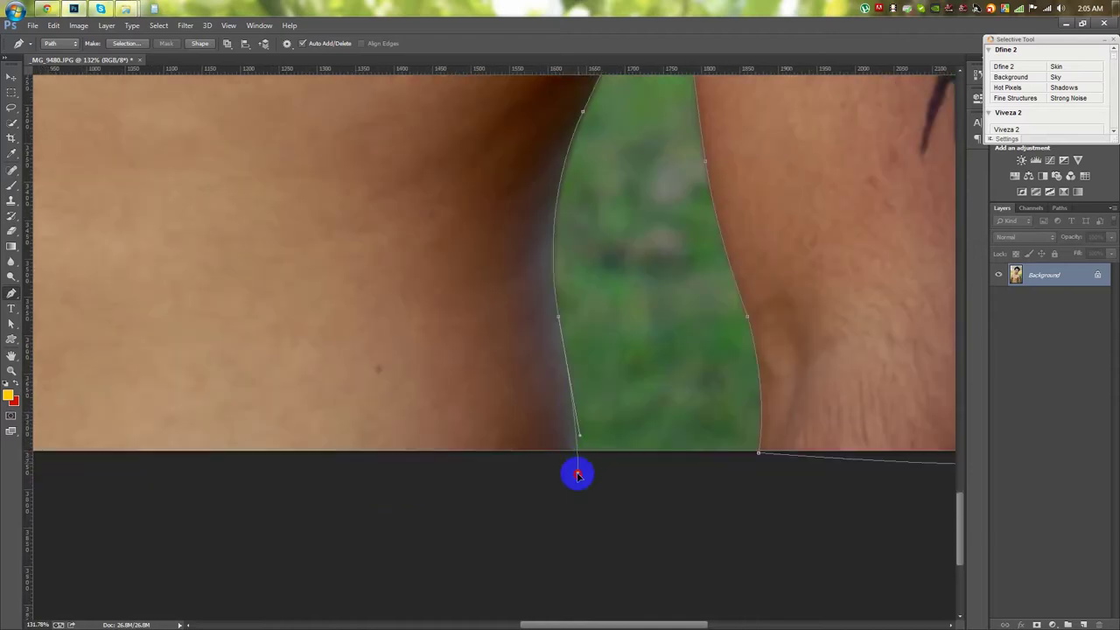
scroll(577, 474, left, 10)
click(618, 143)
scroll(631, 109, up, 3)
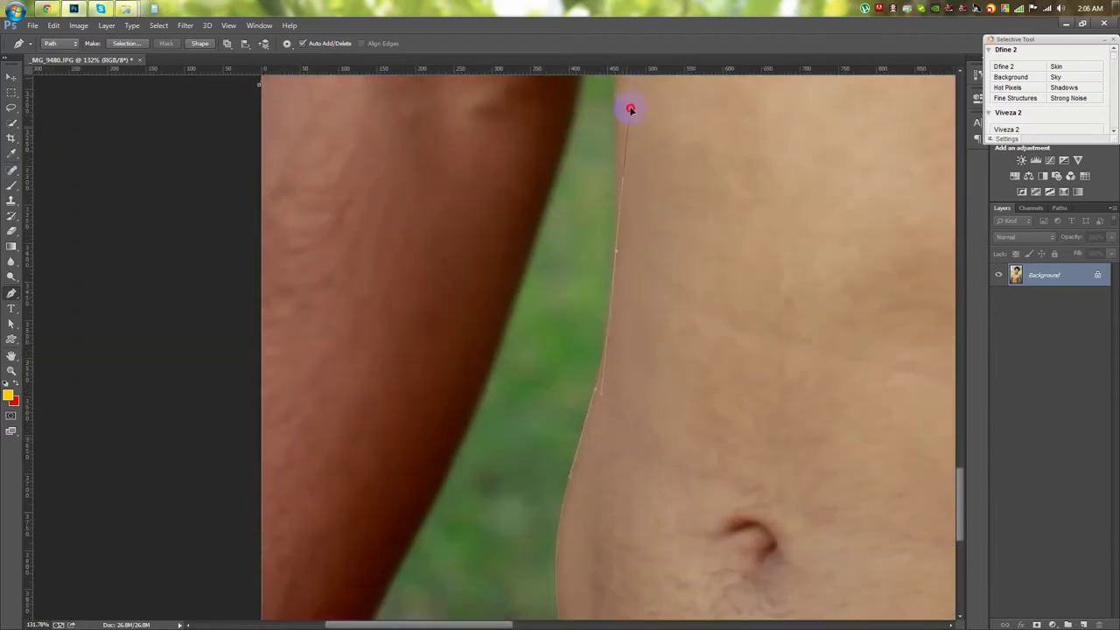
drag(636, 272, 636, 471)
click(618, 229)
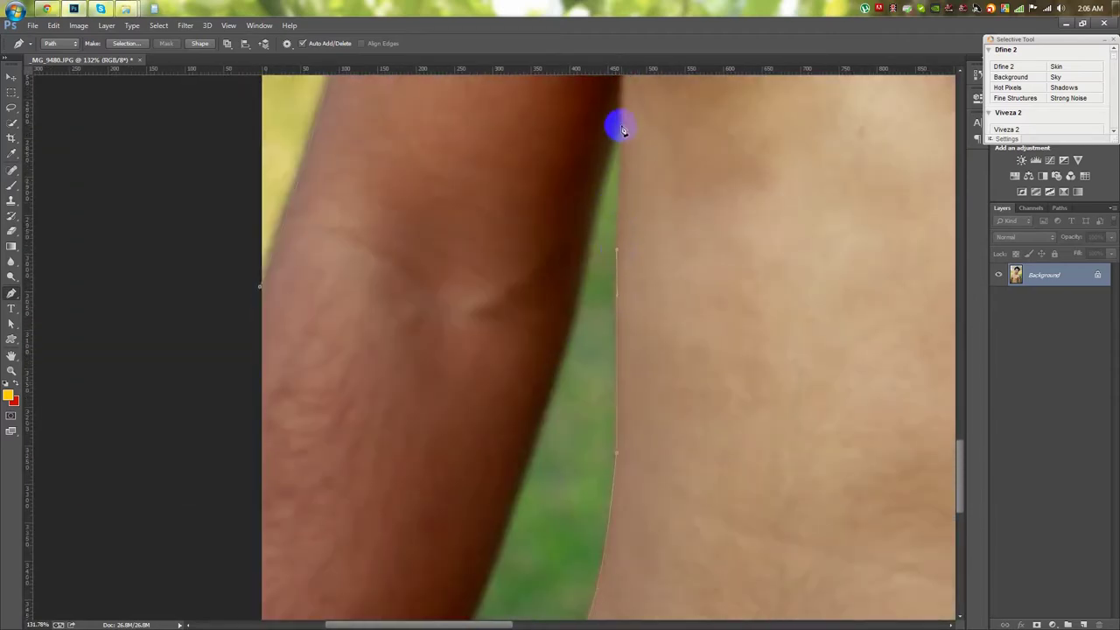
- Finish the curved anchors along the arm edge and load the closed path as a selection
click(587, 246)
drag(530, 448, 524, 471)
drag(577, 308, 633, 119)
click(490, 476)
click(452, 543)
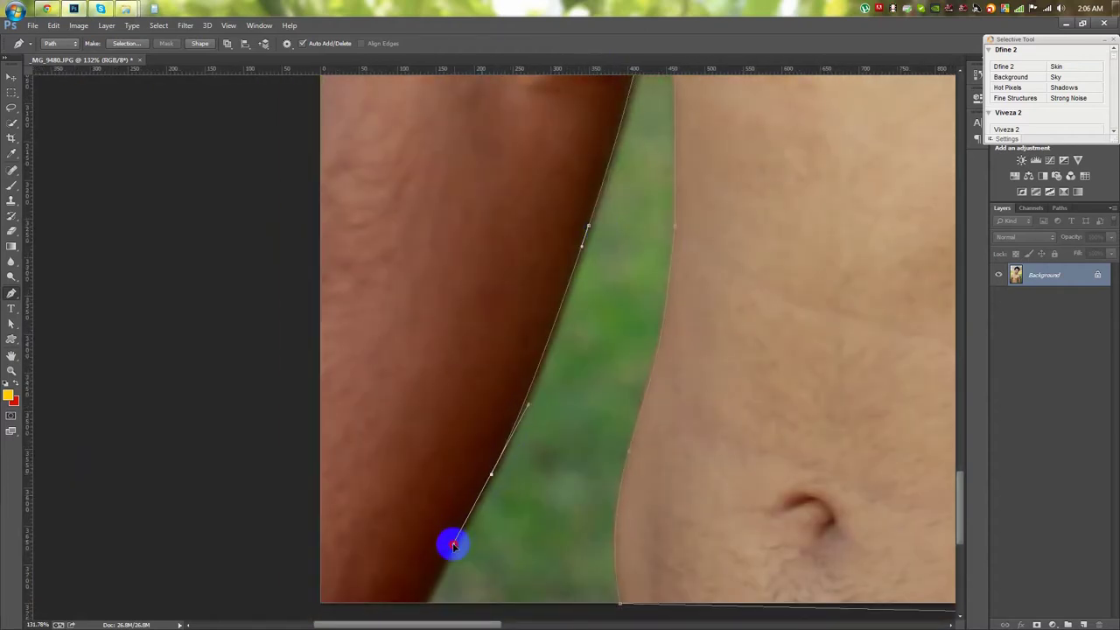
drag(452, 542, 583, 337)
click(546, 368)
scroll(415, 390, up, 5)
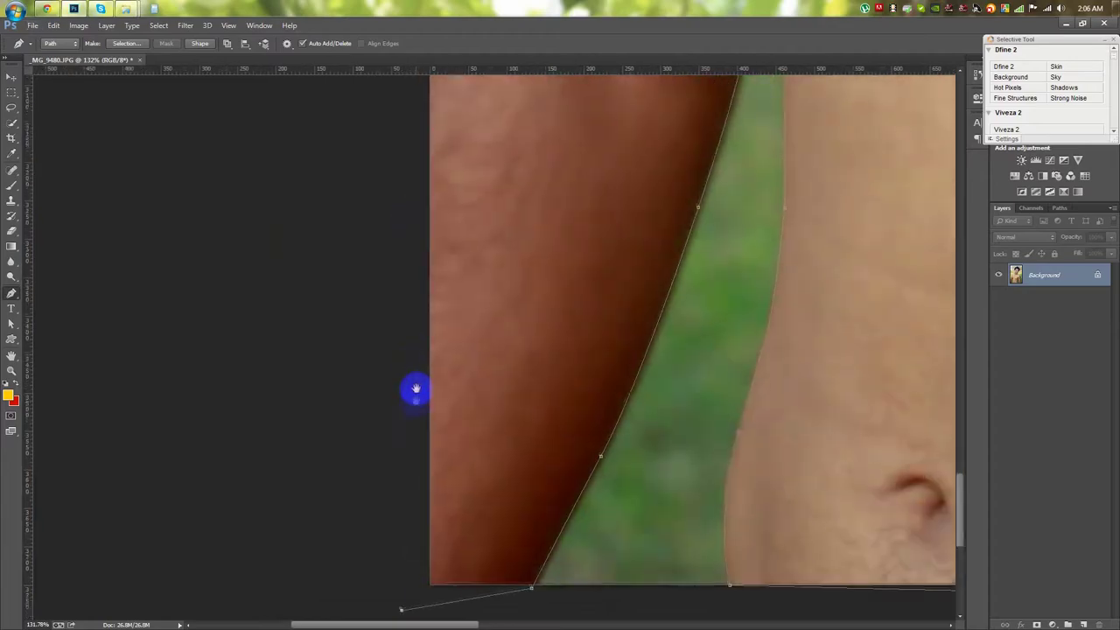
scroll(384, 460, up, 5)
key(ctrl+Return)
scroll(507, 420, down, 5)
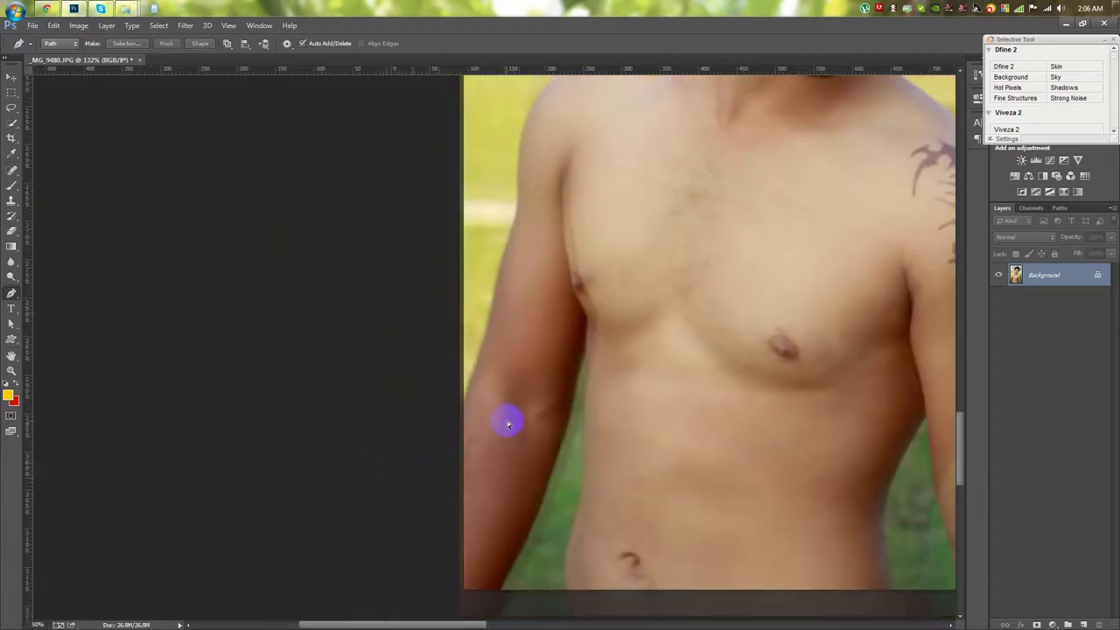
- Add a layer mask from the selection and refine the hair edges with an 80-size Refine Radius brush
click(1037, 624)
scroll(595, 175, up, 3)
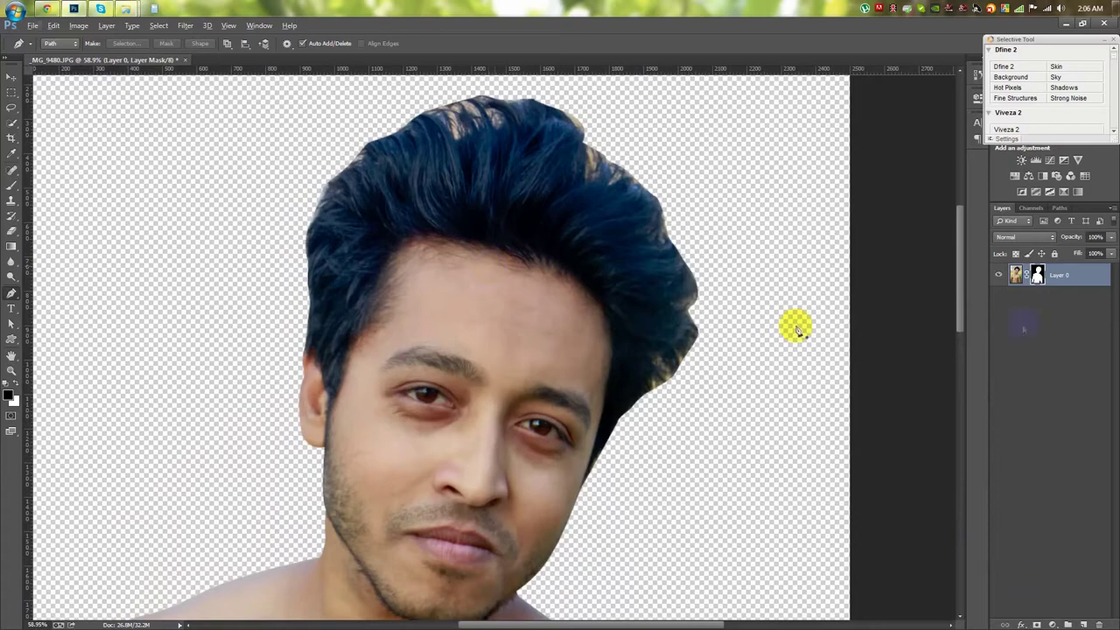
right_click(1037, 274)
click(1006, 379)
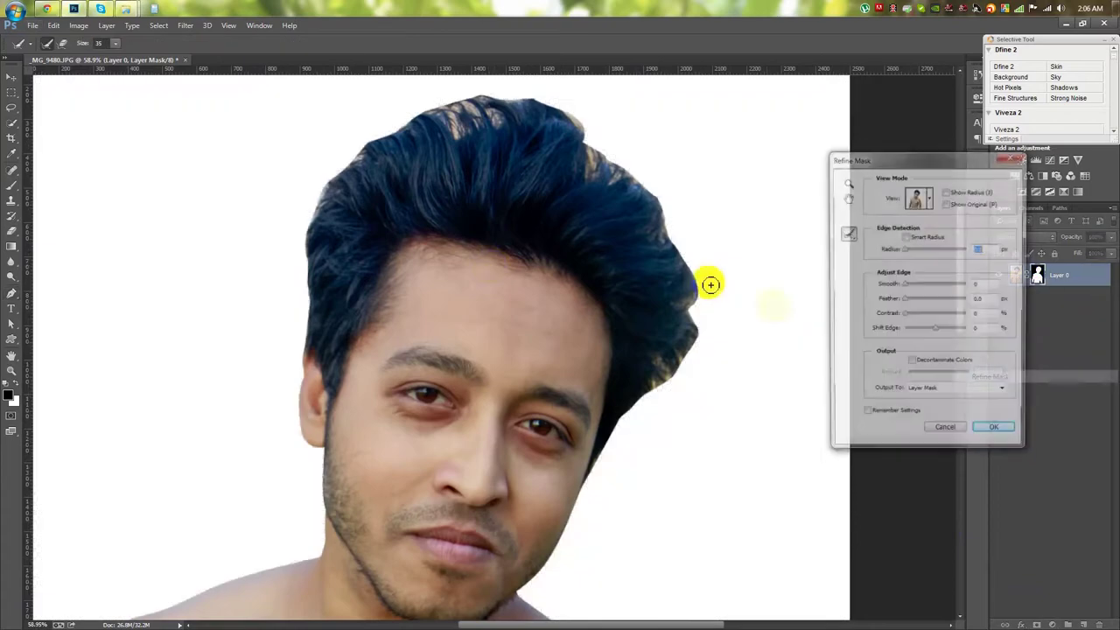
drag(114, 43, 137, 56)
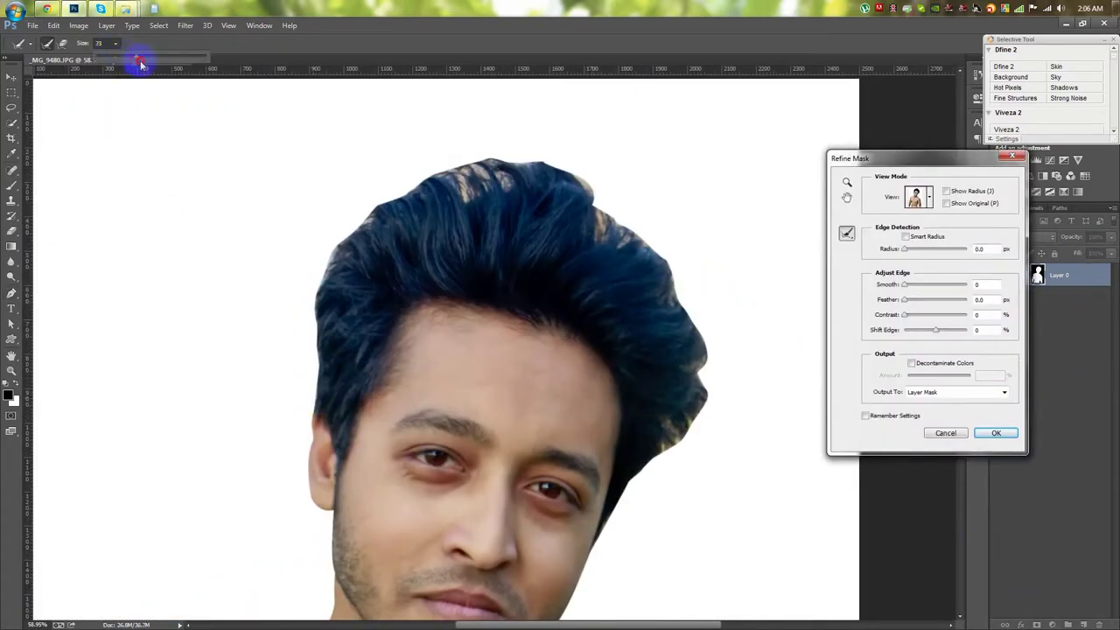
drag(308, 350, 309, 273)
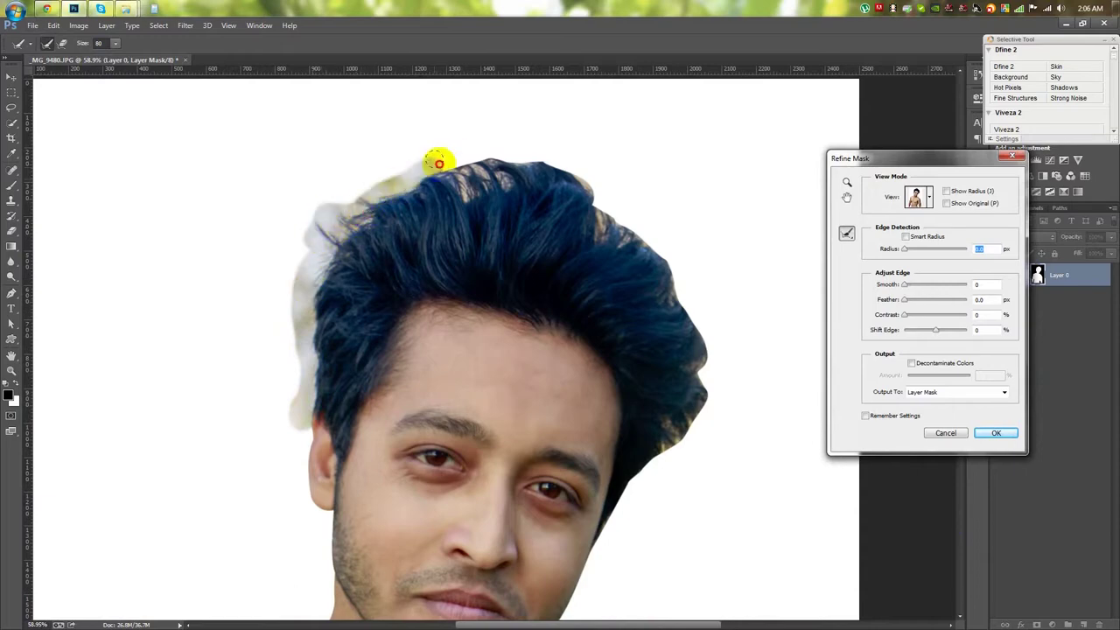
mouse_move(467, 155)
mouse_down()
mouse_move(555, 155)
mouse_move(604, 229)
mouse_up()
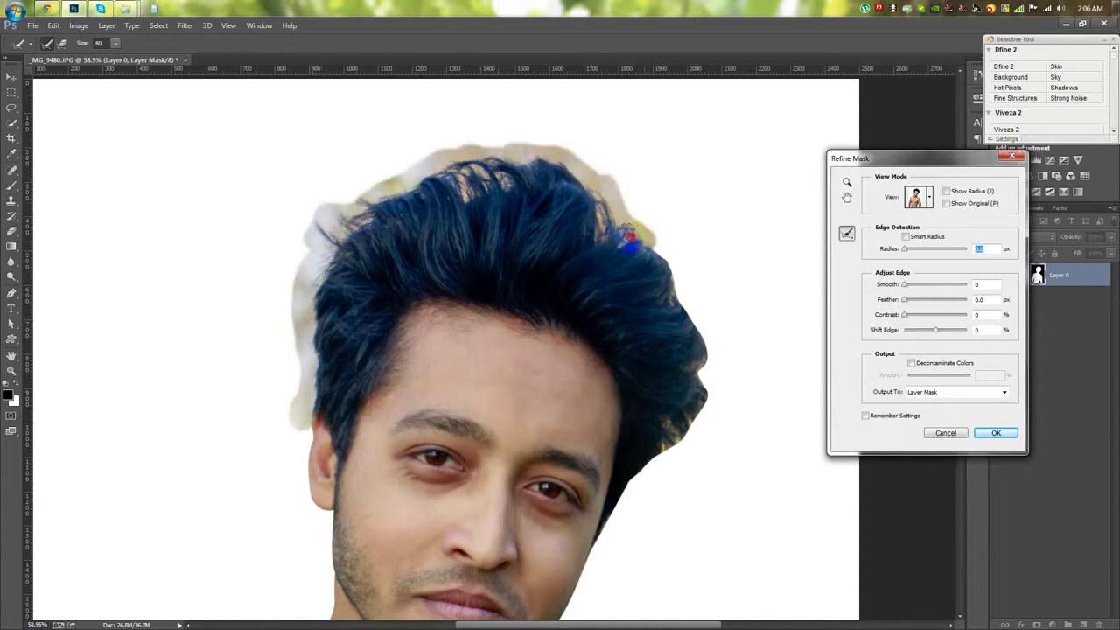
mouse_move(697, 320)
mouse_down()
mouse_move(700, 427)
mouse_move(638, 487)
mouse_move(609, 537)
mouse_up()
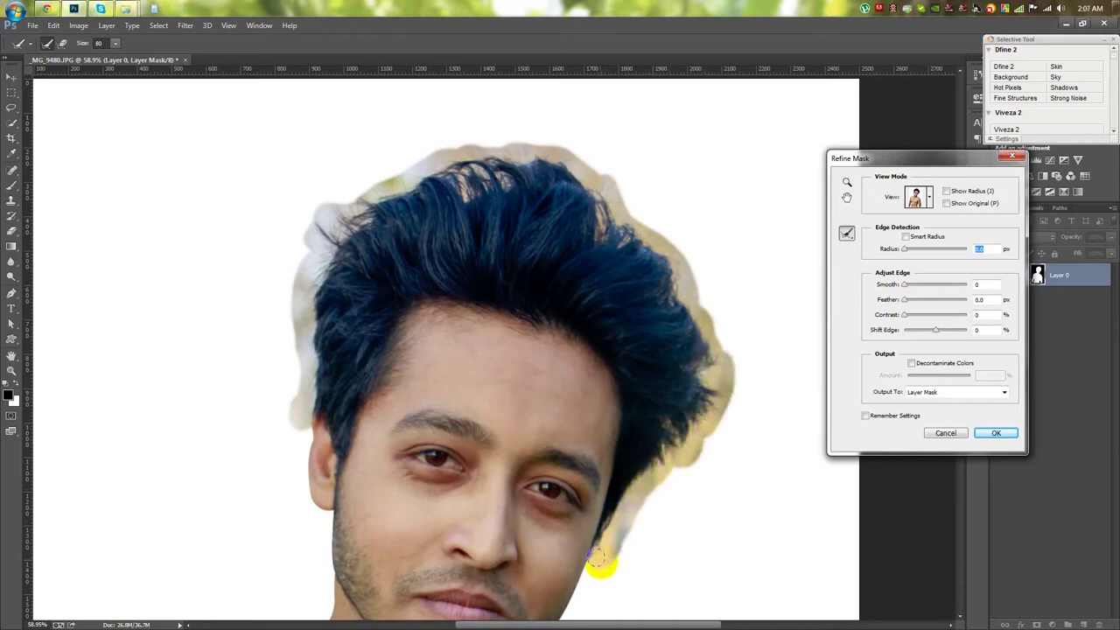
scroll(603, 463, down, 3)
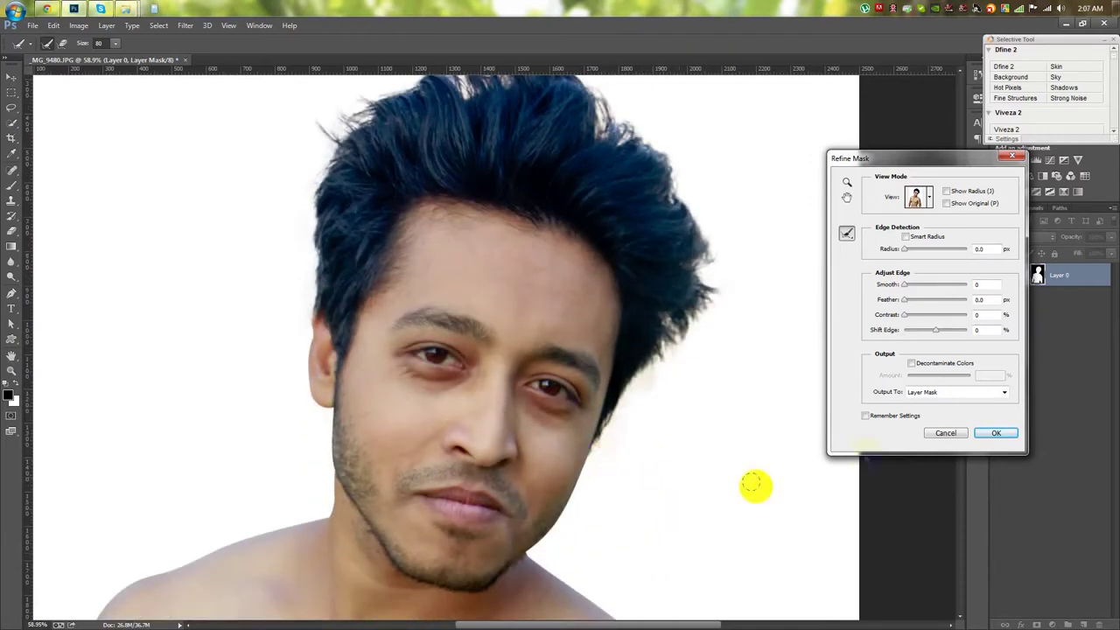
click(994, 432)
key(ctrl+minus)
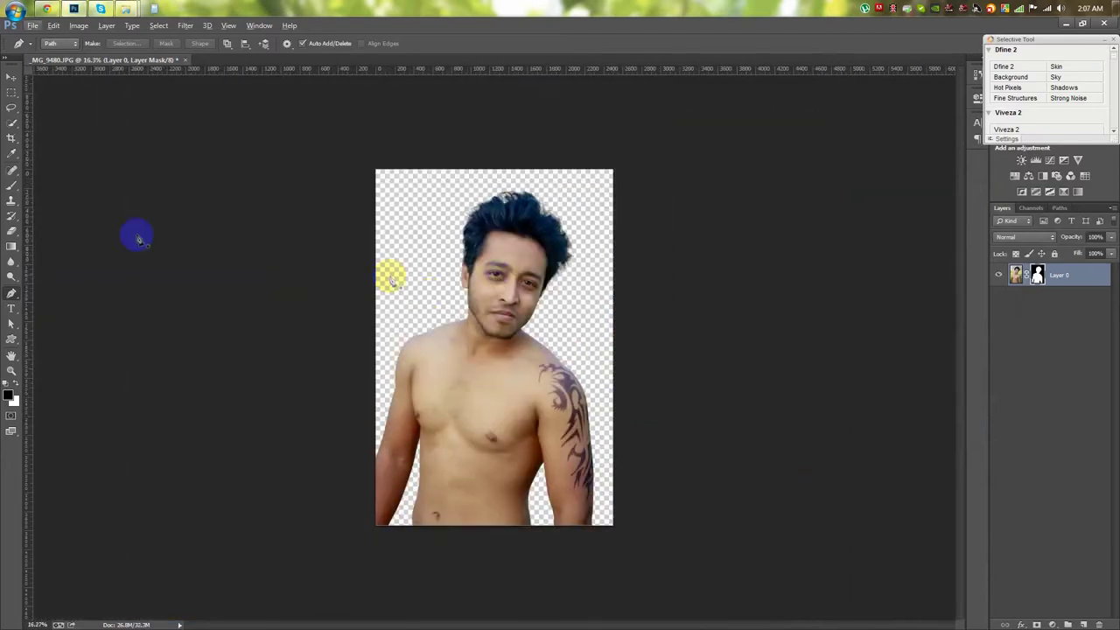
- Crop outward to extend the canvas to the right and above the image
key(v)
key(ctrl+0)
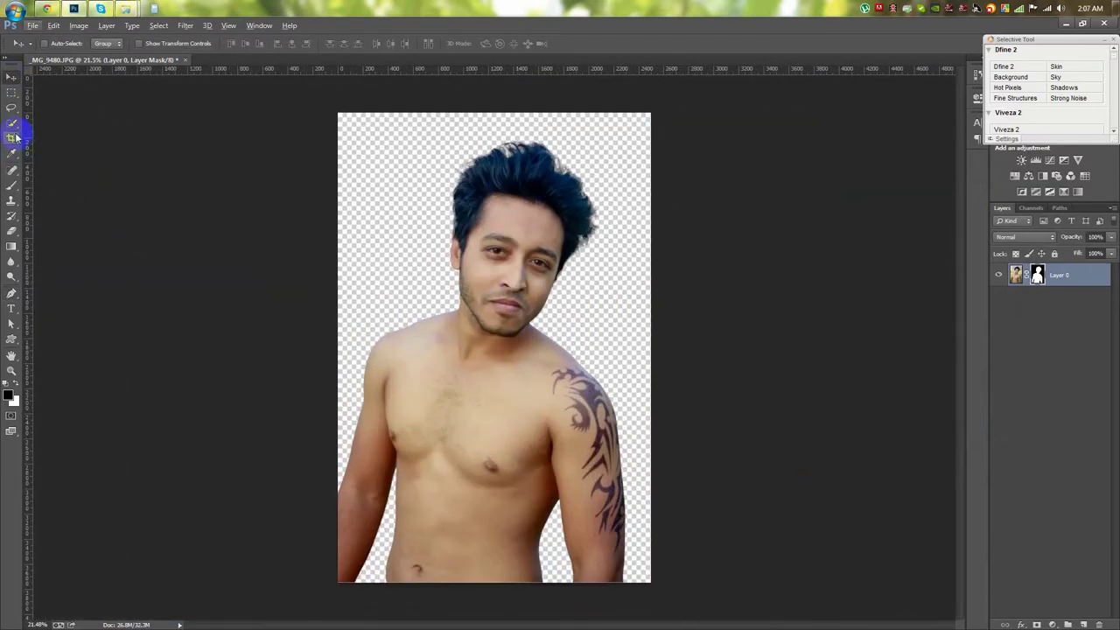
click(12, 138)
drag(651, 347, 914, 345)
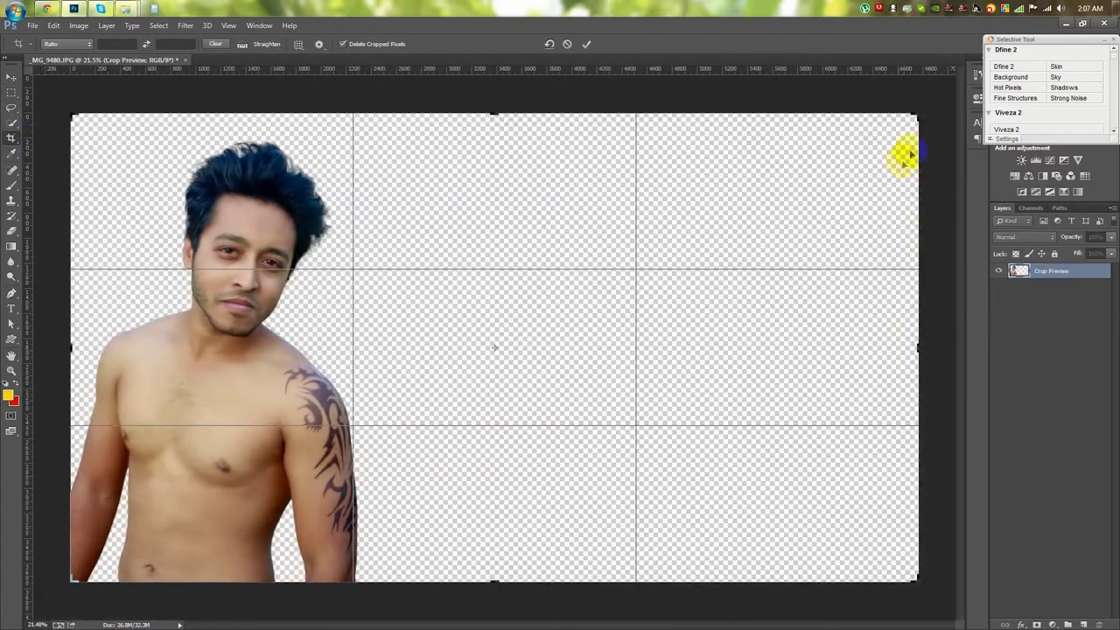
drag(910, 155, 917, 118)
key(ctrl+minus)
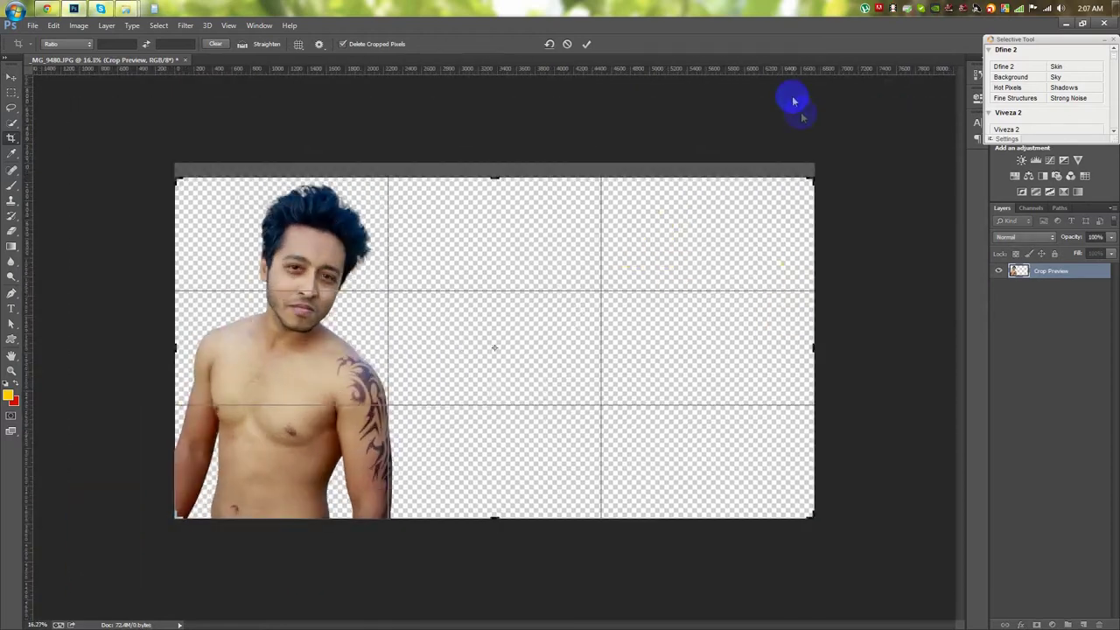
click(587, 45)
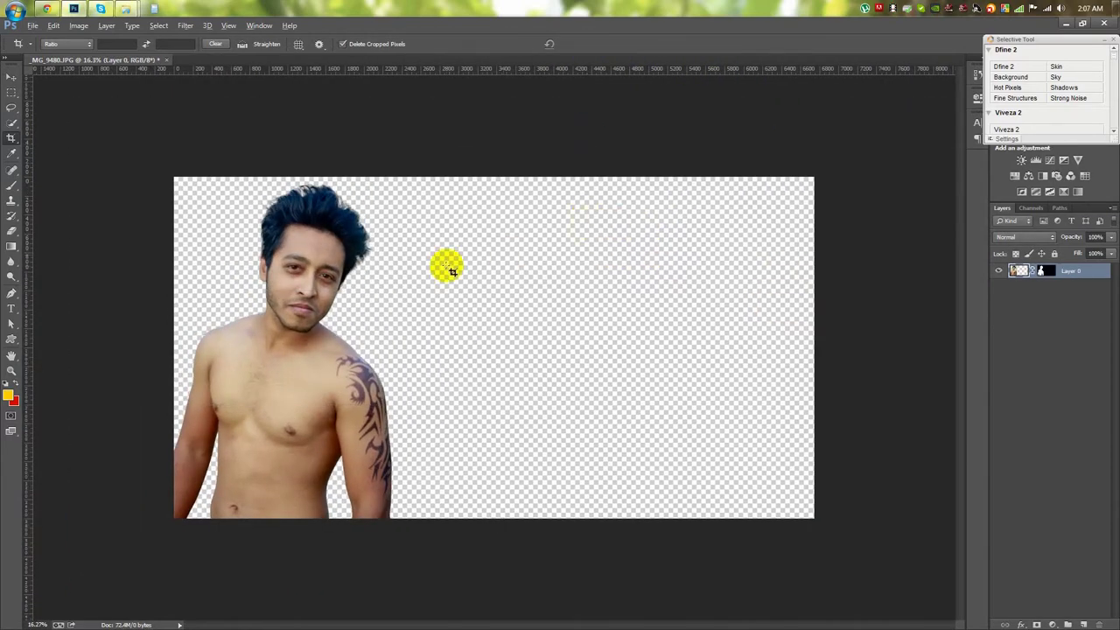
- Trim the extra width off the canvas's right side and begin saving to the Desktop
click(888, 281)
drag(814, 177, 783, 180)
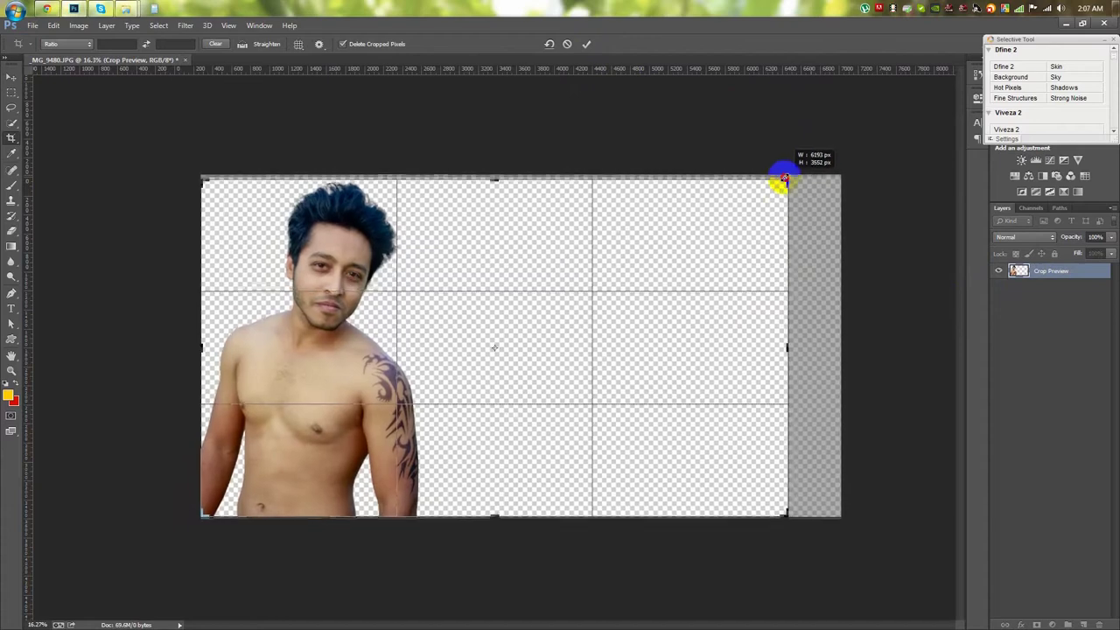
click(587, 44)
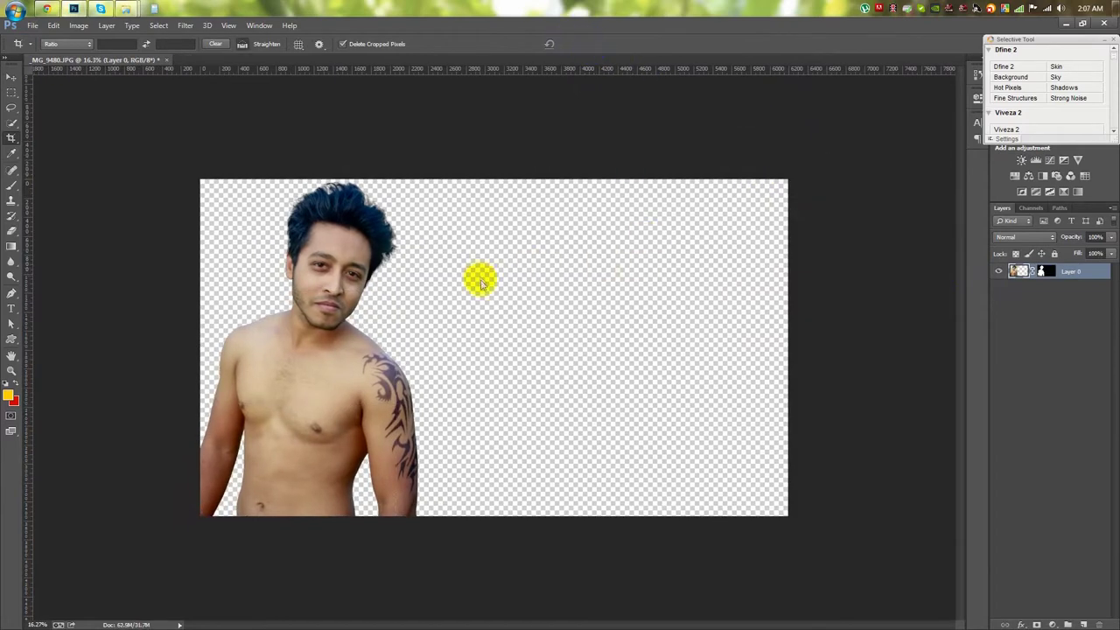
key(ctrl+shift+s)
click(46, 98)
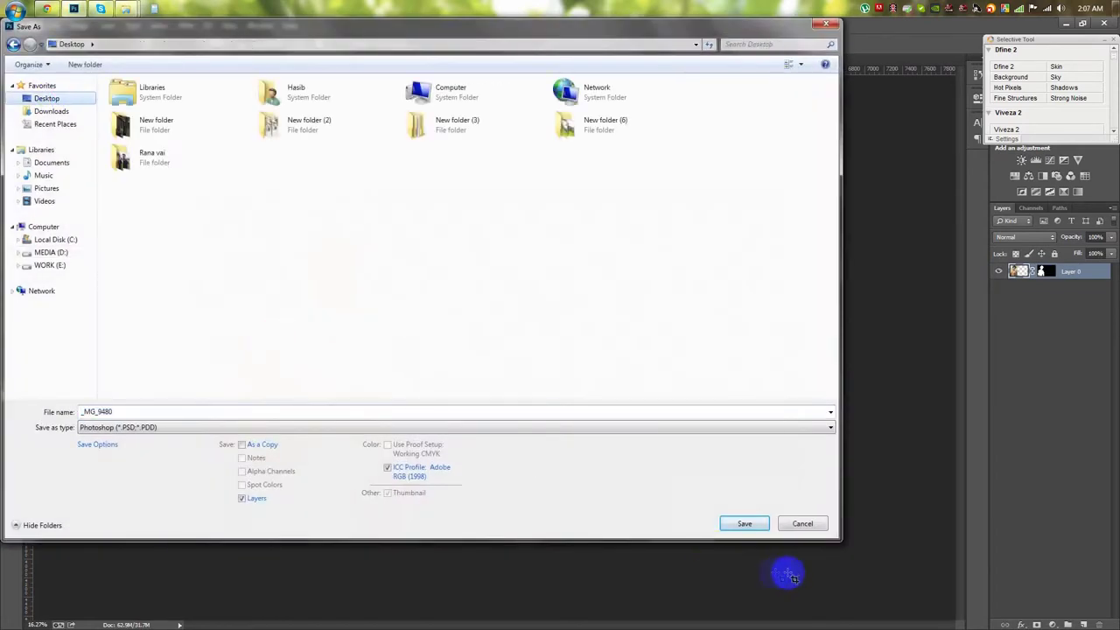
- Save the document to the Desktop as the PSD 'Photo manipuletion.psd'
double_click(288, 413)
text(Photo manipuletion)
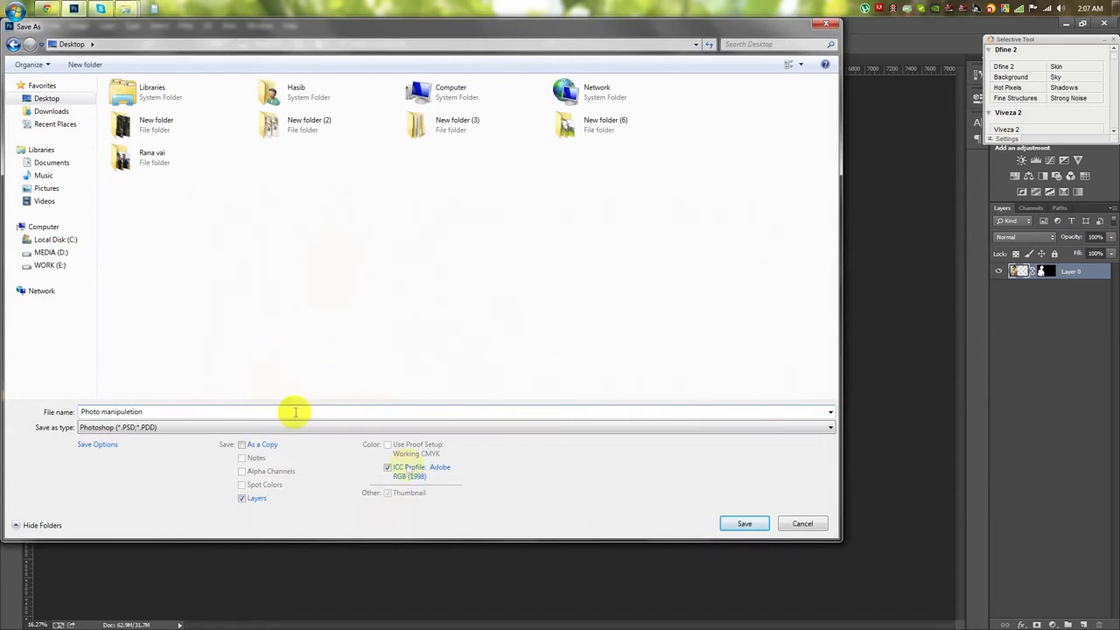
click(744, 523)
click(11, 77)
- Add a new white-filled layer and a Gradient Fill layer
key(ctrl+plus)
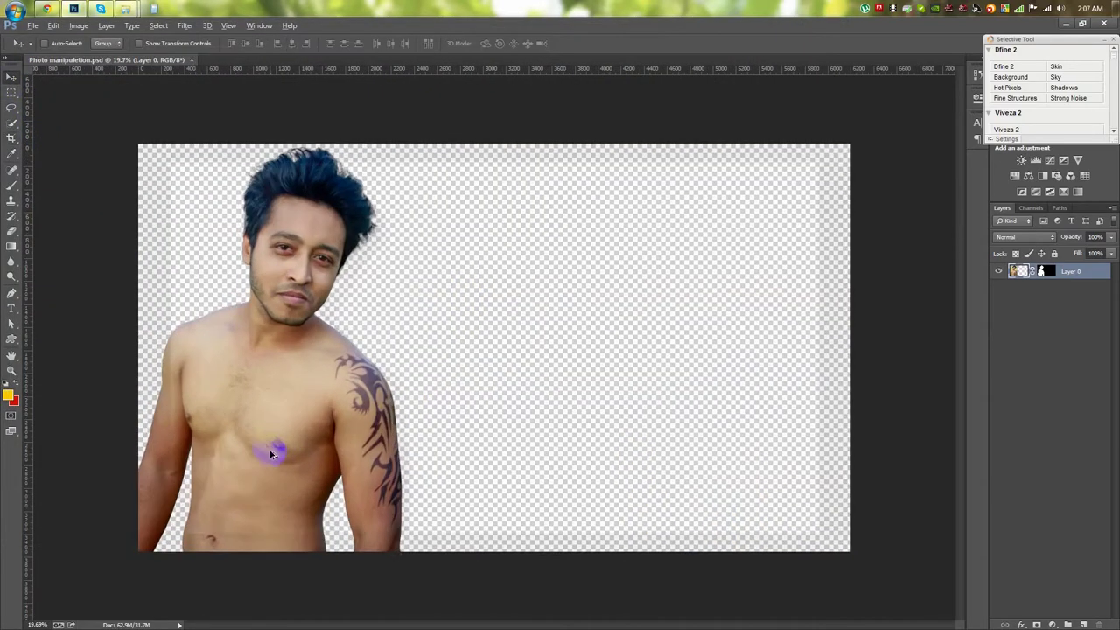
ctrl+click(1083, 624)
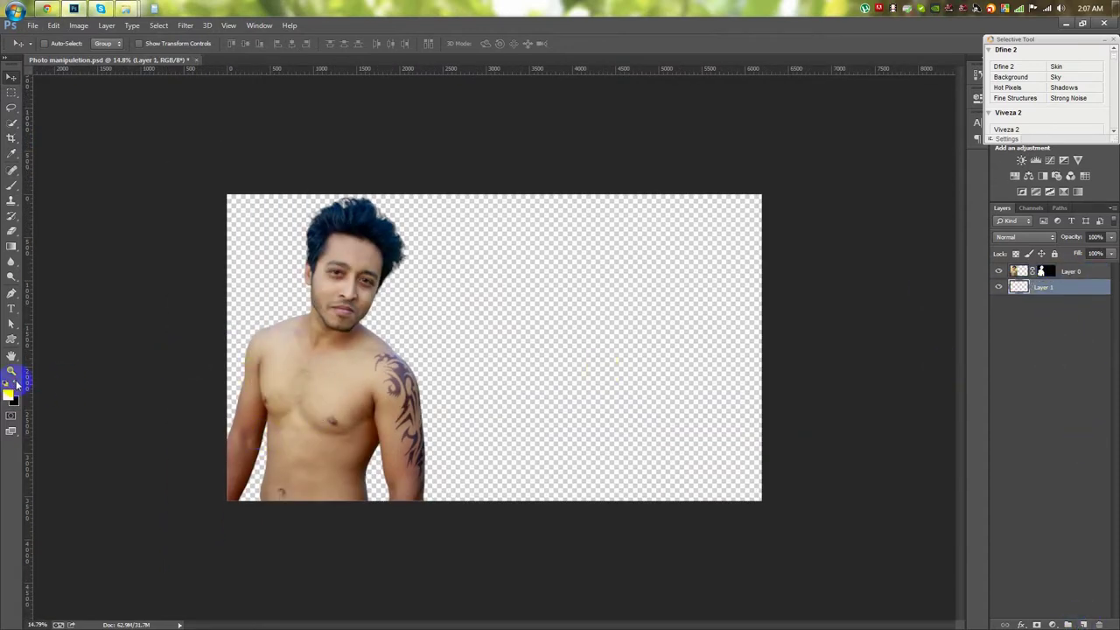
key(alt+BackSpace)
scroll(724, 263, up, 3)
click(1052, 624)
click(1028, 383)
- Switch the backdrop gradient to a radial black-to-white preset at about 21.8°
click(836, 193)
click(748, 219)
click(837, 194)
click(812, 211)
click(792, 225)
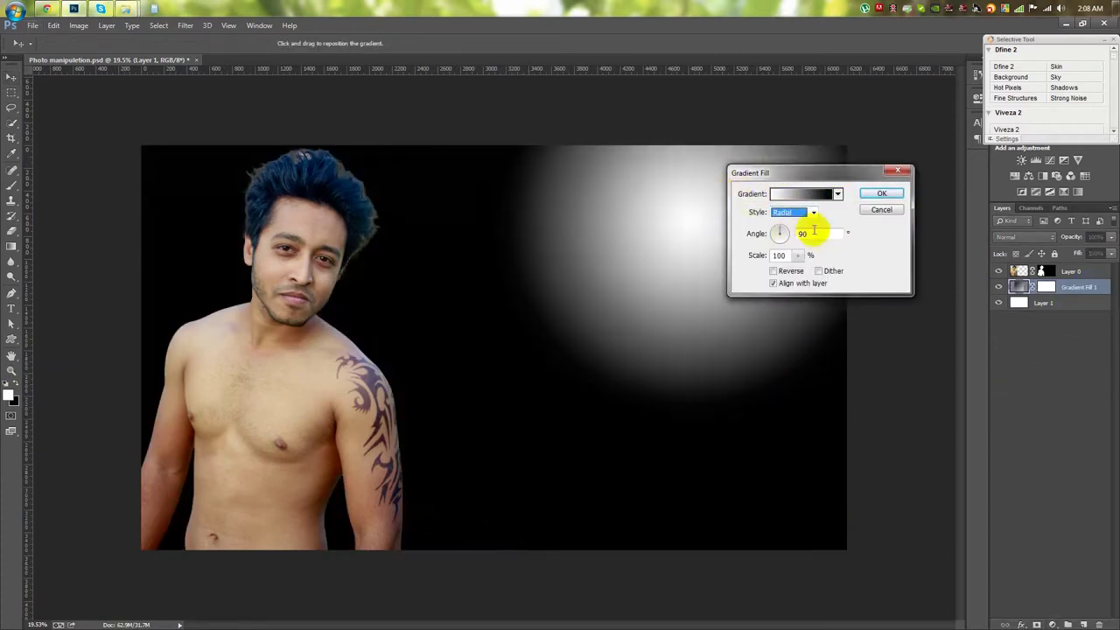
drag(789, 233, 787, 234)
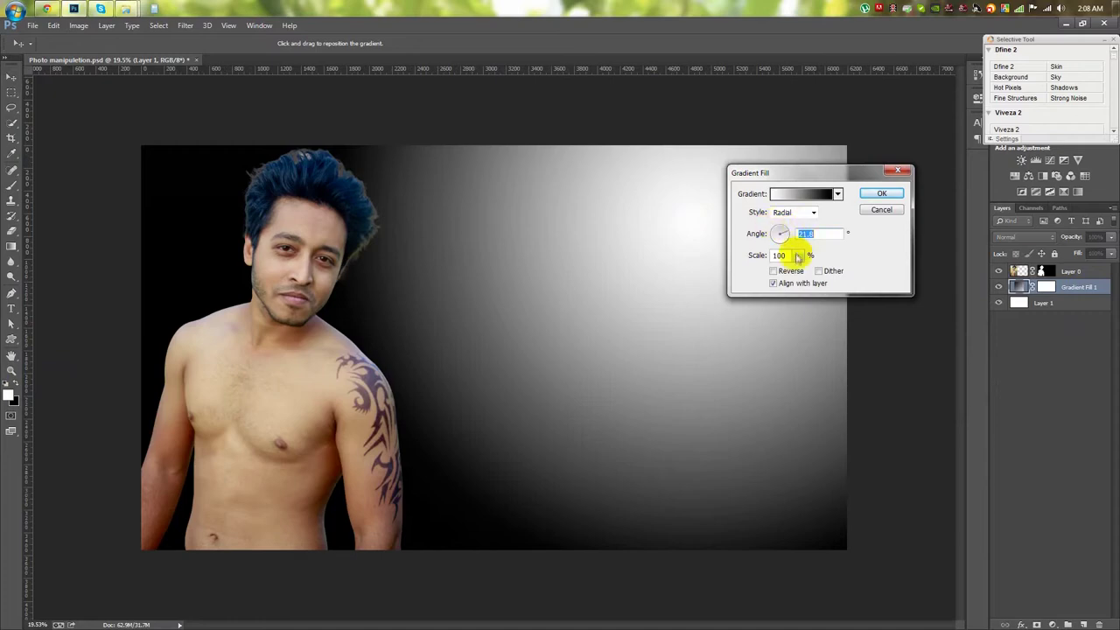
- In the Gradient Editor, set the left stop to grey and the right stop to a canvas-sampled dark grey
click(798, 194)
double_click(667, 301)
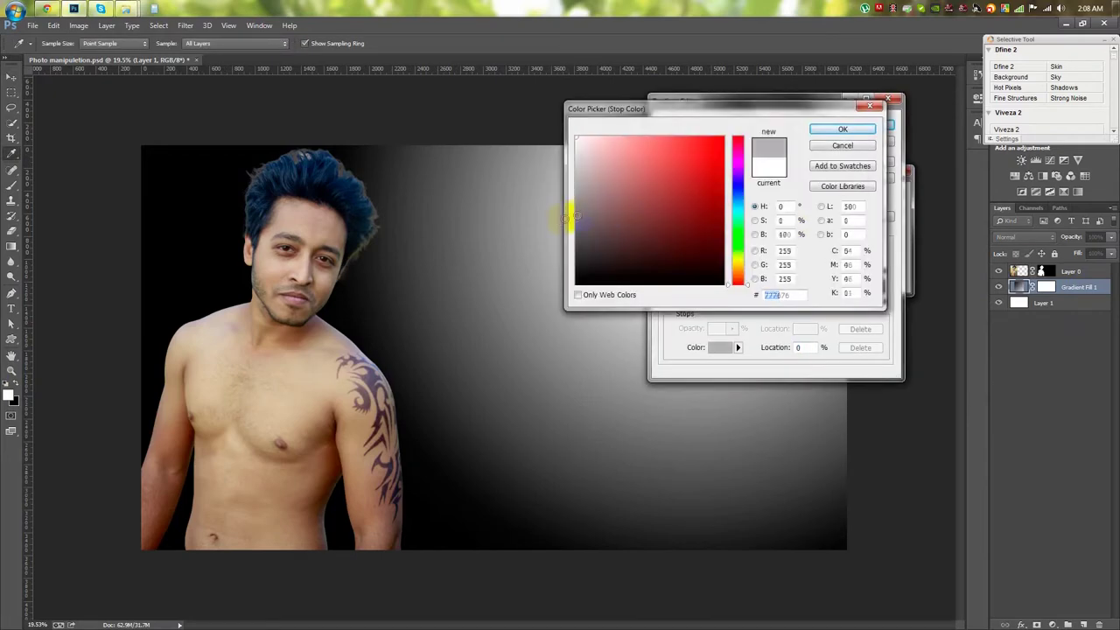
click(569, 216)
click(850, 115)
double_click(883, 299)
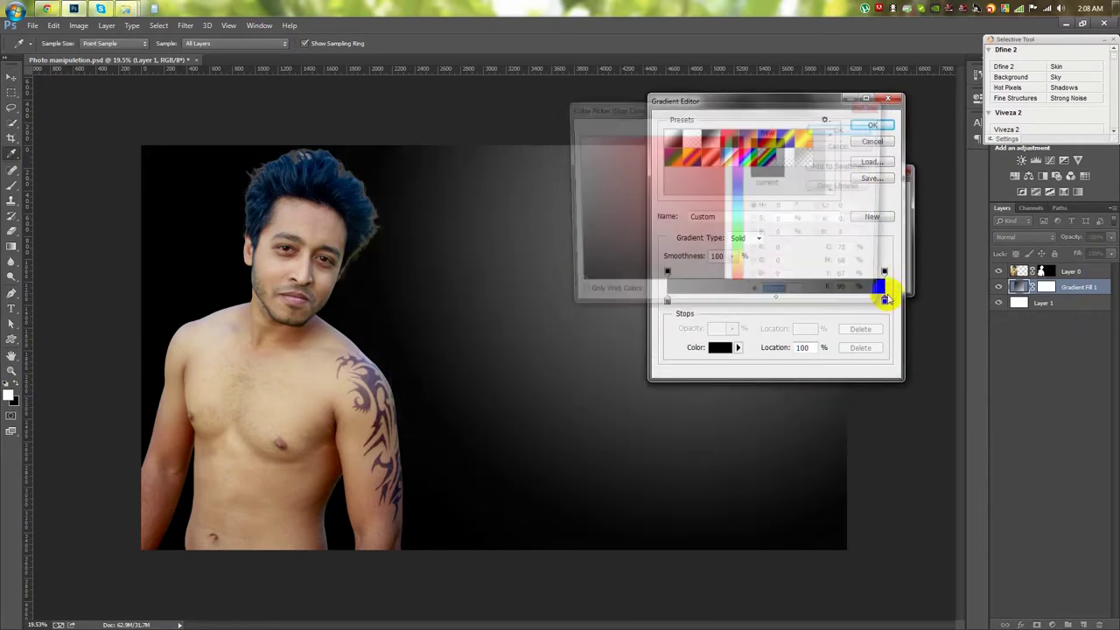
click(531, 262)
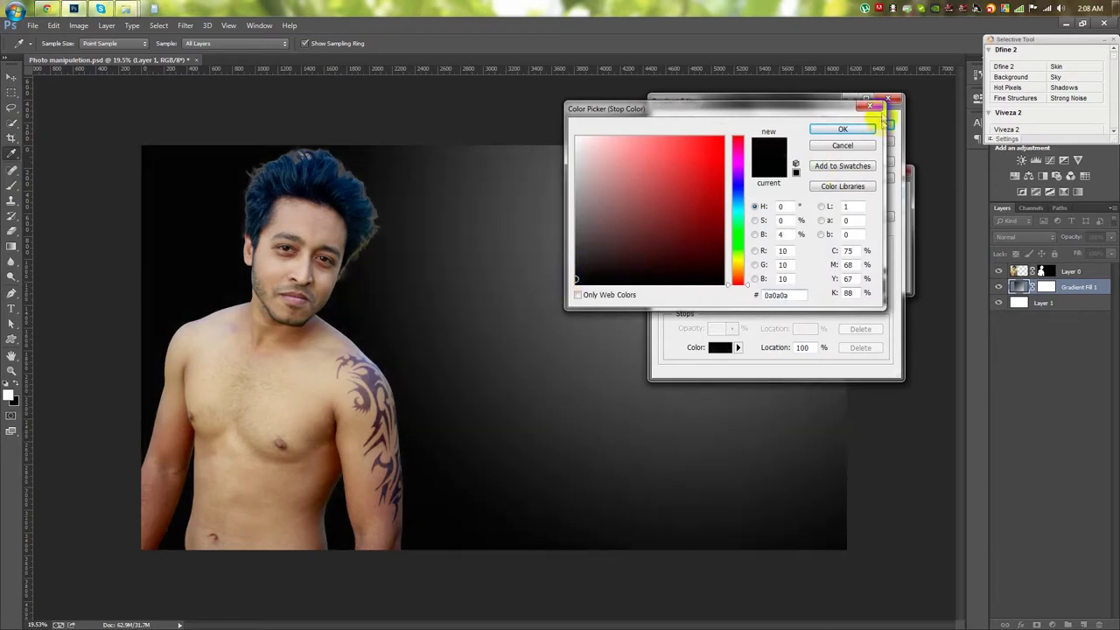
click(843, 128)
- Darken the left gradient stop, set the gradient scale to 130%, and apply the fill
double_click(668, 300)
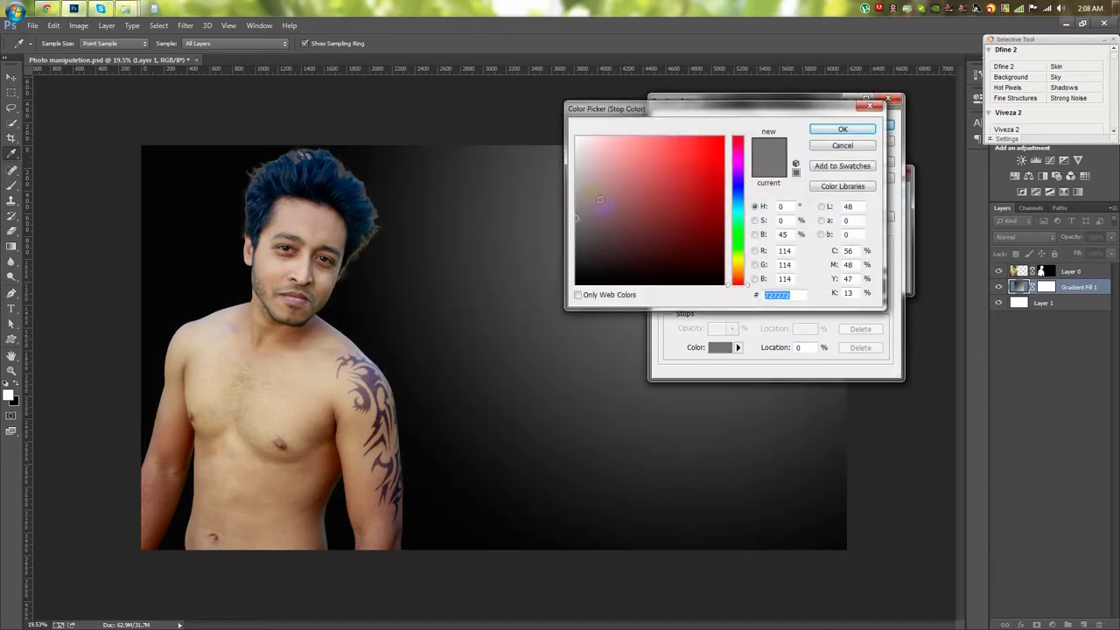
click(570, 226)
click(842, 129)
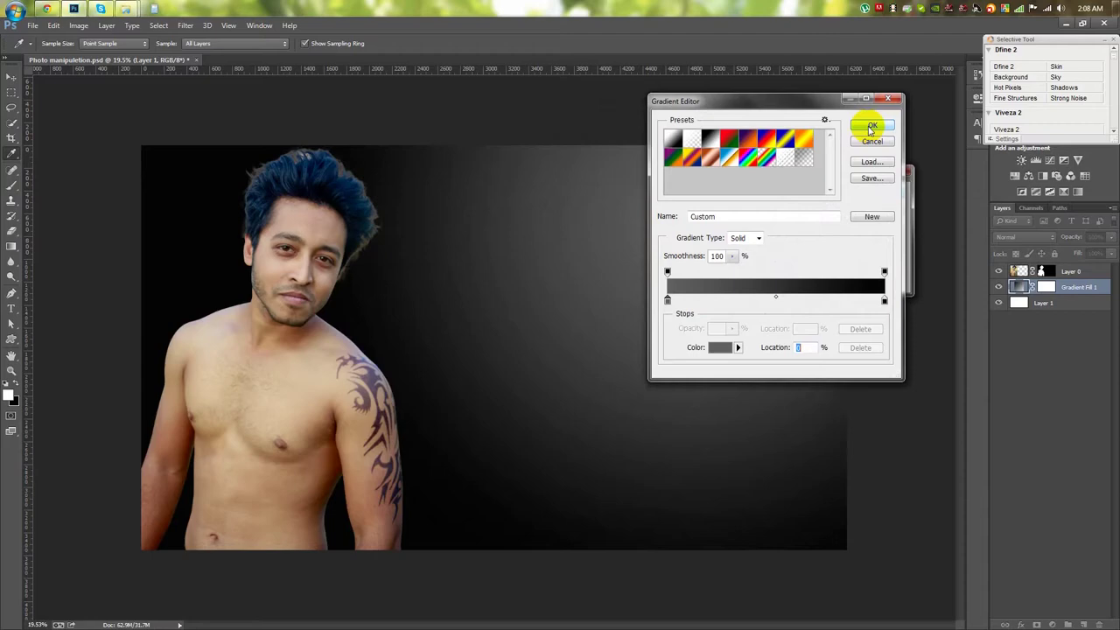
click(868, 125)
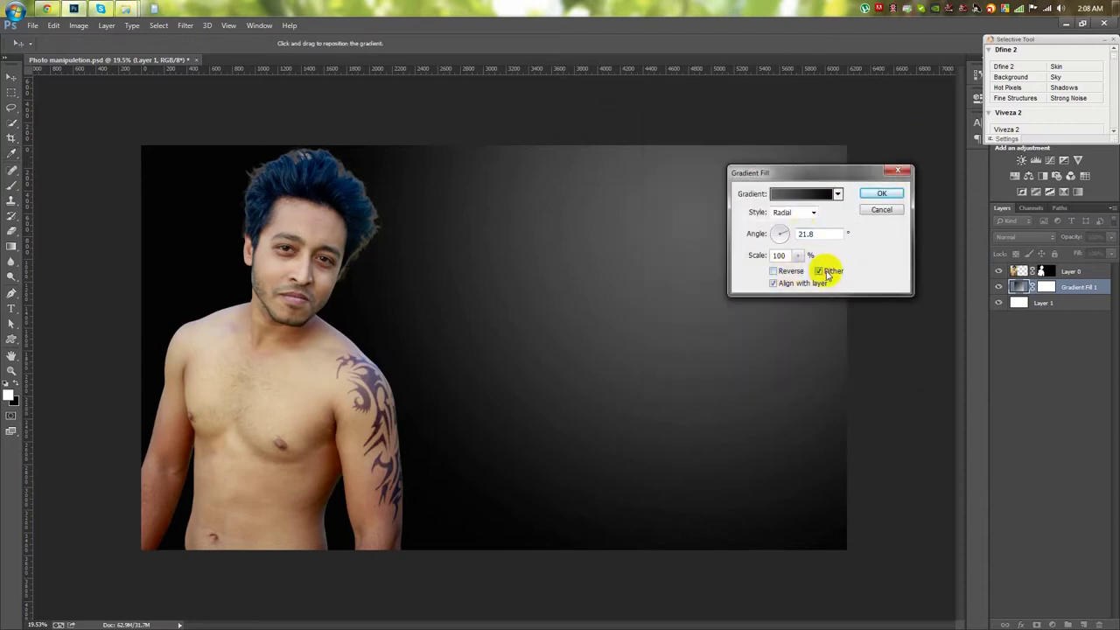
drag(798, 254, 800, 272)
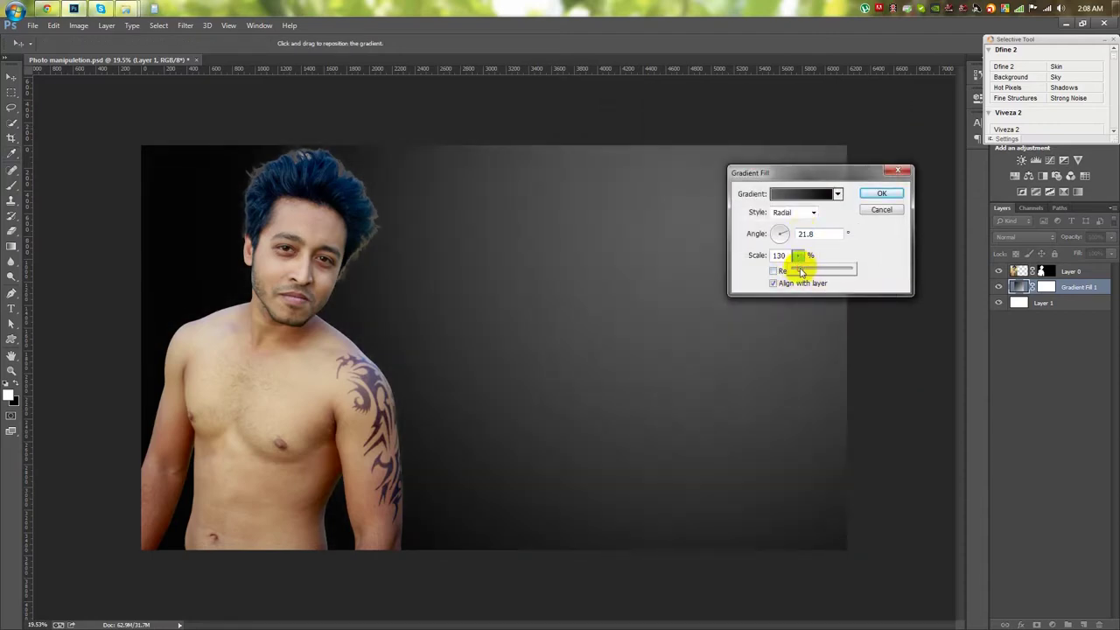
click(882, 193)
- Move the gradient's glow centre behind the head toward the upper middle and adjust its angle
double_click(1019, 287)
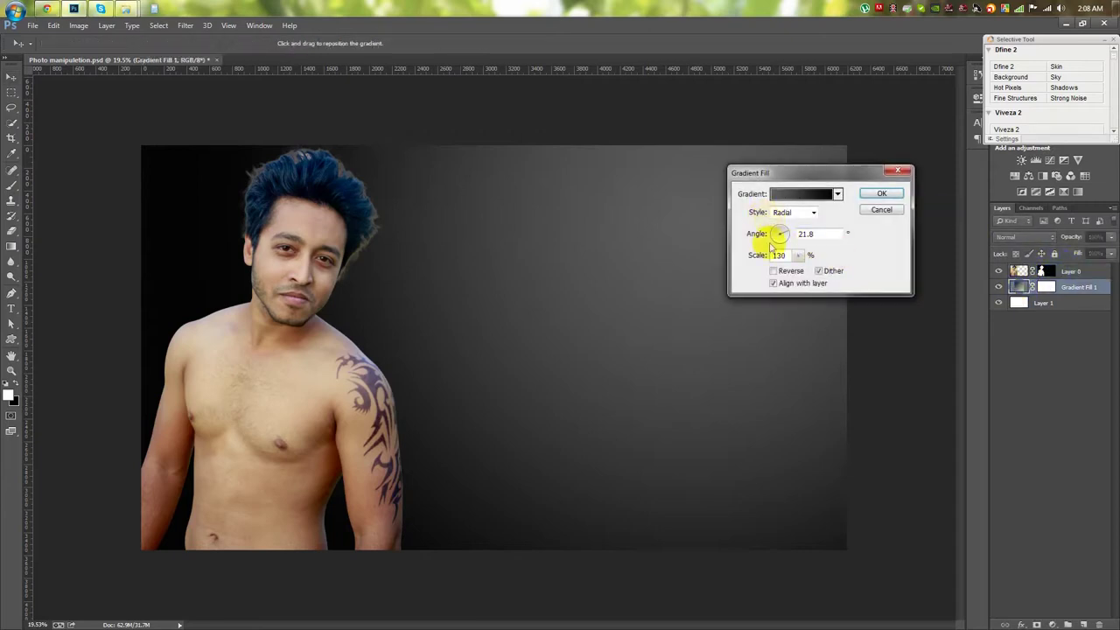
drag(758, 328, 351, 210)
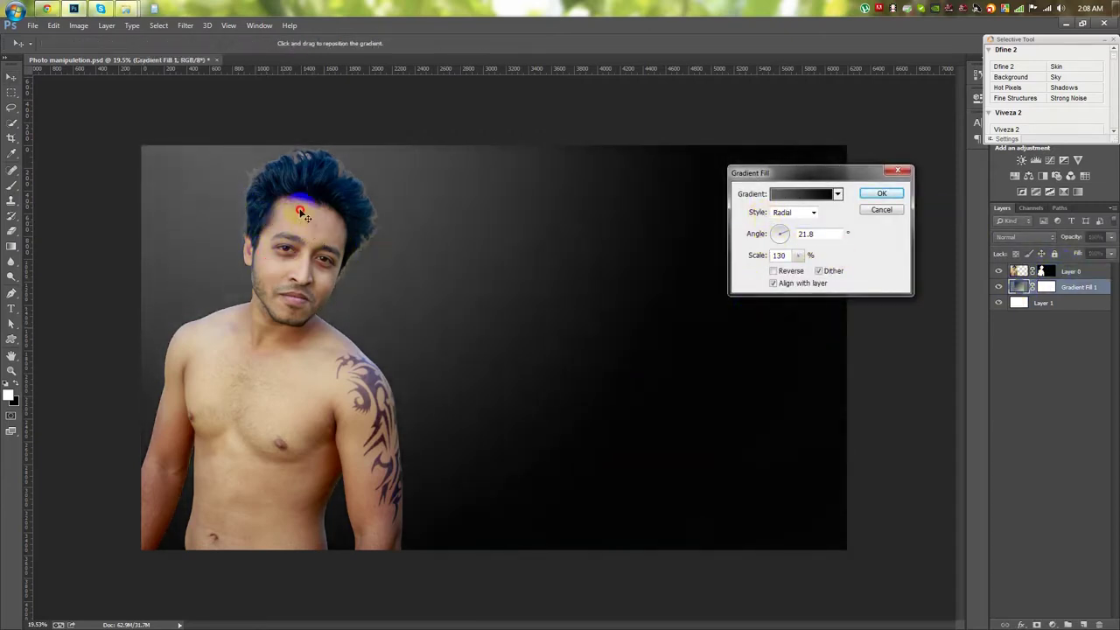
mouse_move(352, 210)
mouse_down()
mouse_move(225, 268)
mouse_move(207, 233)
mouse_move(559, 180)
mouse_move(499, 188)
mouse_move(262, 170)
mouse_move(645, 200)
mouse_move(673, 191)
mouse_up()
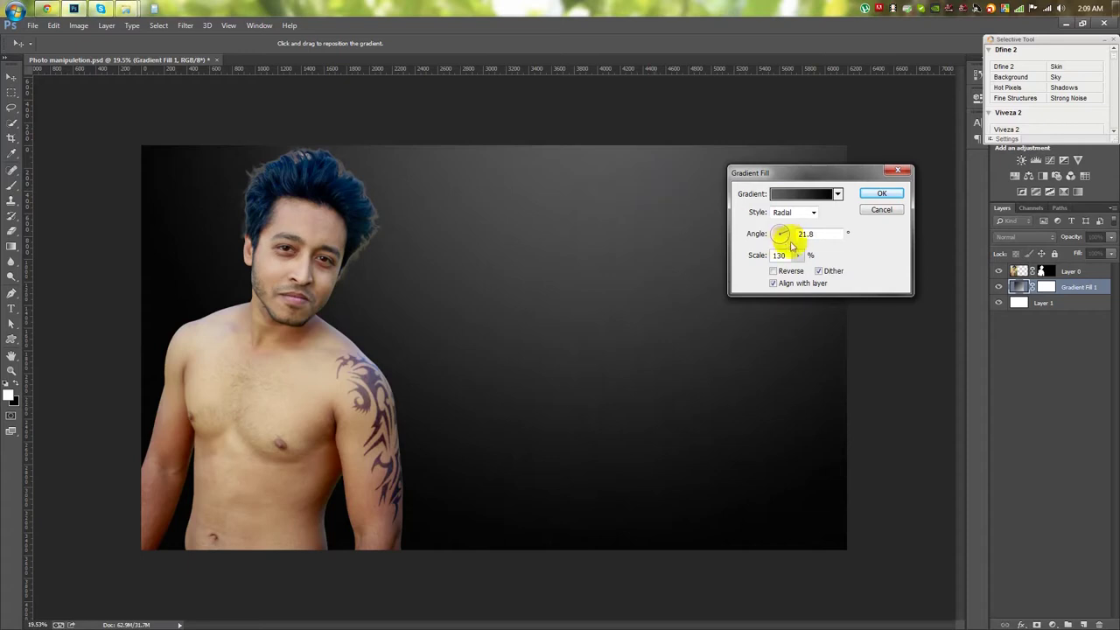
drag(786, 237, 792, 271)
- Darken a gradient stop, enlarge the gradient scale to 169%, reposition it, and confirm
click(803, 194)
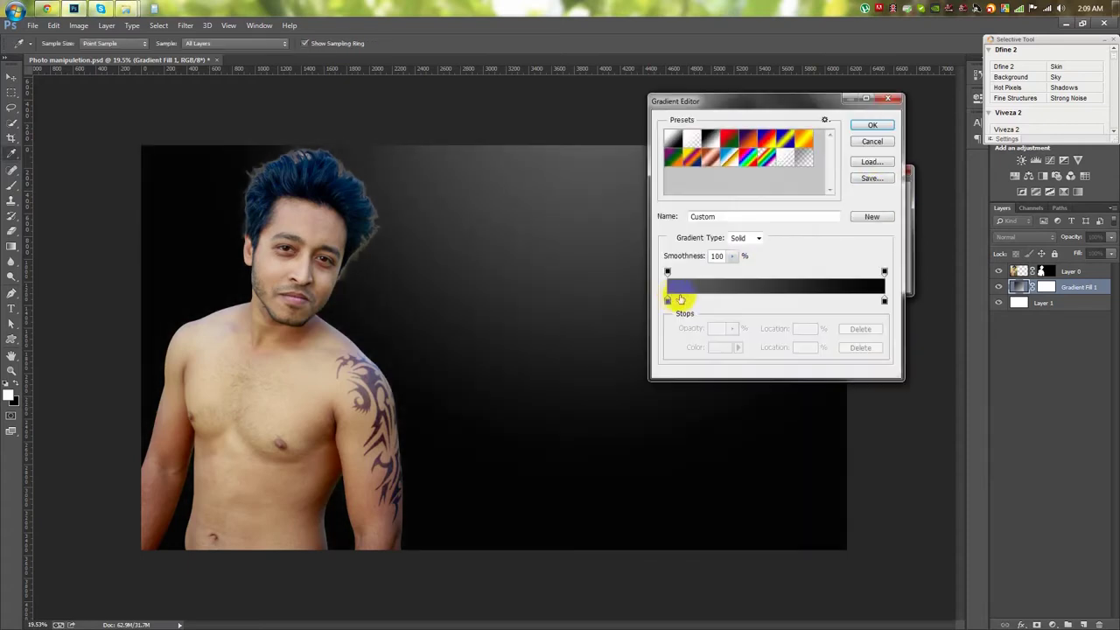
double_click(666, 302)
click(861, 111)
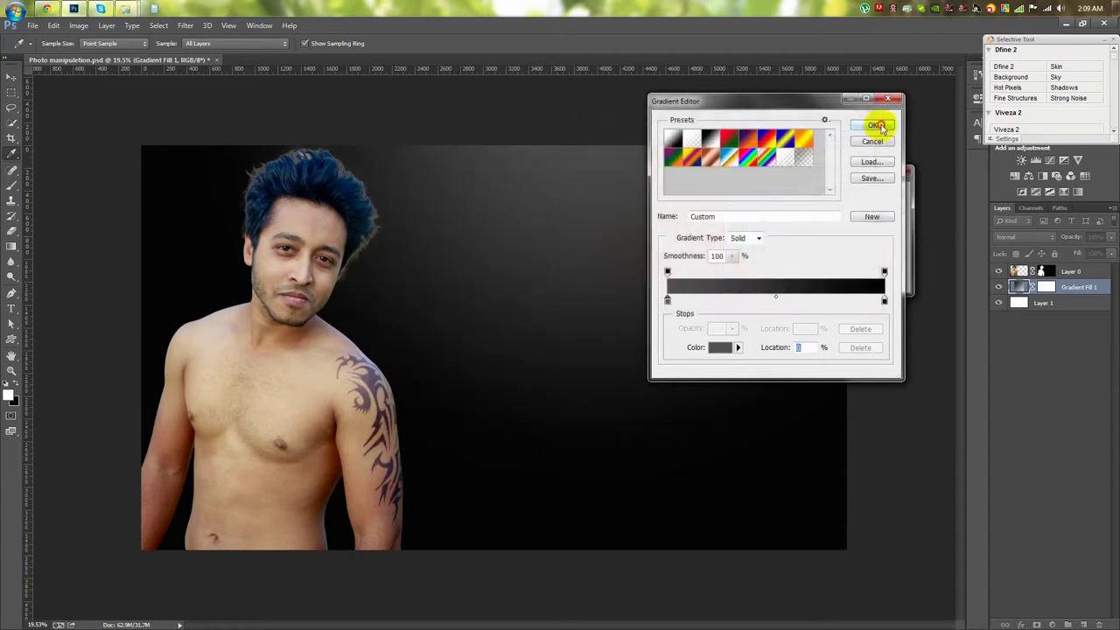
click(872, 126)
drag(796, 254, 796, 267)
mouse_move(680, 242)
mouse_down()
mouse_move(615, 218)
mouse_move(591, 188)
mouse_up()
click(888, 192)
- Zoom in on the hair and face and choose Refine Mask on Layer 0's mask
mouse_move(237, 201)
mouse_down()
mouse_move(429, 201)
mouse_move(545, 183)
mouse_up()
click(1041, 271)
right_click(1041, 271)
click(1000, 365)
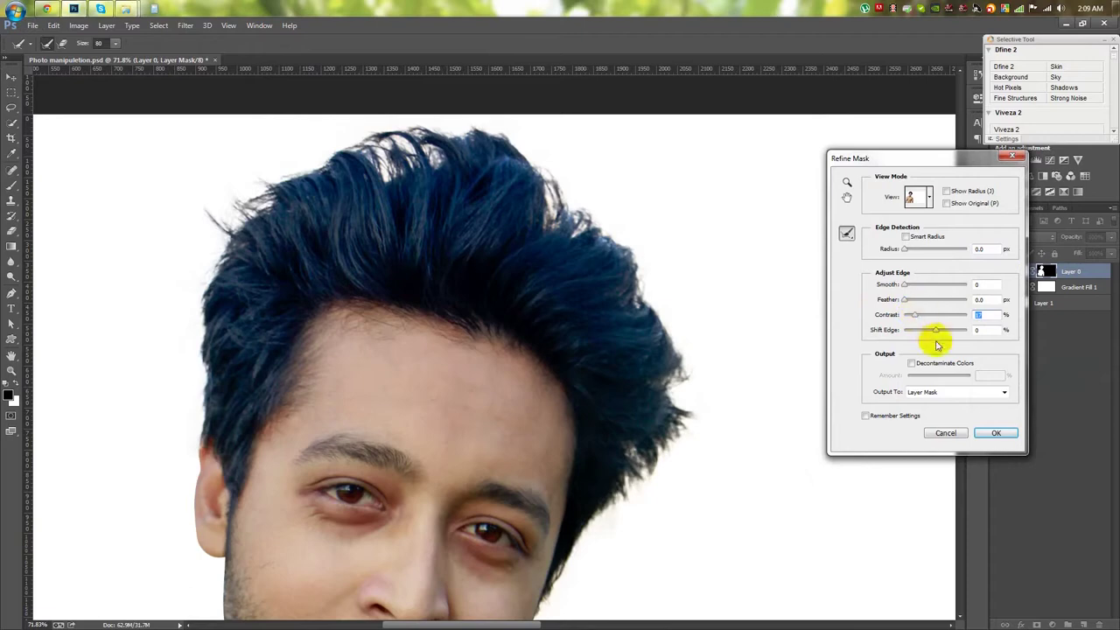
- Accept the refined mask edges, then load the mask as a selection, invert it and deselect
click(996, 432)
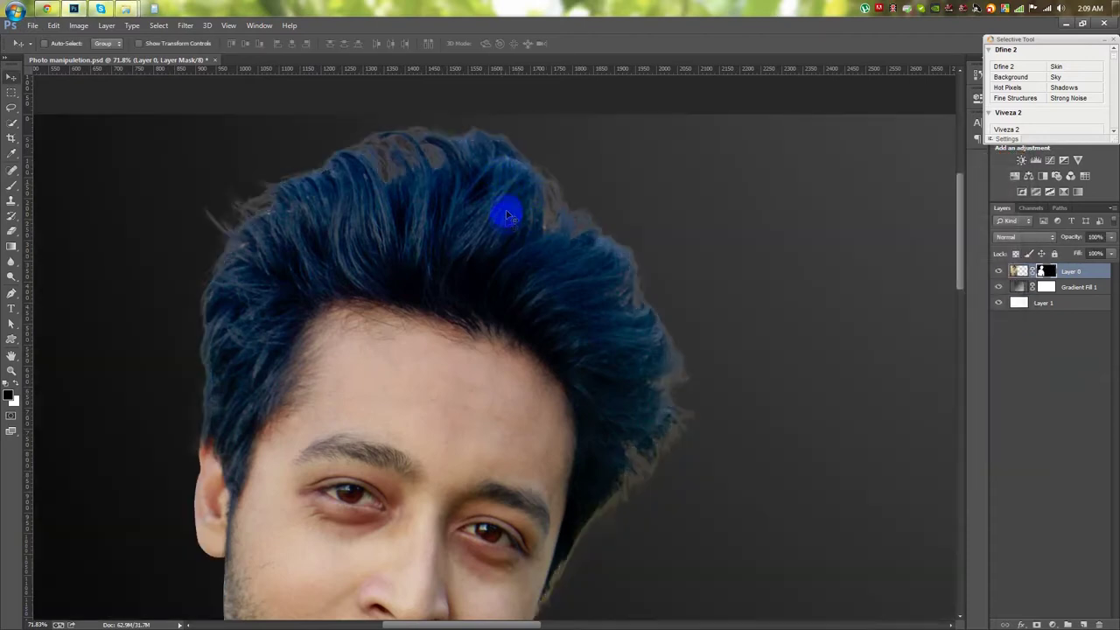
scroll(507, 216, down, 3)
ctrl+click(1043, 273)
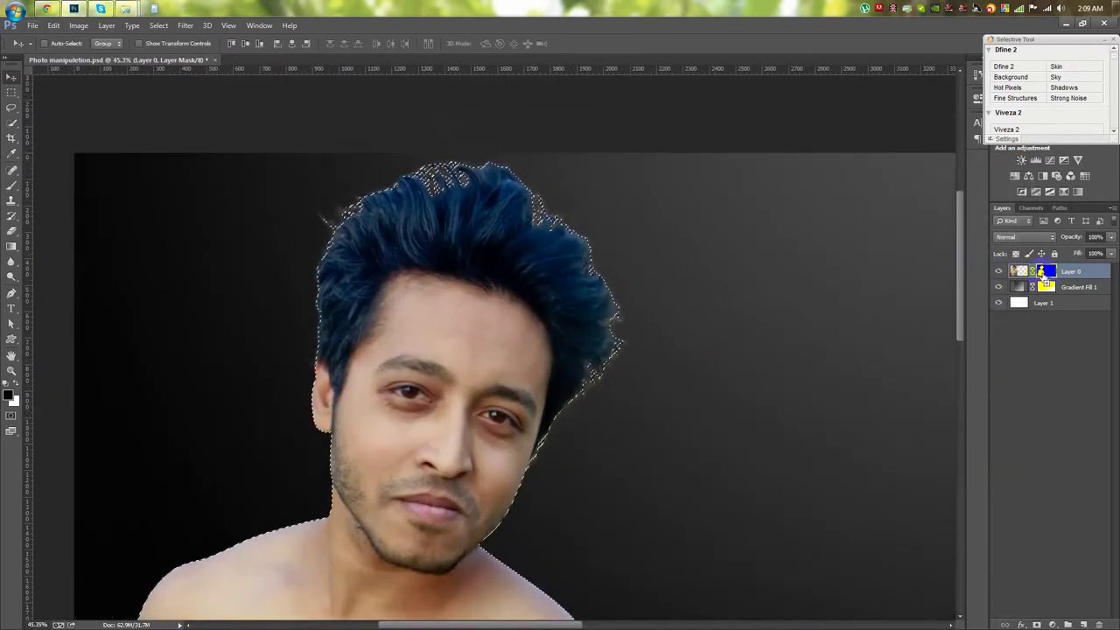
key(ctrl+shift+i)
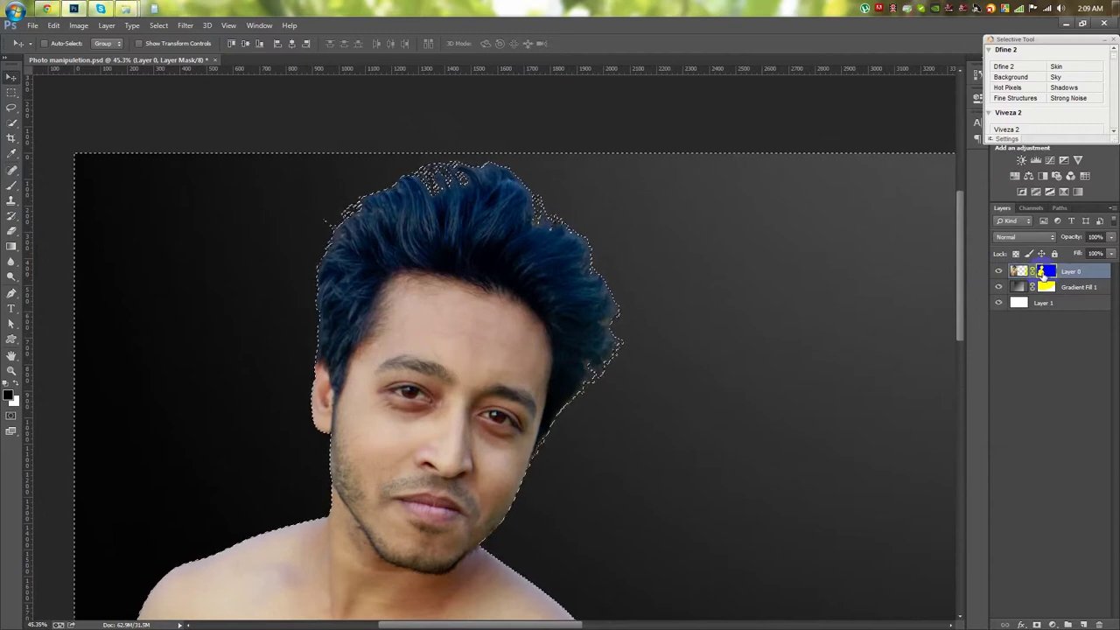
key(ctrl+d)
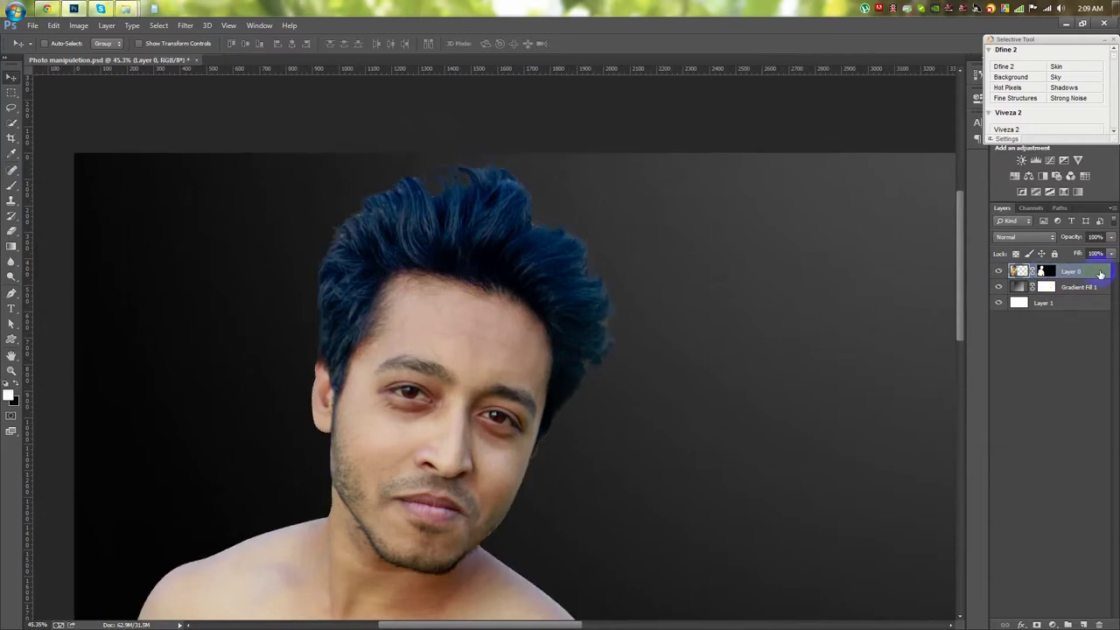
- Apply the layer mask permanently to the man's Layer 0
right_click(1100, 274)
click(1001, 253)
right_click(1054, 272)
key(Escape)
scroll(437, 333, up, 1)
scroll(408, 312, up, 1)
scroll(386, 304, up, 1)
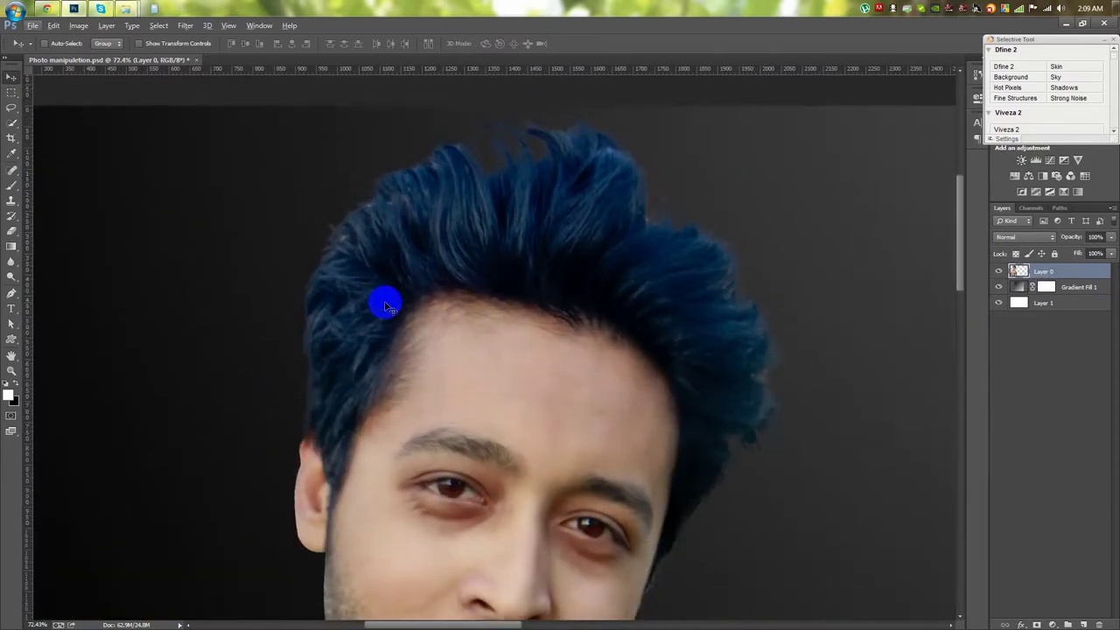
- With the Smudge tool, pull the top hair strands upward into wisps
scroll(386, 305, down, 1)
right_click(11, 280)
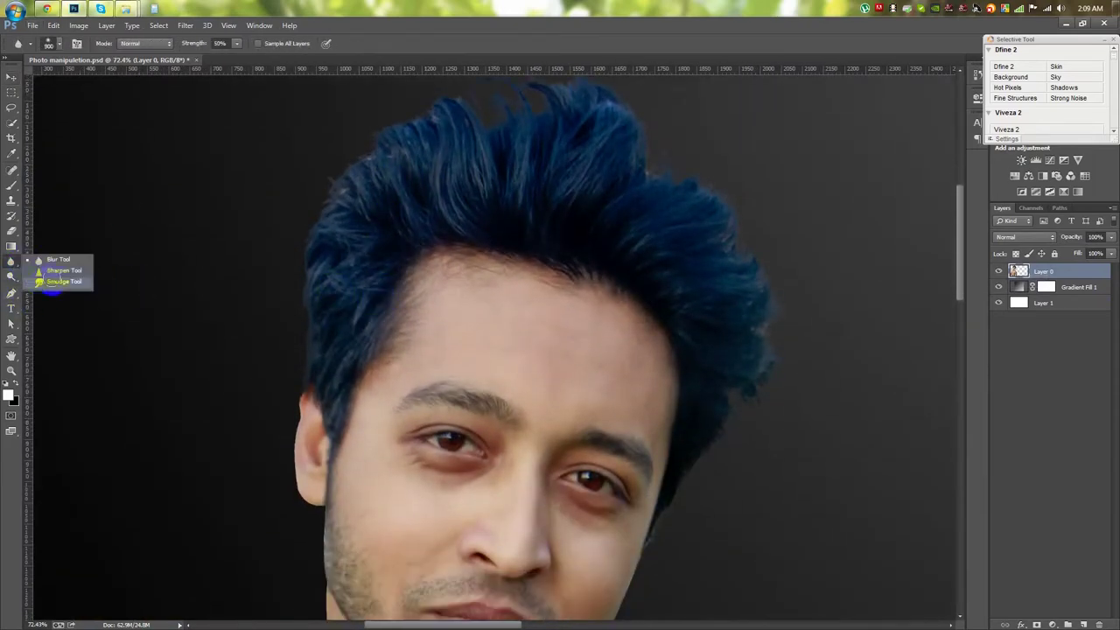
click(53, 289)
right_click(188, 162)
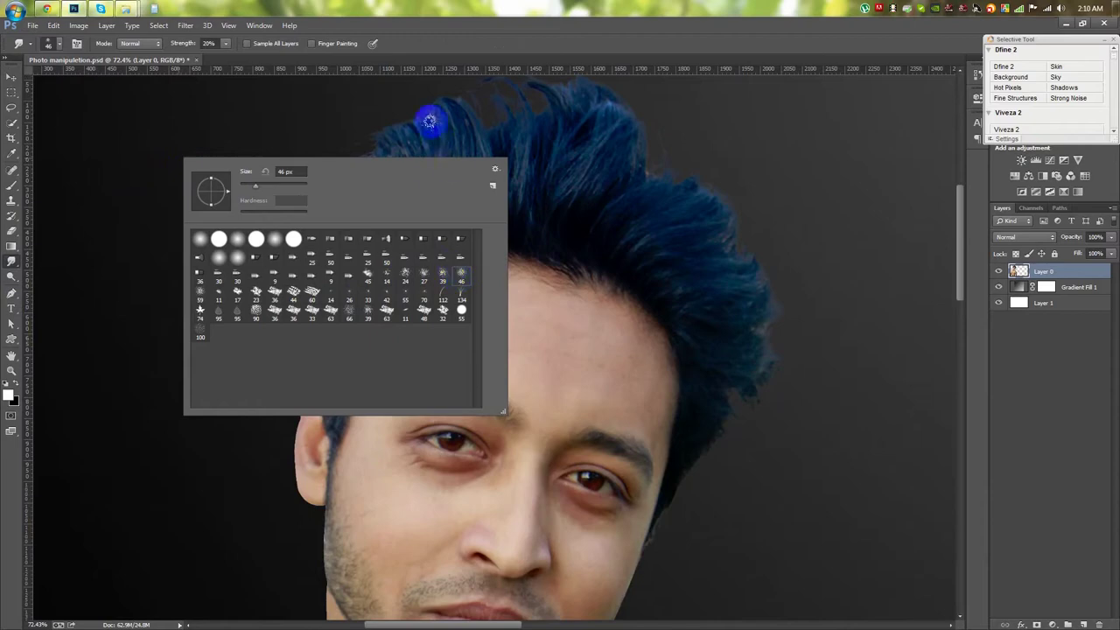
key(Escape)
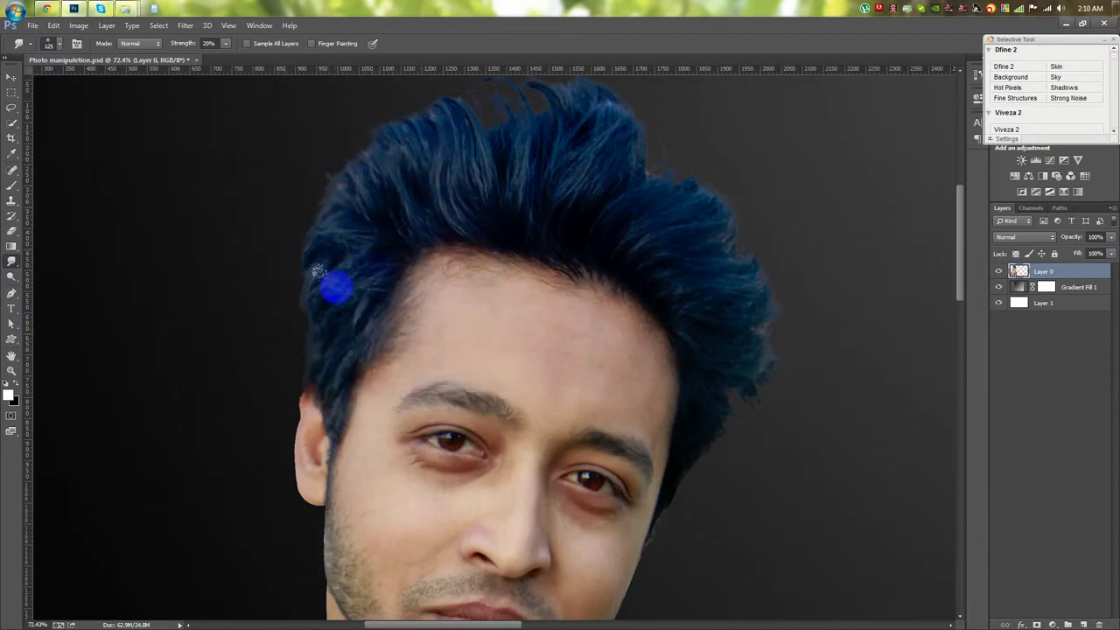
scroll(350, 166, up, 1)
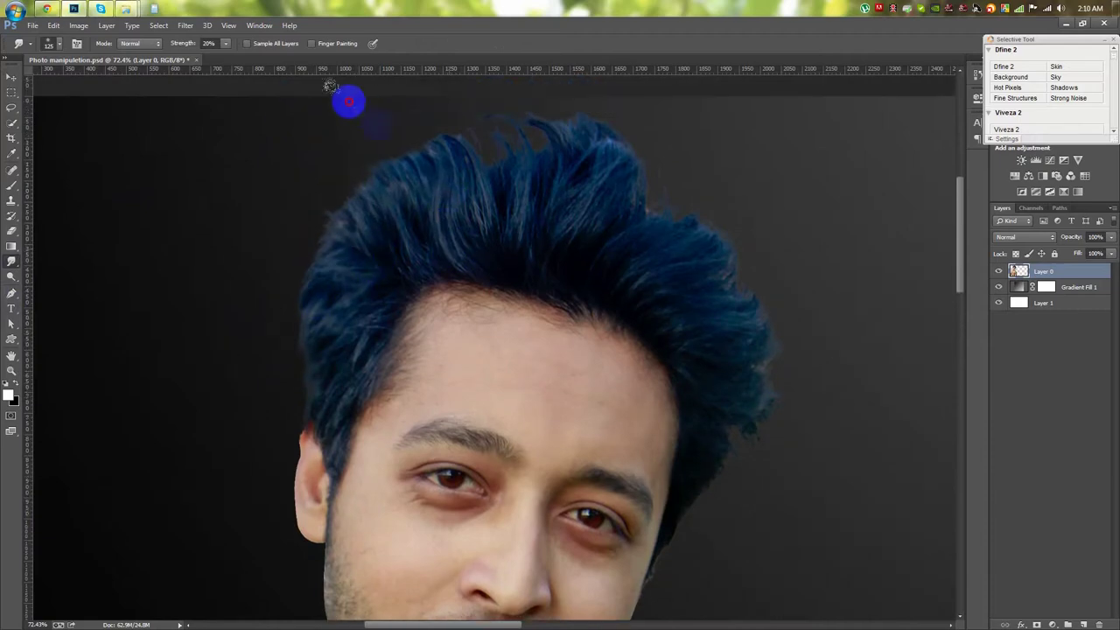
drag(529, 142, 562, 87)
drag(545, 227, 560, 114)
drag(495, 218, 462, 92)
drag(596, 249, 642, 142)
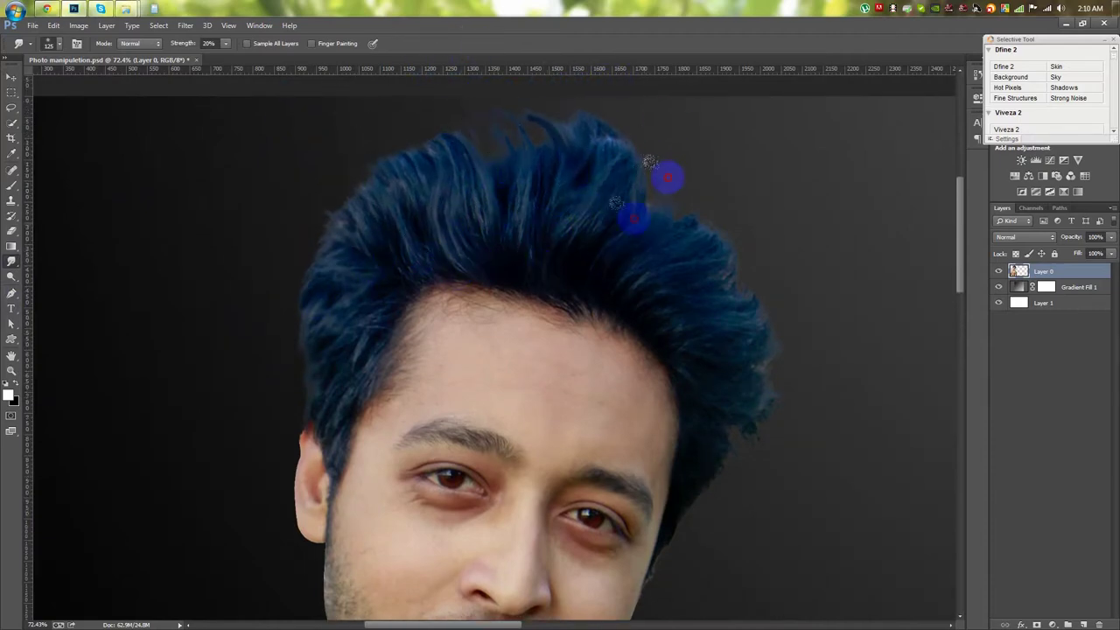
- With a smaller brush, smudge the top-left tuft and right hair edges upward and outward
right_click(772, 235)
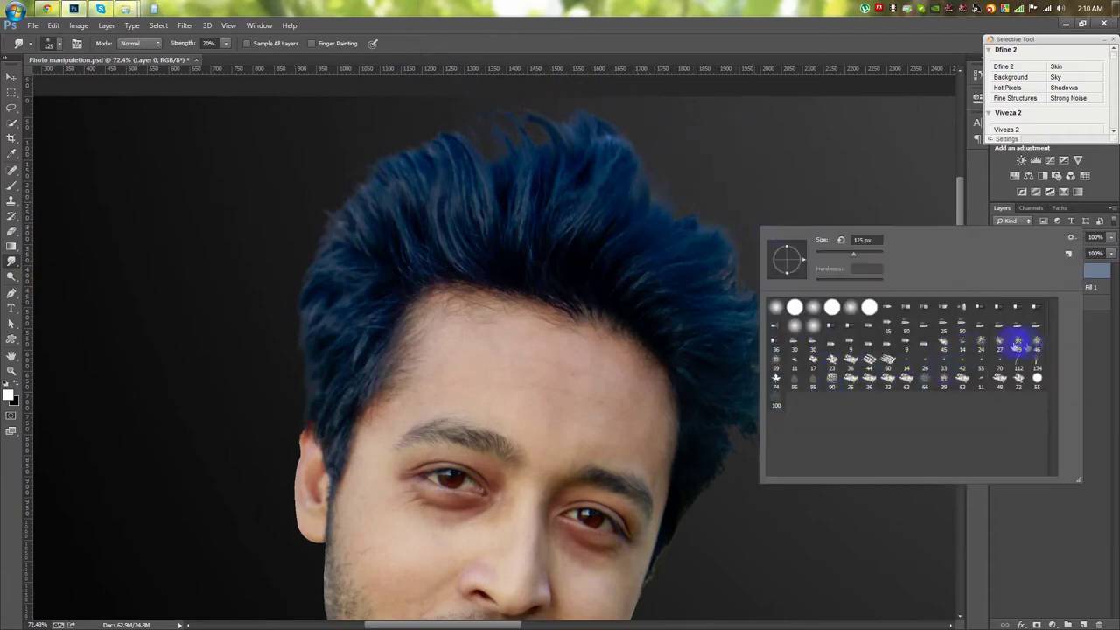
key(Return)
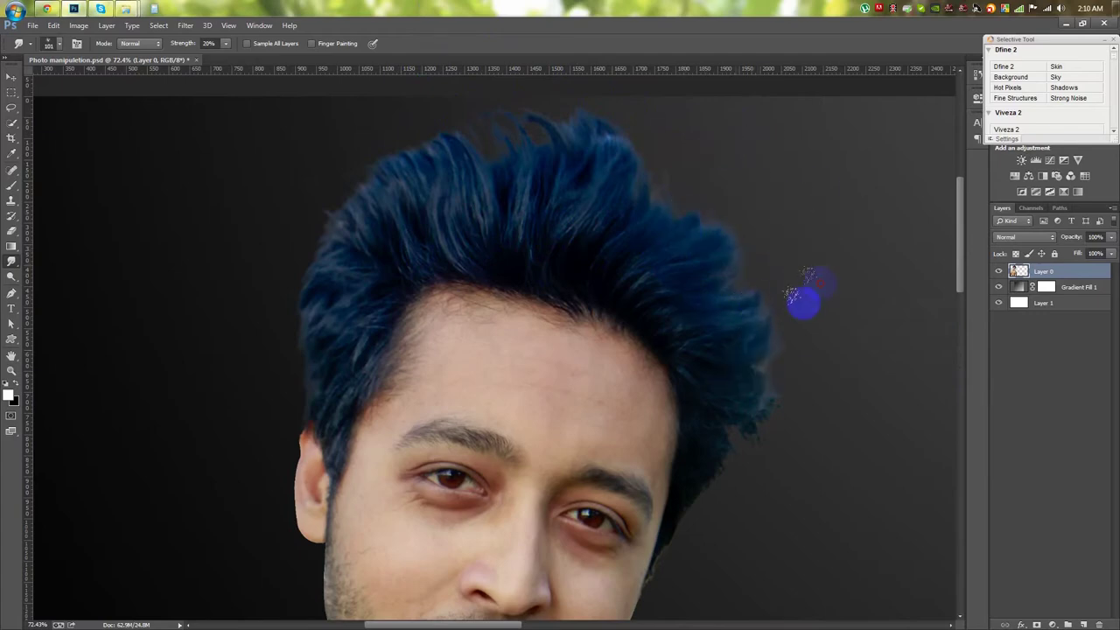
scroll(730, 410, down, 3)
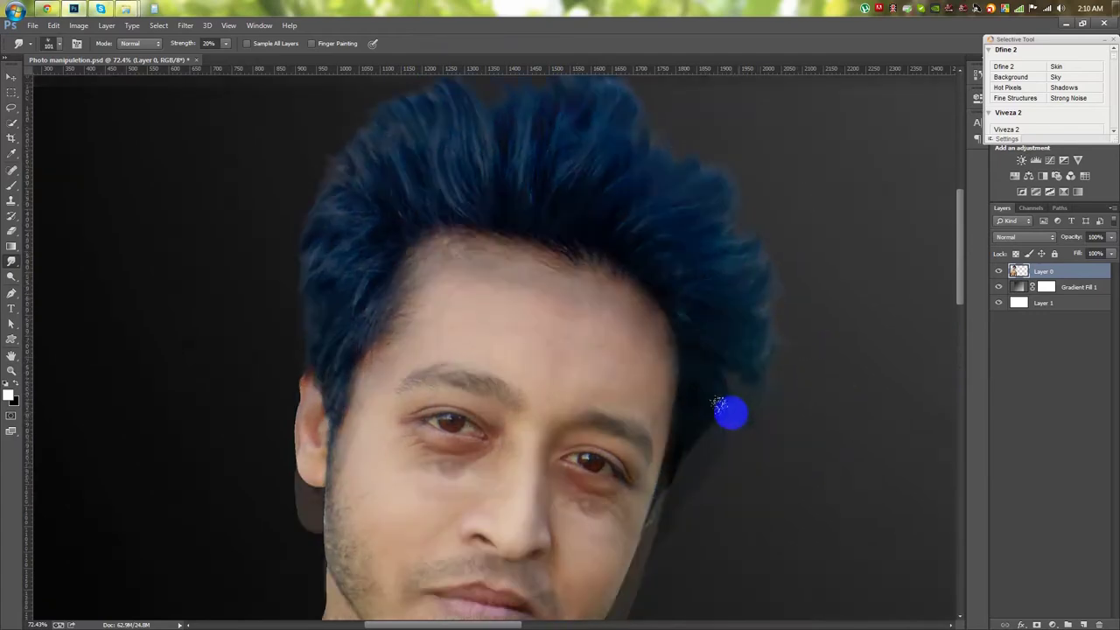
scroll(656, 592, down, 3)
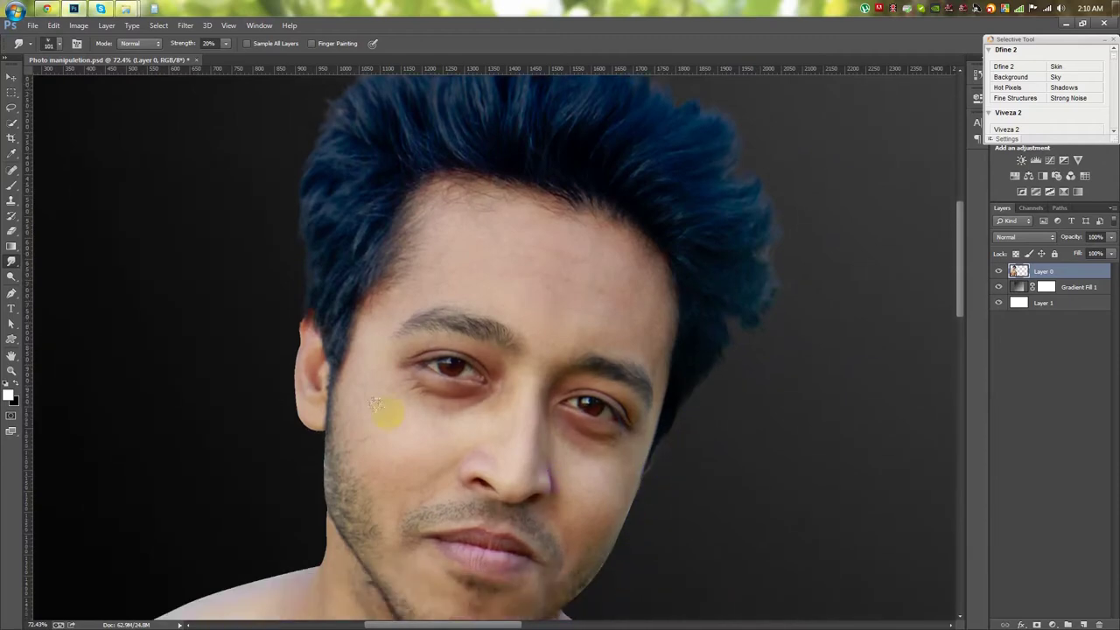
scroll(338, 205, up, 5)
scroll(391, 220, up, 3)
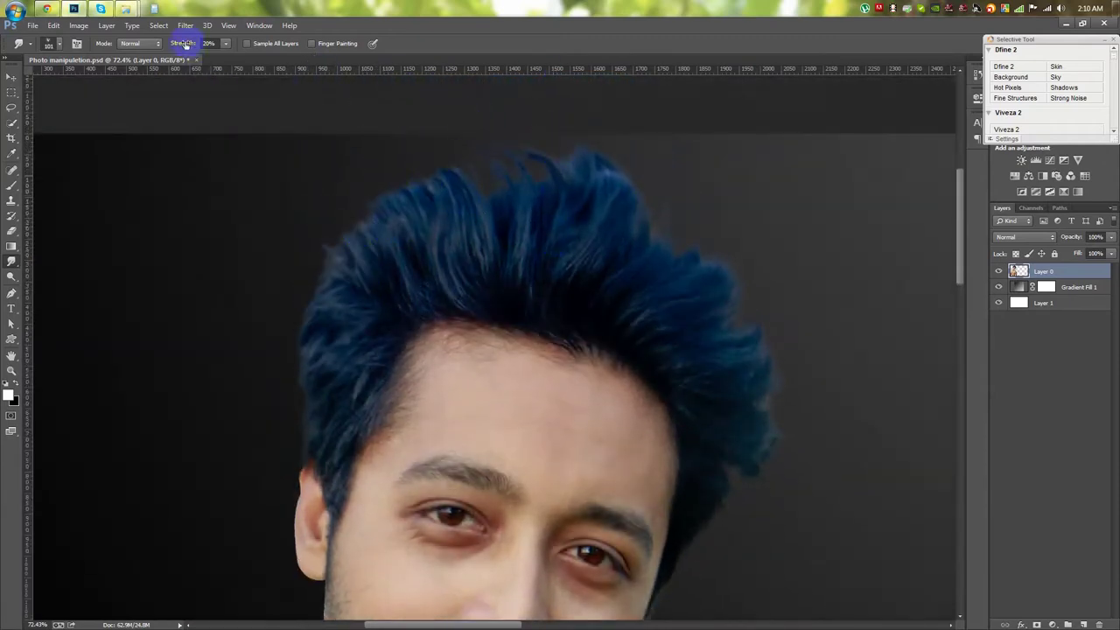
drag(420, 170, 470, 143)
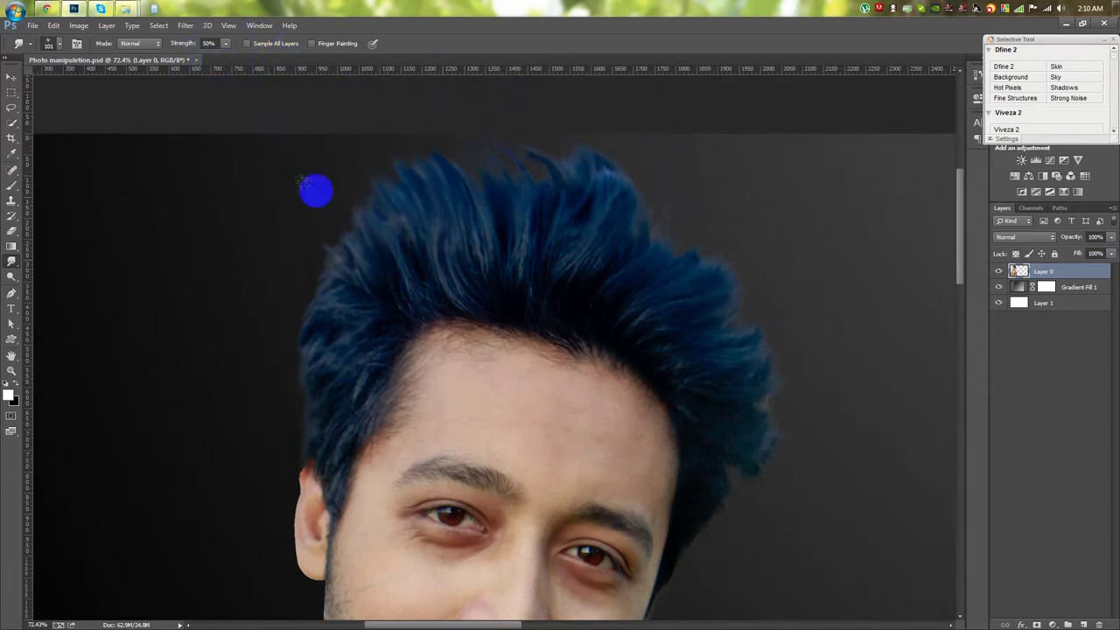
drag(568, 208, 530, 165)
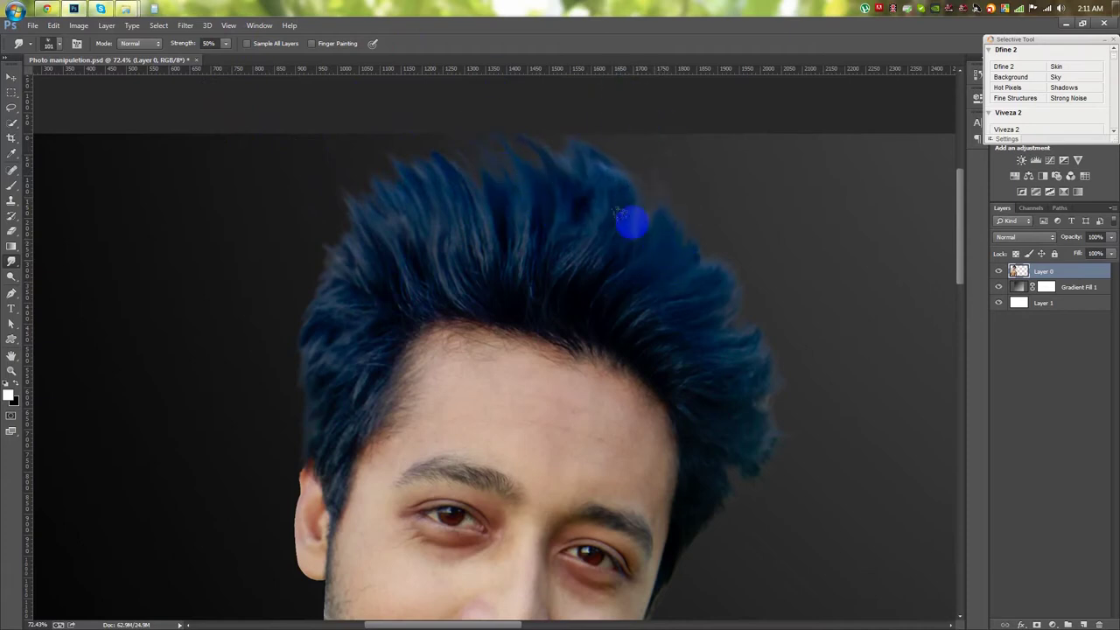
drag(717, 280, 707, 213)
drag(722, 292, 739, 248)
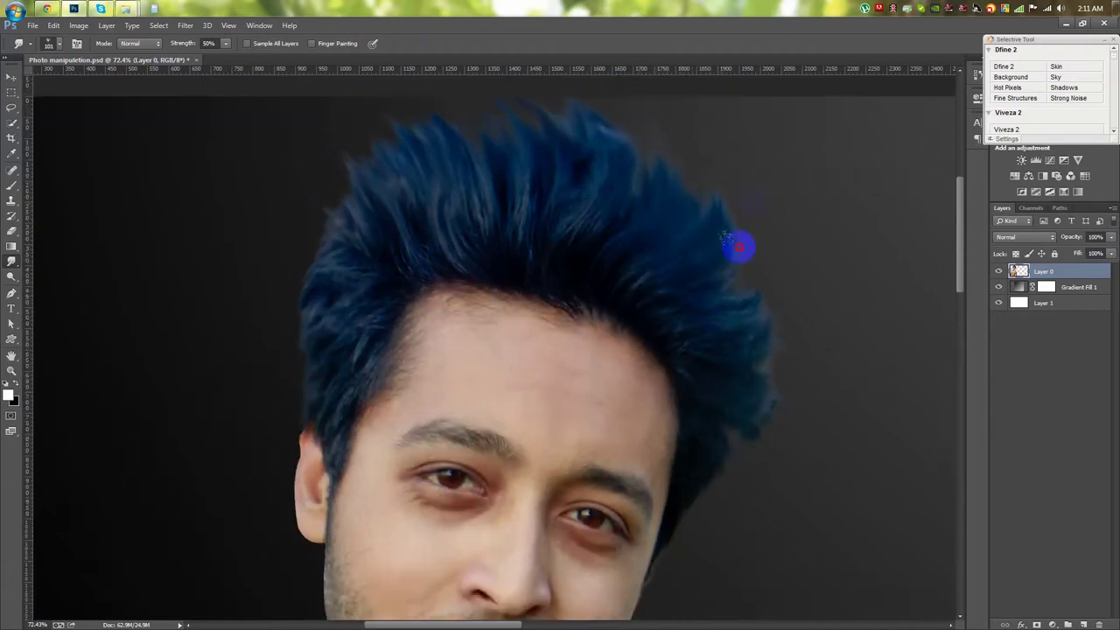
drag(739, 334, 775, 276)
- Spread the hair near the ear and along the left edge outward into the background
scroll(786, 453, down, 1)
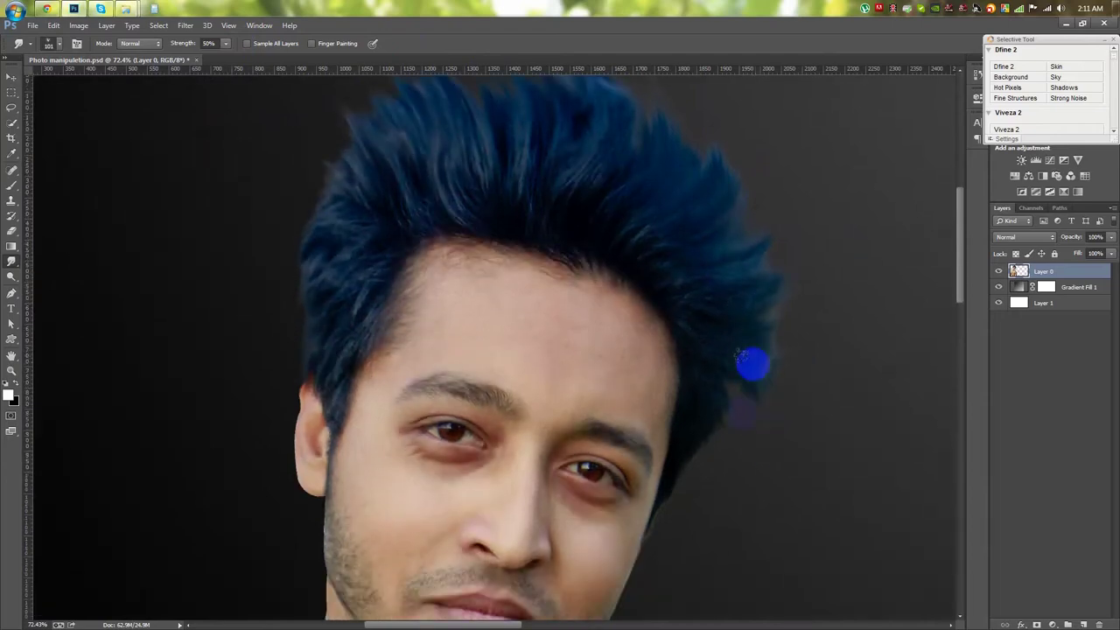
scroll(723, 437, down, 1)
scroll(720, 460, down, 4)
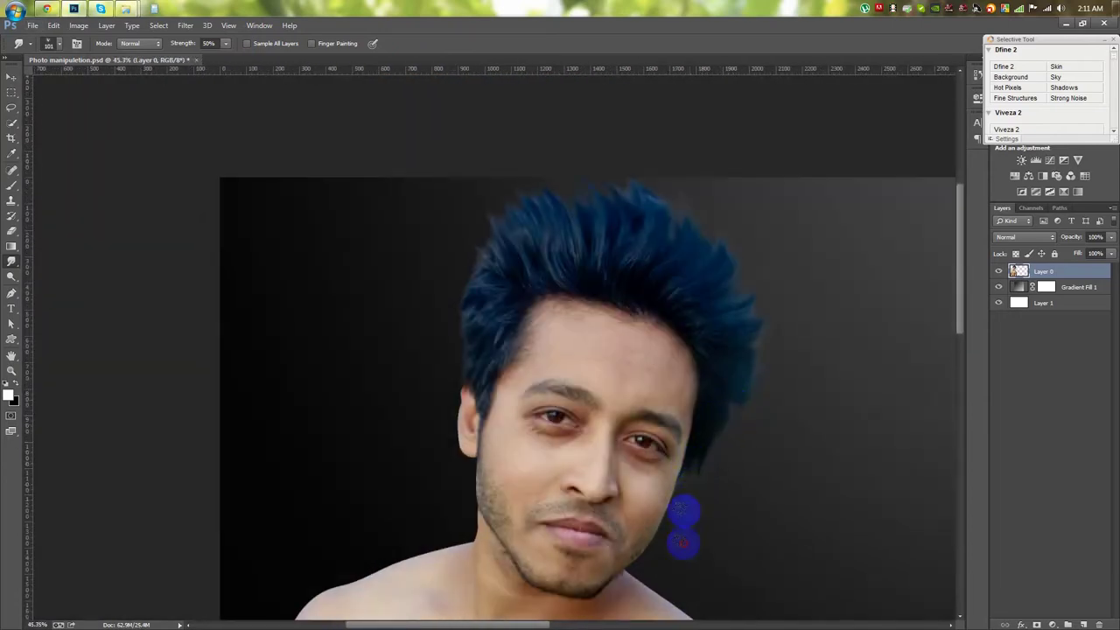
drag(719, 409, 702, 481)
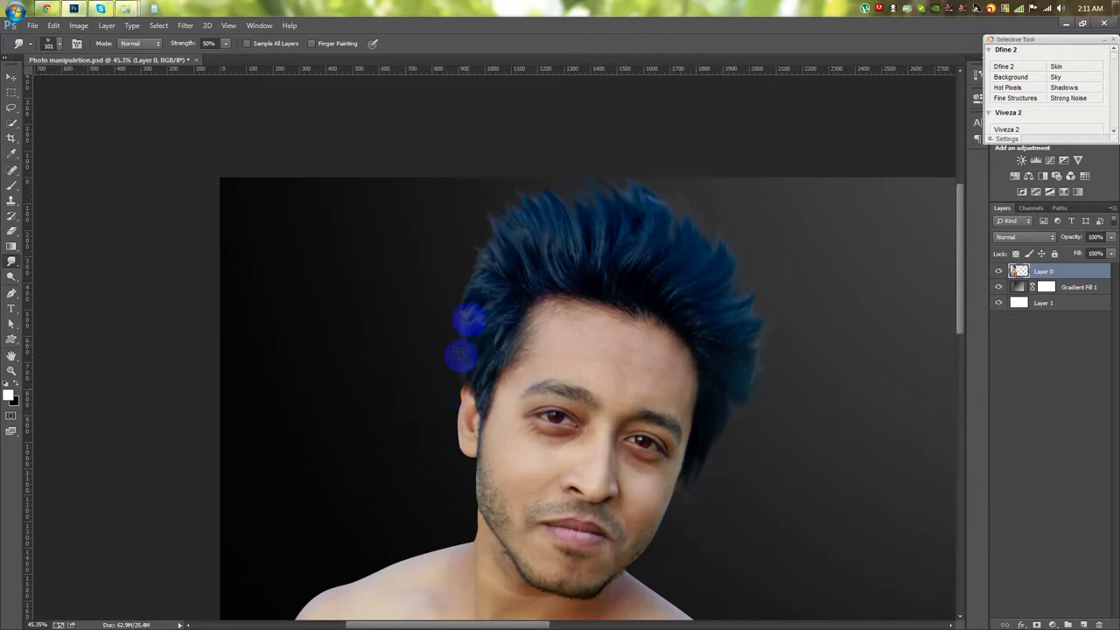
drag(482, 292, 424, 441)
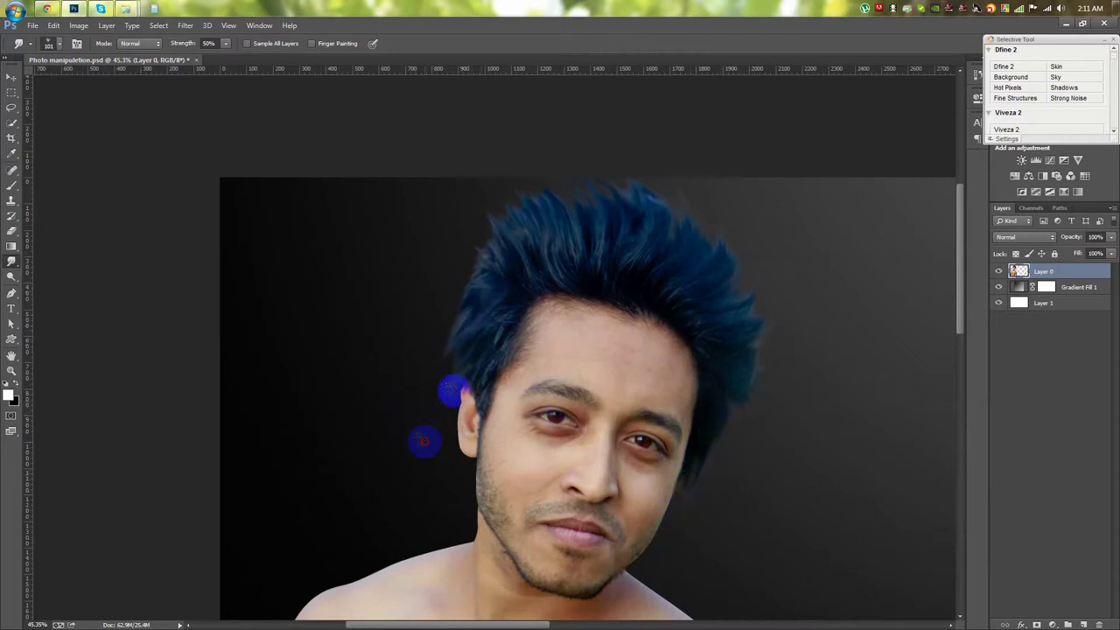
drag(471, 282, 409, 377)
drag(460, 308, 441, 345)
drag(477, 269, 401, 347)
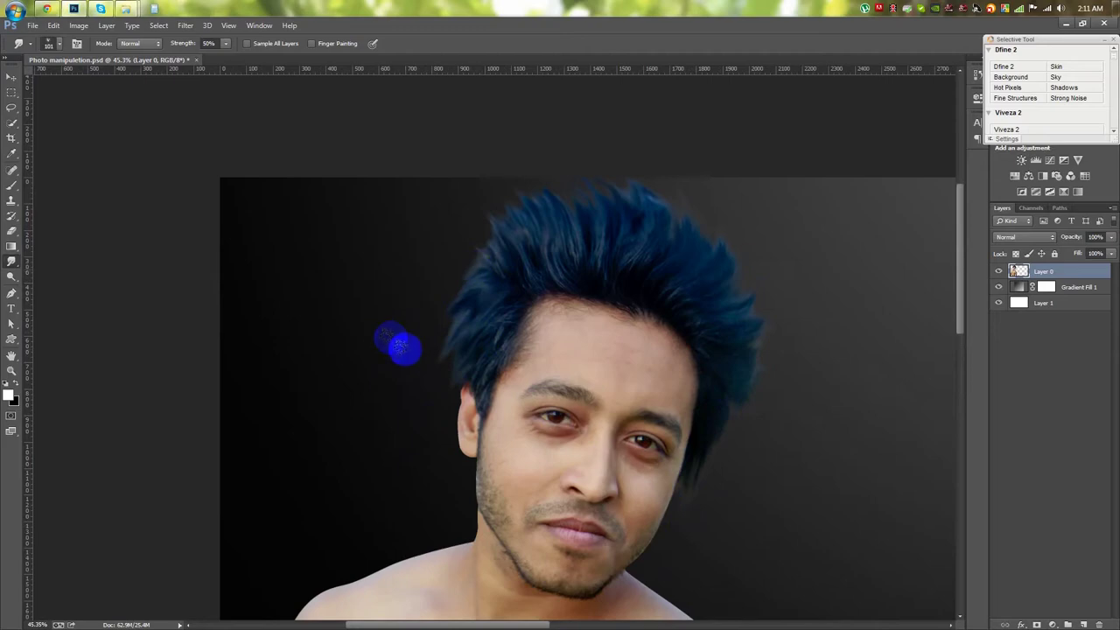
scroll(399, 225, down, 3)
scroll(321, 180, up, 3)
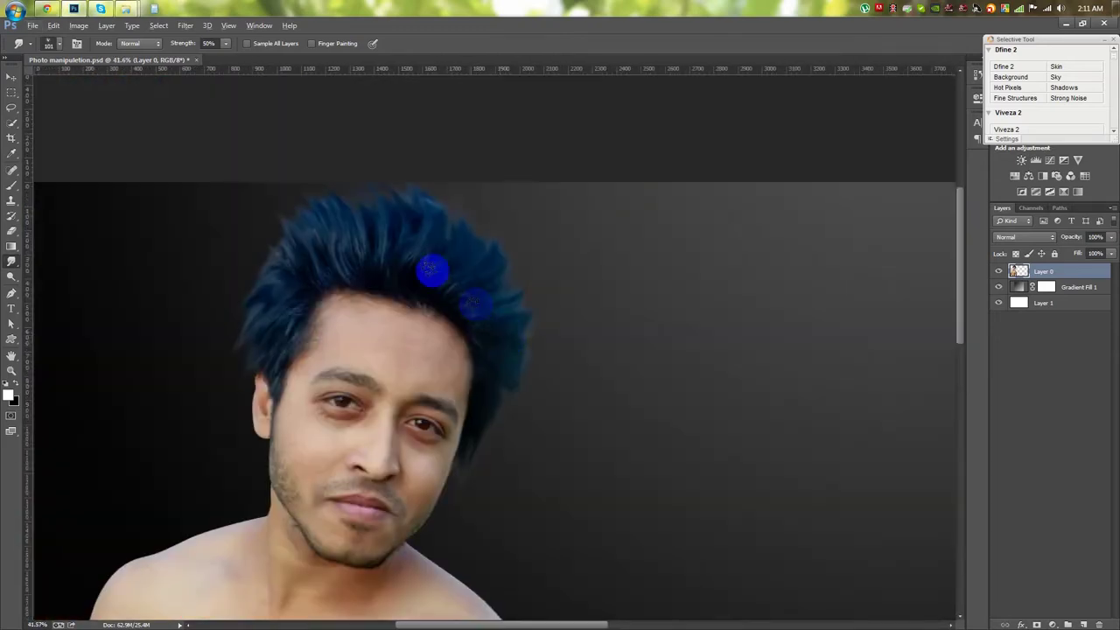
scroll(432, 272, up, 2)
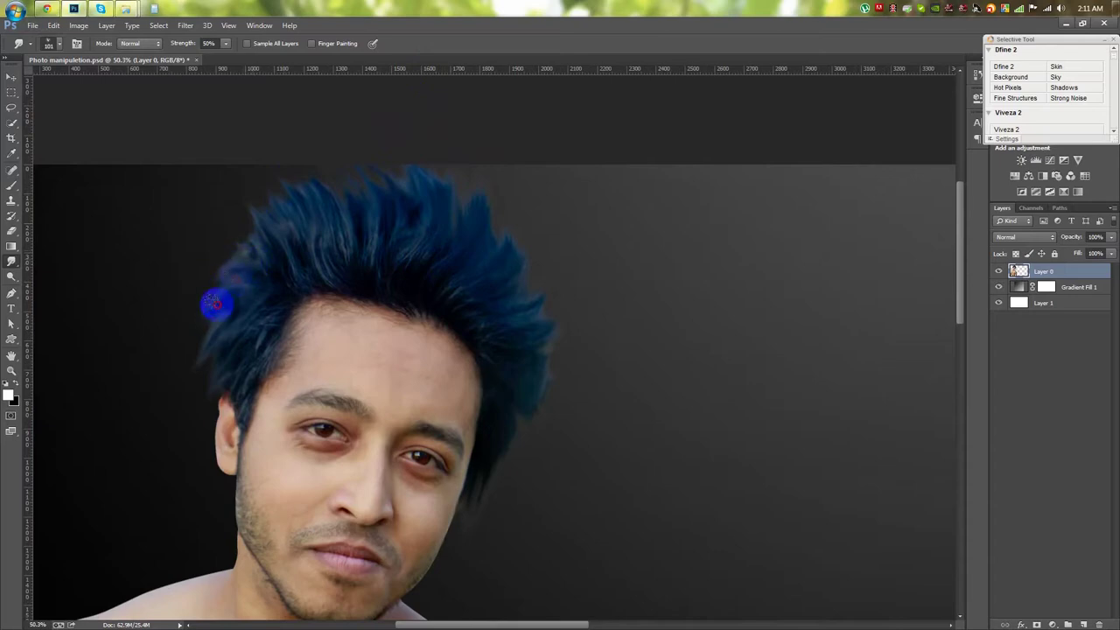
scroll(549, 396, down, 2)
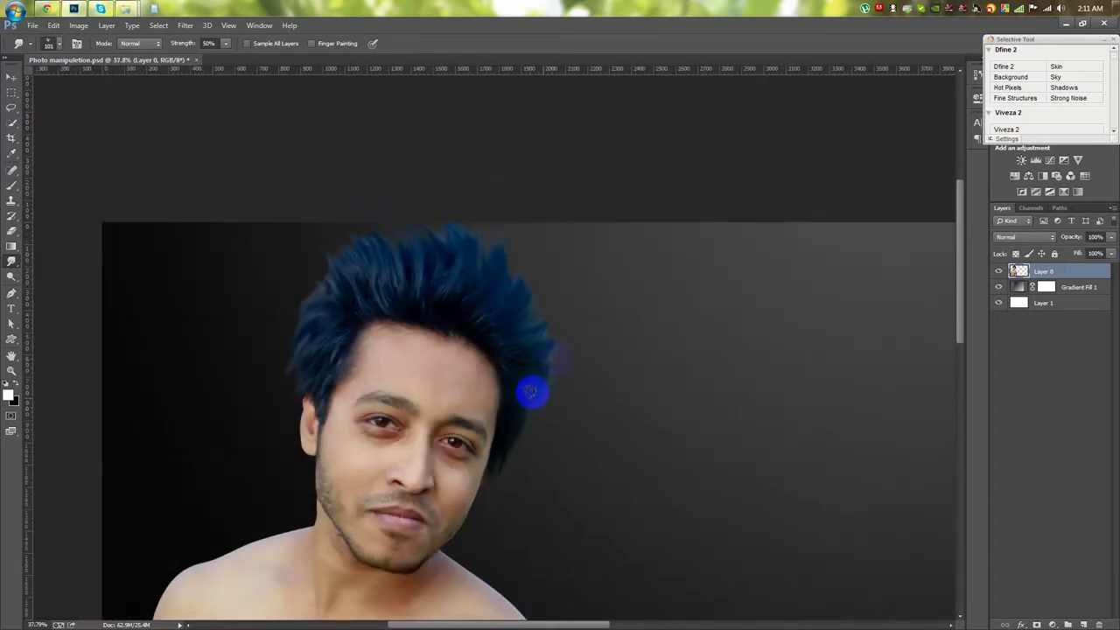
scroll(170, 170, down, 2)
scroll(268, 243, up, 1)
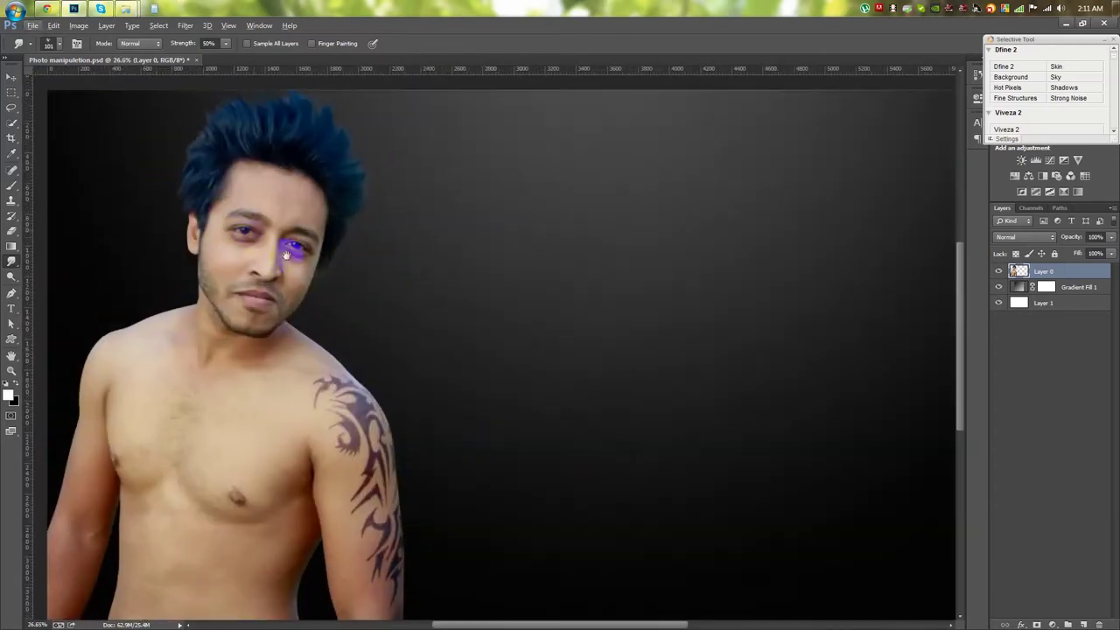
scroll(378, 273, up, 1)
scroll(362, 288, down, 2)
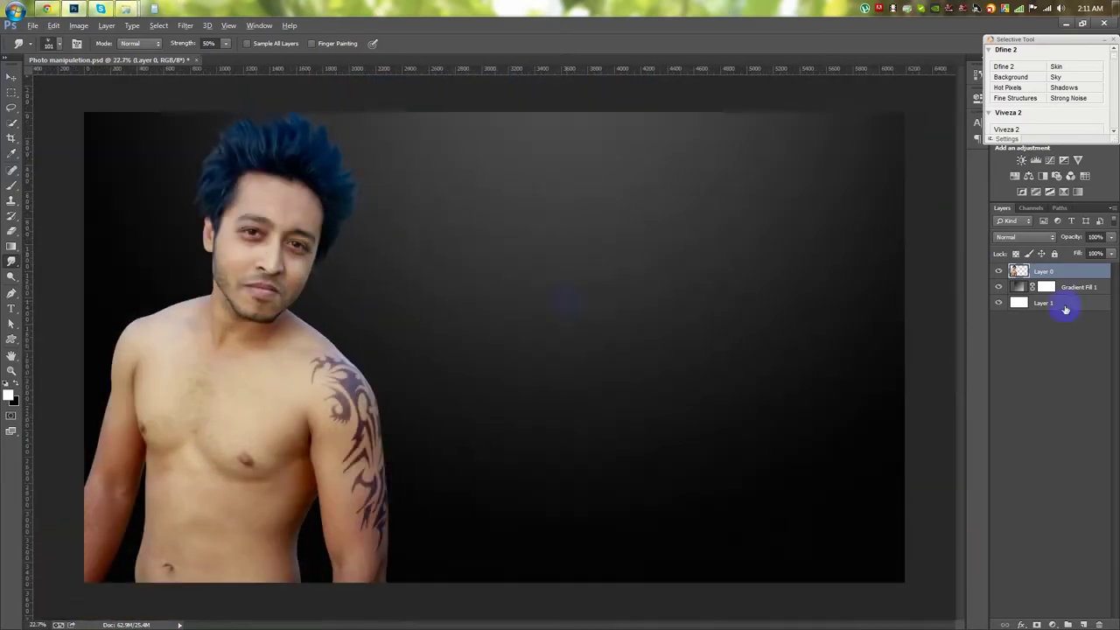
click(185, 25)
click(214, 92)
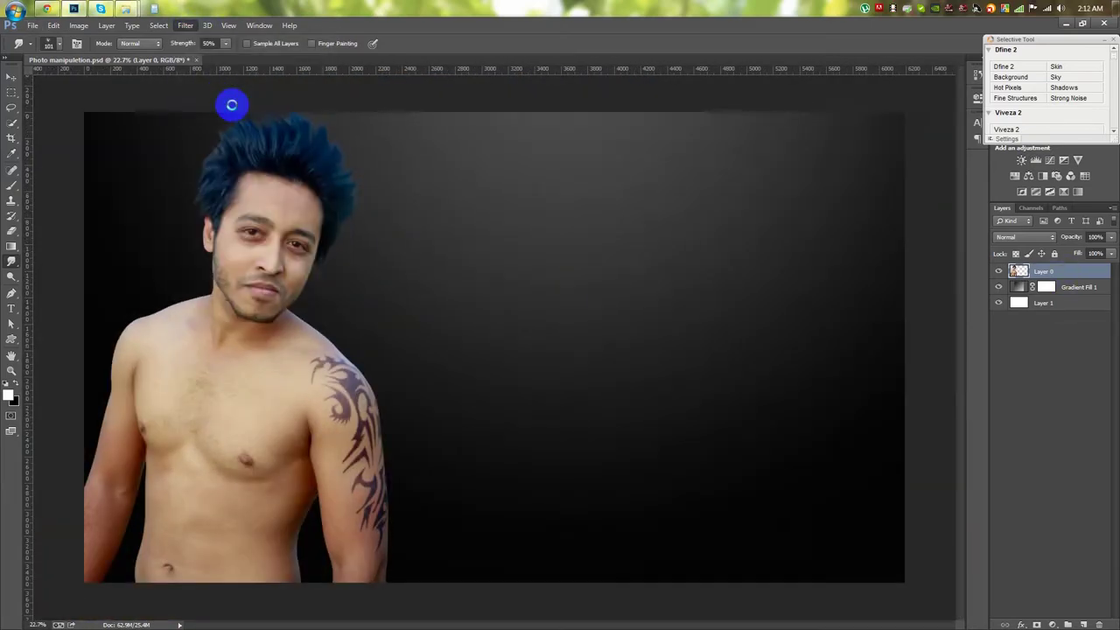
- In Camera Raw, set vibrance and saturation to -100, exposure -0.35, whites -13 and blacks -61
drag(840, 401, 744, 401)
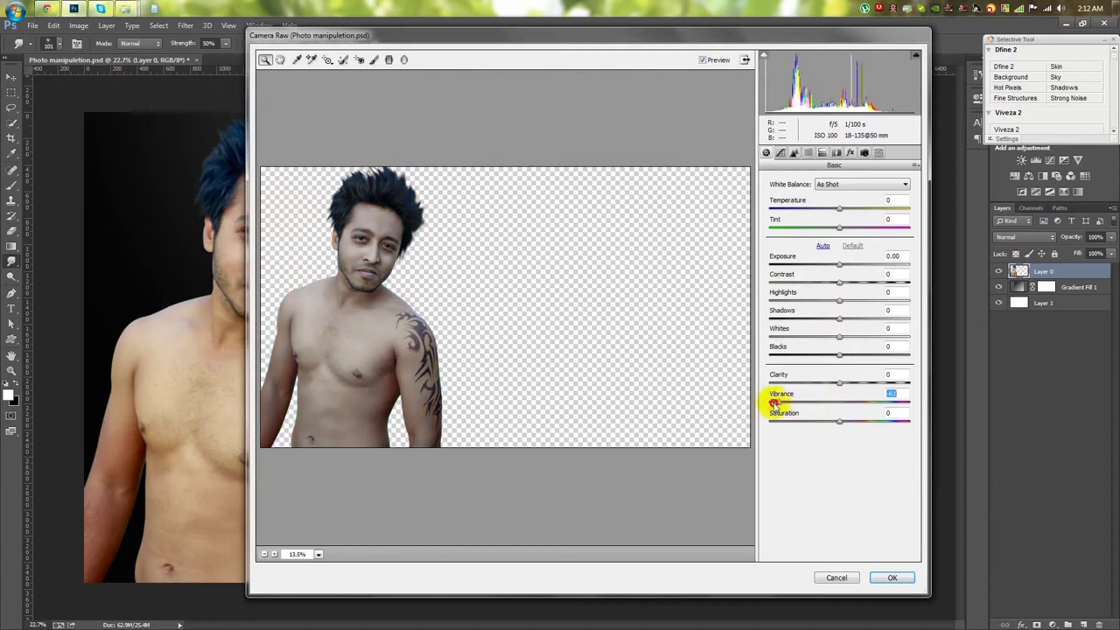
drag(814, 428, 770, 428)
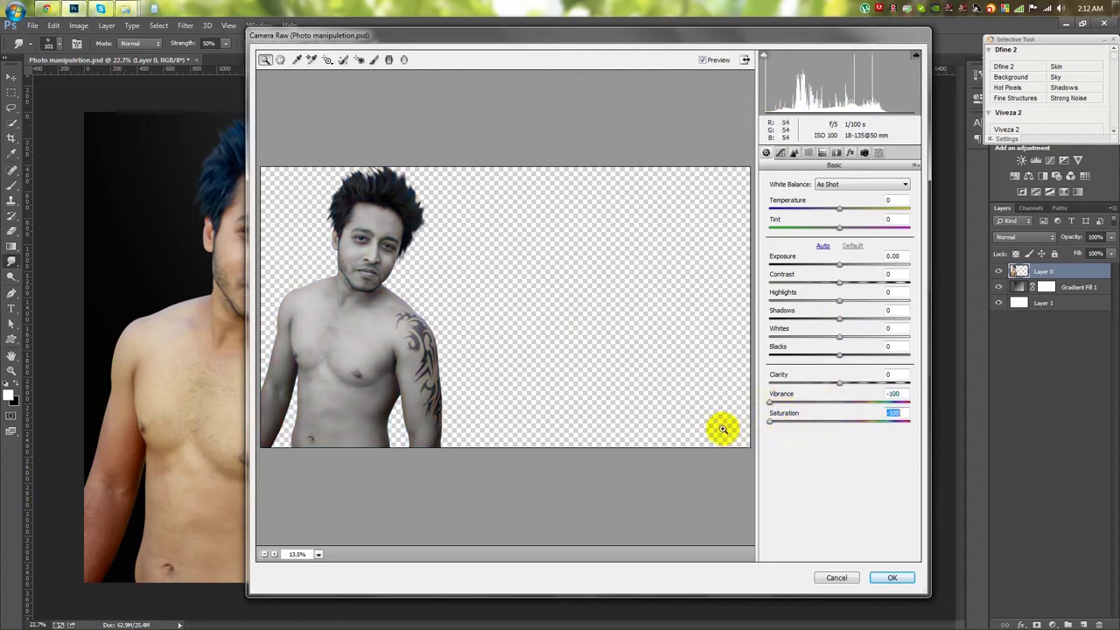
drag(839, 264, 825, 264)
mouse_move(839, 354)
mouse_down()
mouse_move(754, 359)
mouse_move(797, 358)
mouse_move(818, 337)
mouse_move(867, 336)
mouse_move(831, 338)
mouse_move(817, 317)
mouse_move(849, 320)
mouse_move(838, 317)
mouse_up()
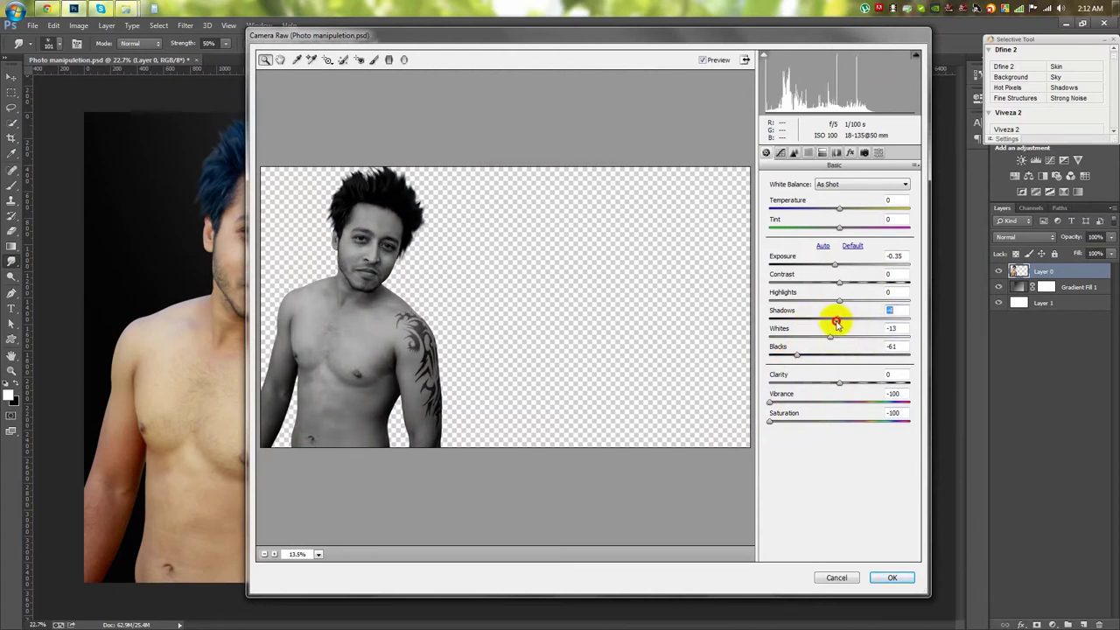
click(895, 578)
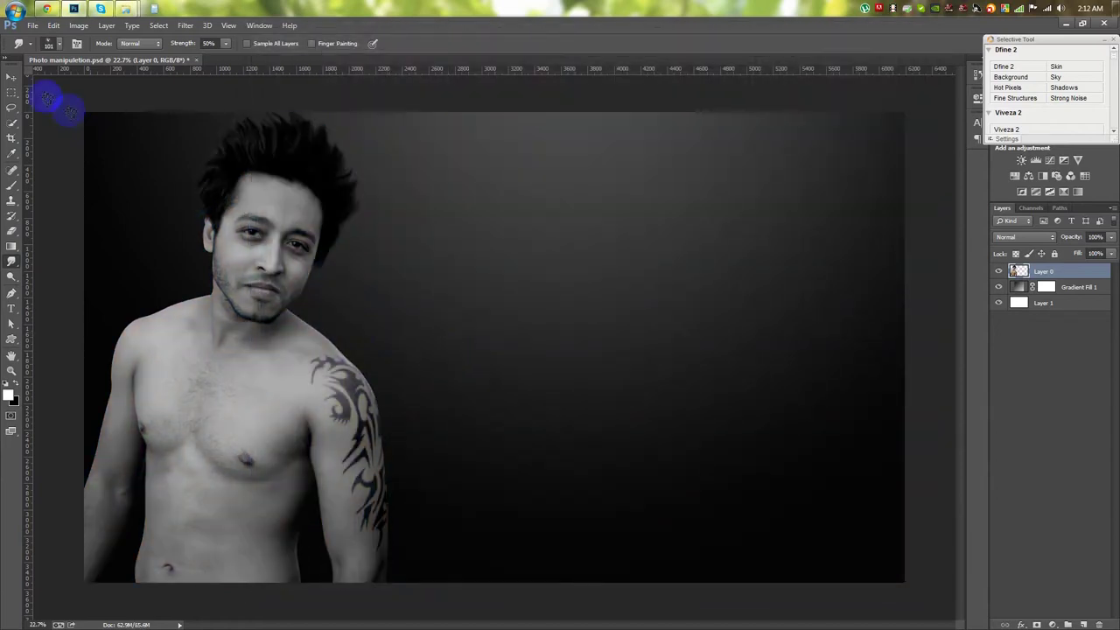
click(12, 77)
- Blur the cut-out edges along the neck, shoulder, tattooed arm and torso
mouse_move(369, 327)
mouse_down()
mouse_move(169, 425)
mouse_move(372, 351)
mouse_up()
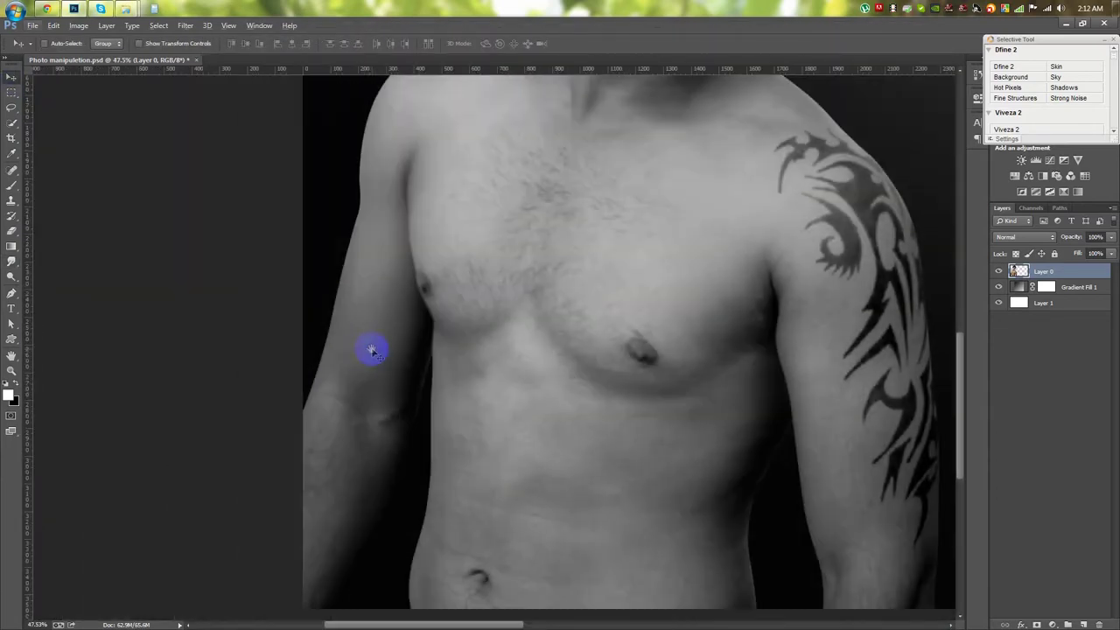
click(10, 262)
click(54, 263)
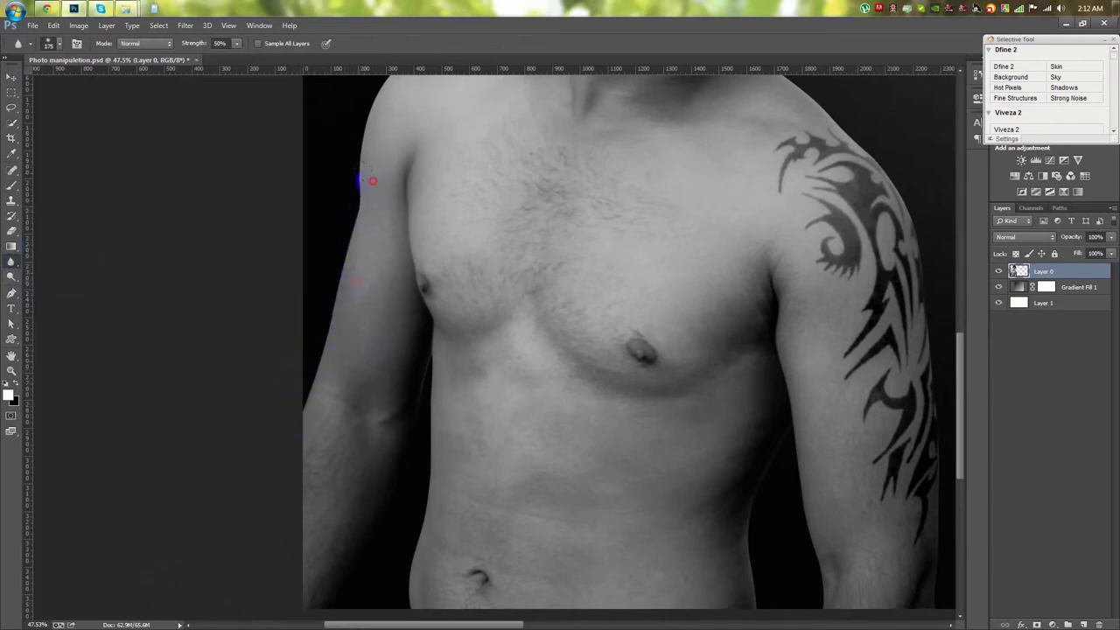
drag(372, 181, 356, 323)
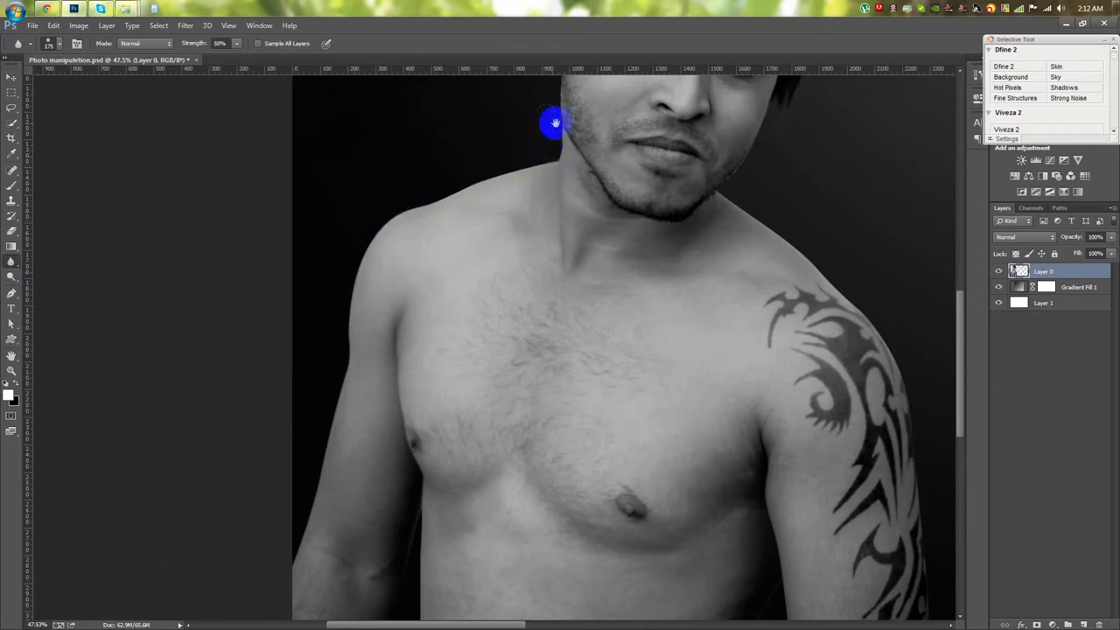
drag(555, 124, 548, 326)
drag(712, 415, 763, 430)
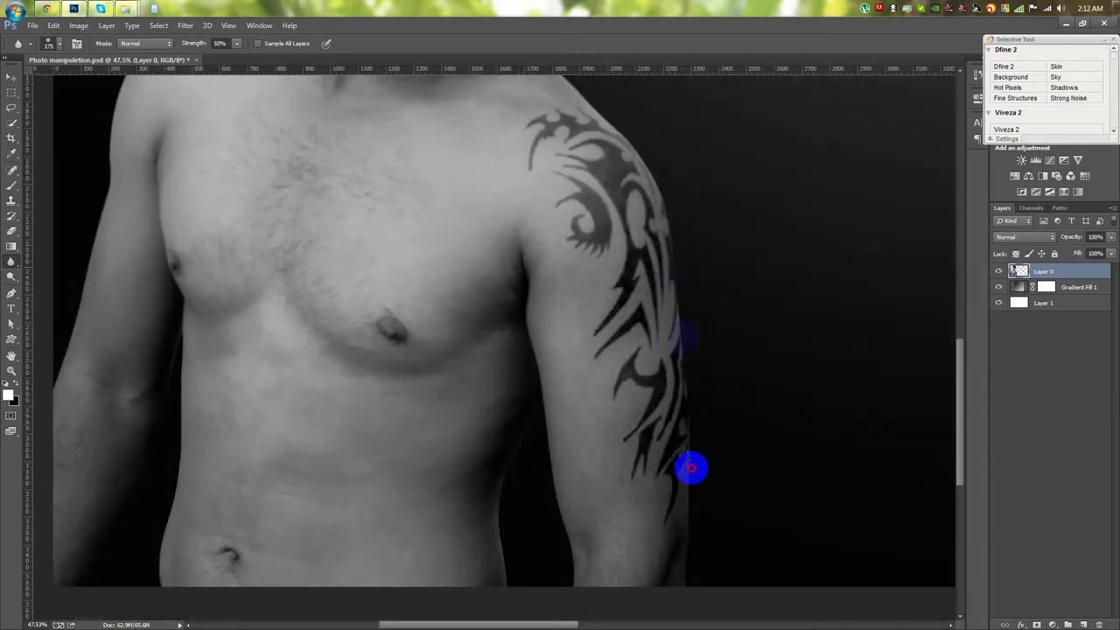
mouse_move(690, 469)
mouse_down()
mouse_move(688, 602)
mouse_move(683, 370)
mouse_move(581, 576)
mouse_up()
mouse_move(543, 443)
mouse_down()
mouse_move(505, 558)
mouse_move(477, 590)
mouse_up()
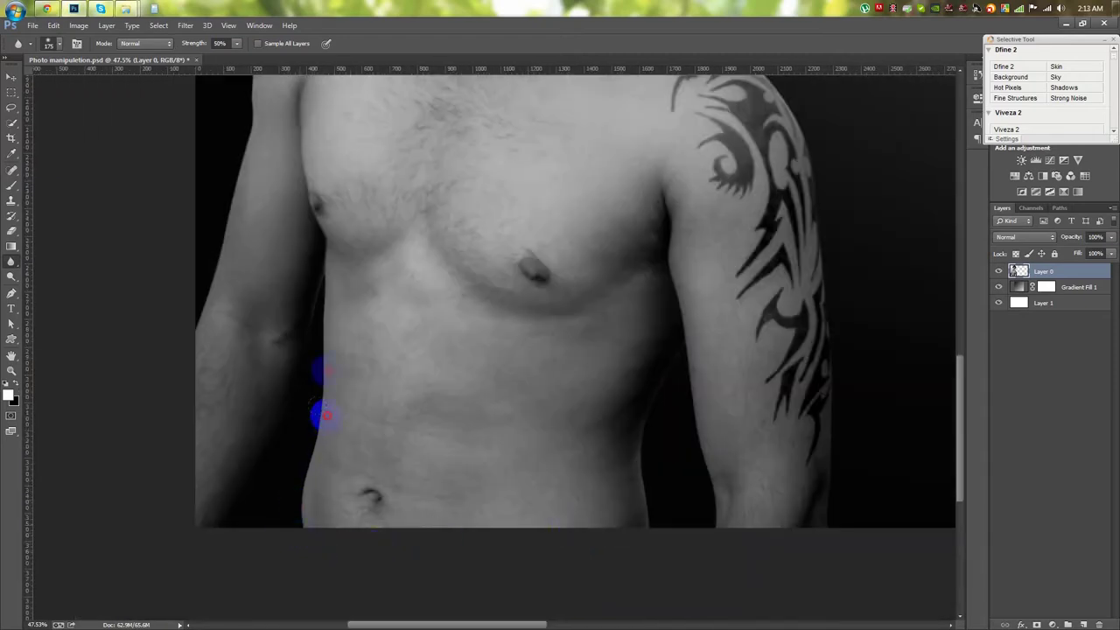
mouse_move(324, 416)
mouse_down()
mouse_move(315, 275)
mouse_move(257, 499)
mouse_move(315, 300)
mouse_move(215, 567)
mouse_move(210, 300)
mouse_move(220, 475)
mouse_up()
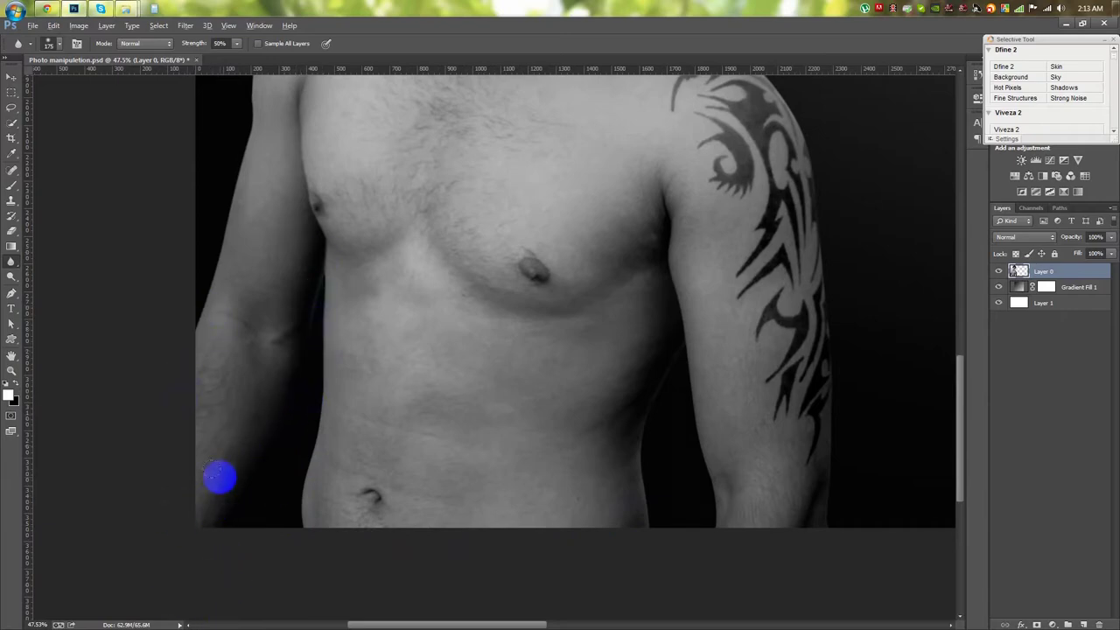
- Return to the Move tool and save the PSD with Ctrl+S
scroll(220, 475, down, 5)
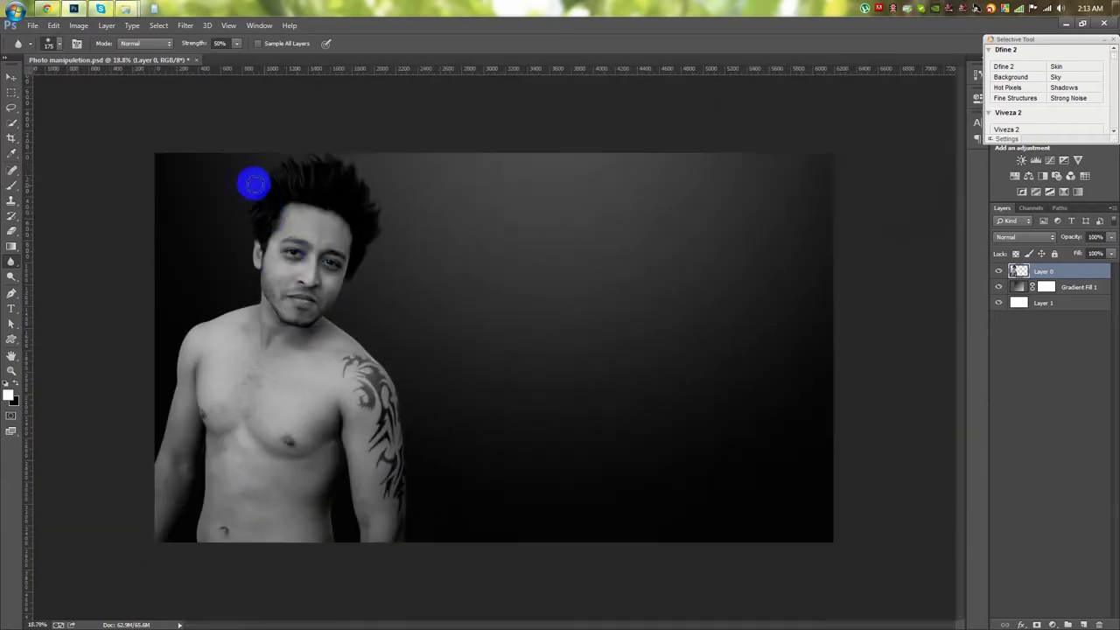
click(10, 78)
key(ctrl+s)
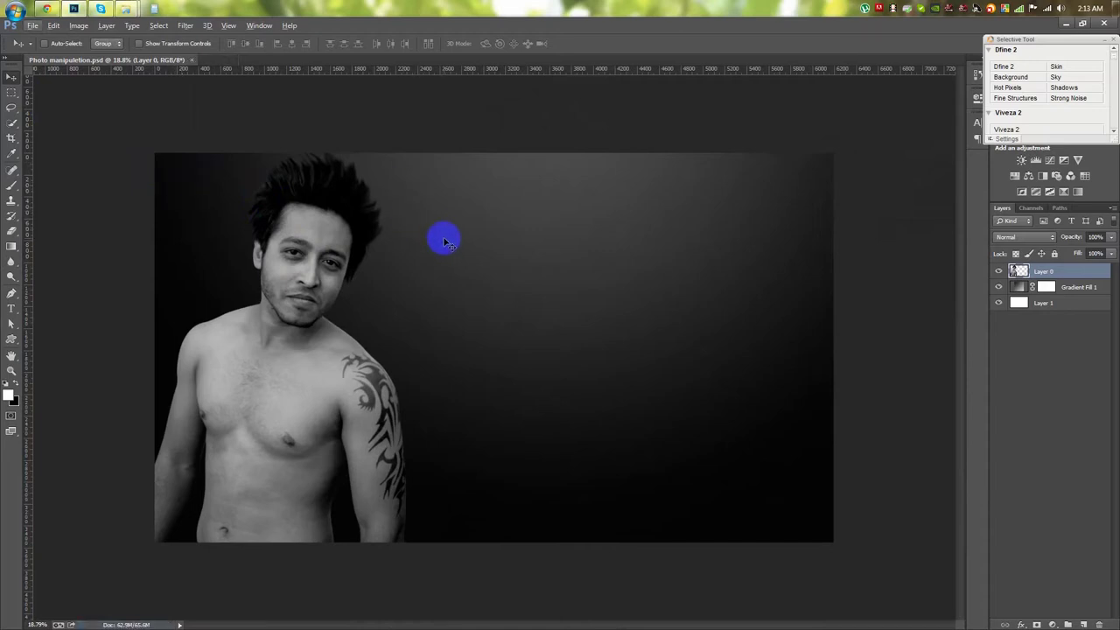
- Add a Gradient fill layer with a darker preset at a 45° angle, positioned over the image
click(1057, 624)
click(1030, 413)
click(837, 193)
click(805, 257)
click(837, 193)
drag(454, 485, 370, 555)
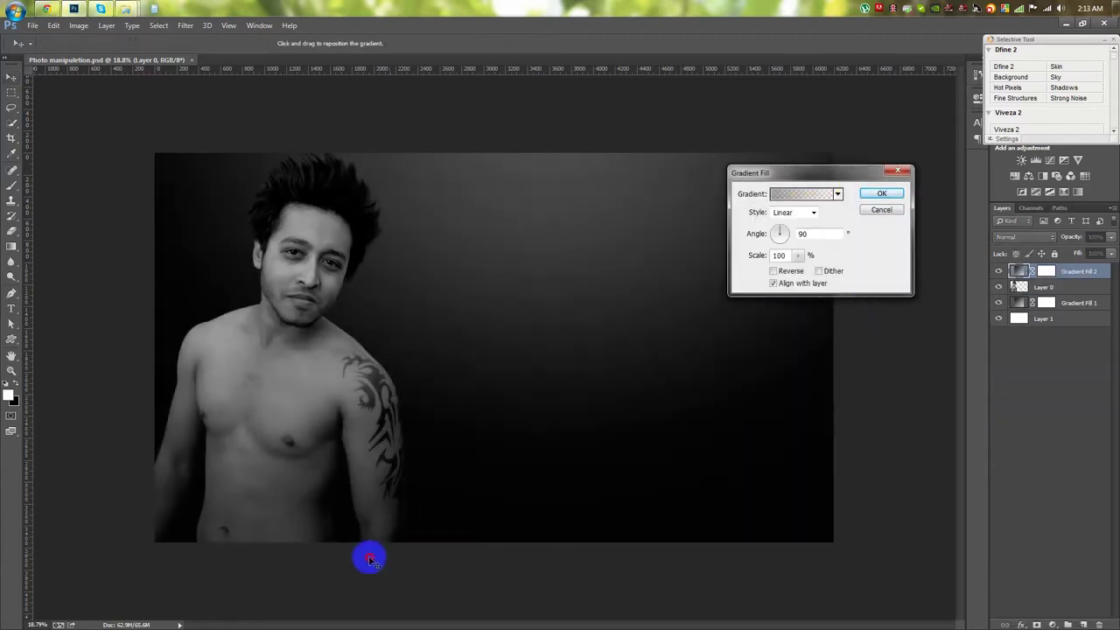
click(783, 234)
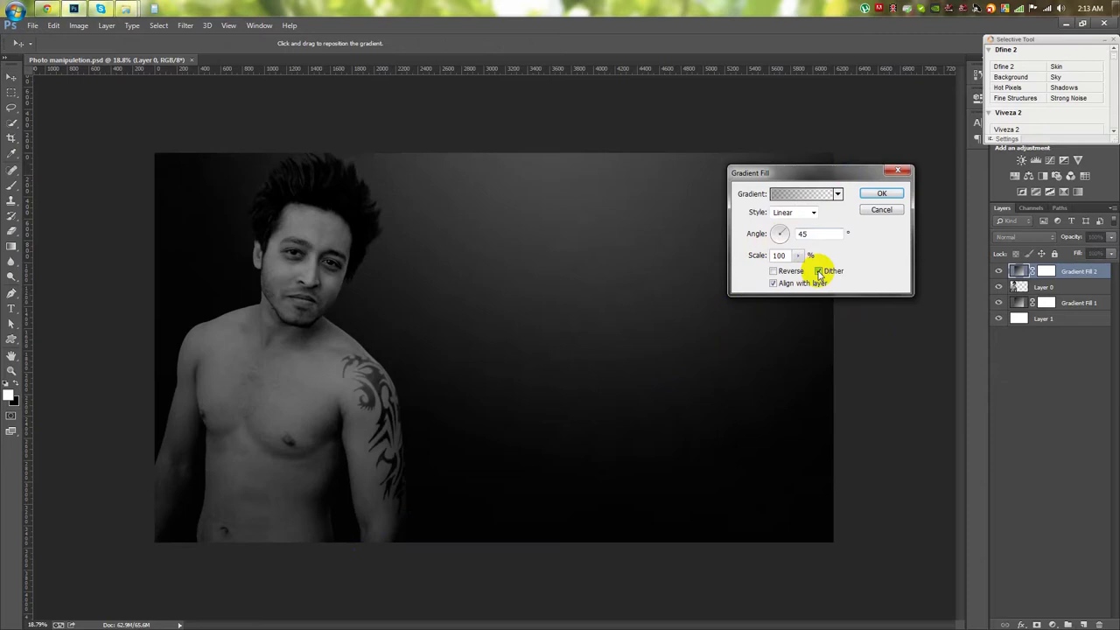
drag(324, 493, 663, 292)
drag(427, 570, 448, 596)
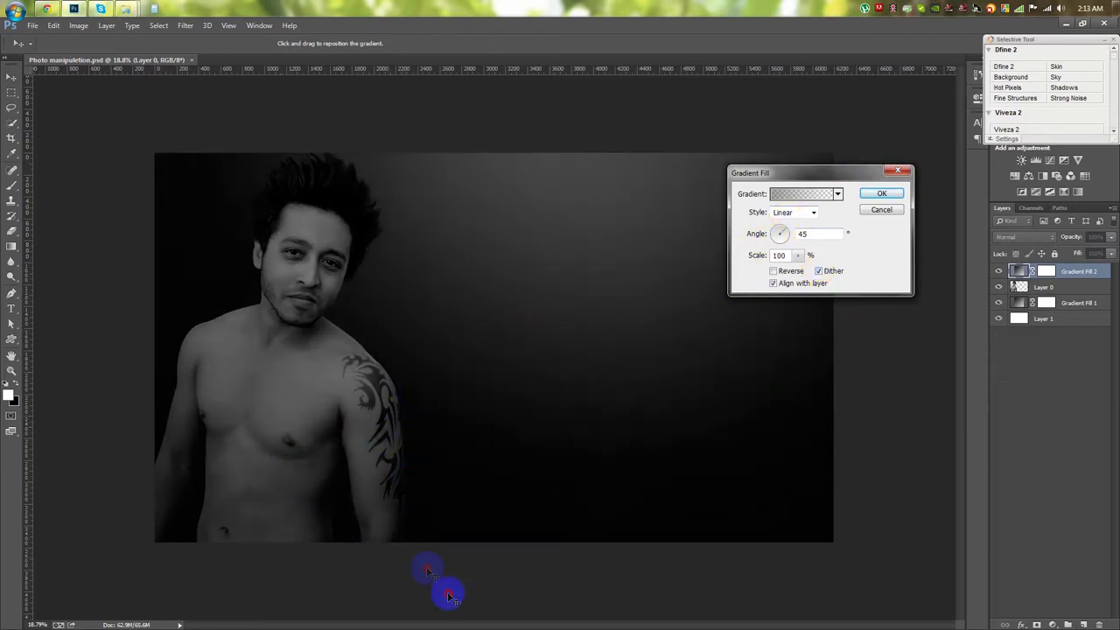
- Switch to another gradient preset, rotate it to about 77°, and position it to keep the background dark
click(838, 193)
click(767, 219)
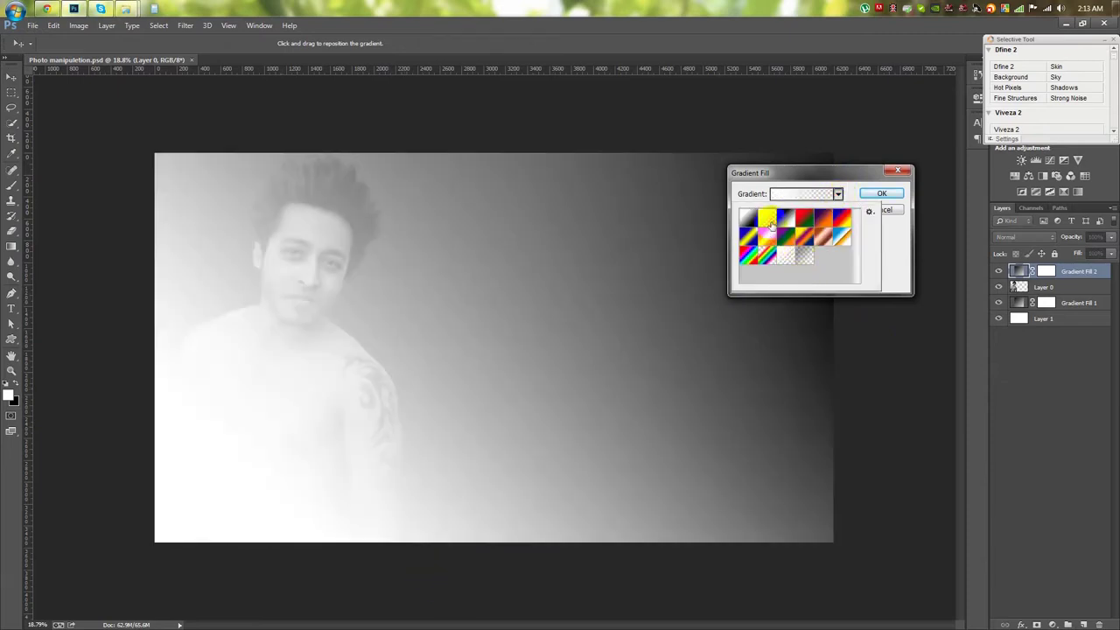
mouse_move(476, 360)
mouse_down()
mouse_move(362, 450)
mouse_move(175, 545)
mouse_move(250, 500)
mouse_move(325, 520)
mouse_up()
drag(779, 233, 782, 225)
mouse_move(488, 446)
mouse_down()
mouse_move(480, 473)
mouse_move(533, 337)
mouse_move(507, 377)
mouse_up()
drag(780, 227, 782, 226)
drag(400, 495, 485, 449)
- Set both gradient stops to black, commit Gradient Fill 2, and add an empty layer above it
click(790, 194)
double_click(668, 300)
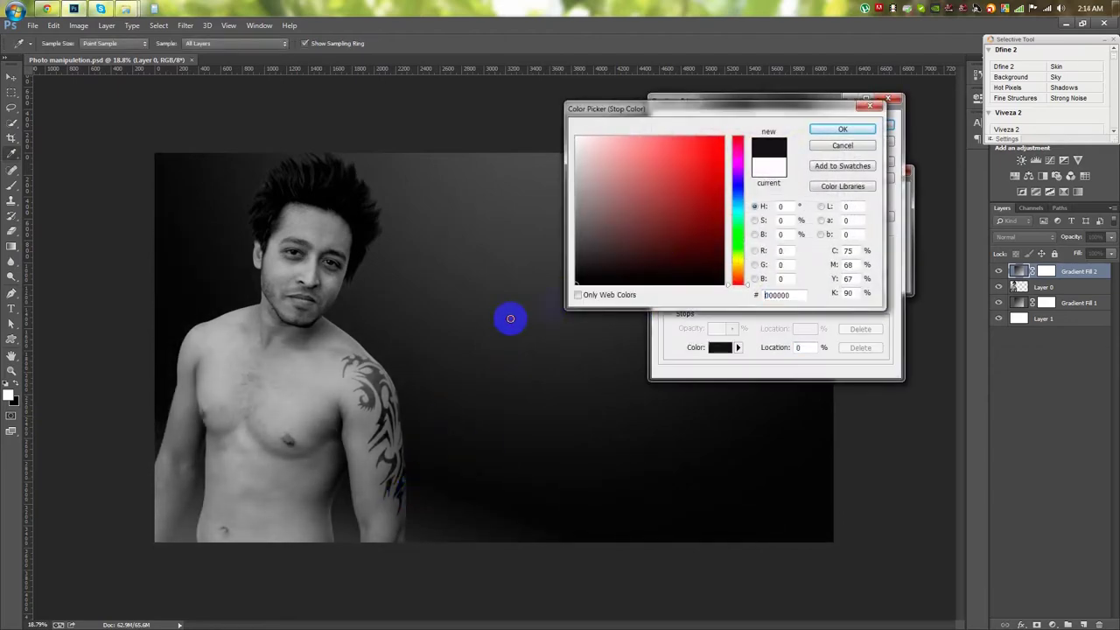
click(843, 129)
double_click(875, 298)
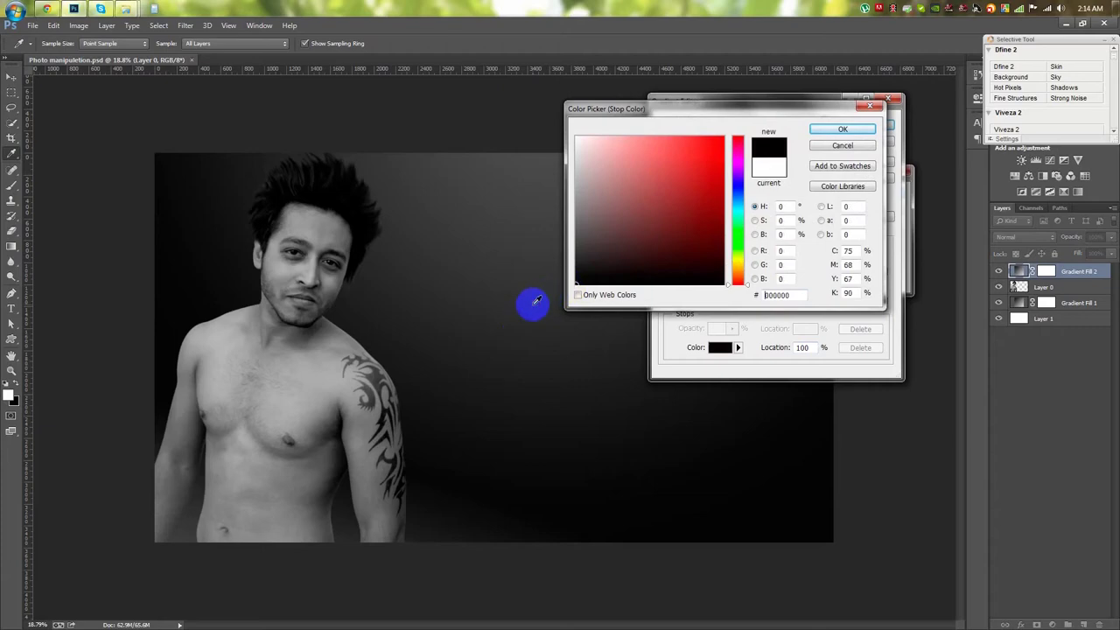
click(842, 129)
click(869, 124)
click(875, 184)
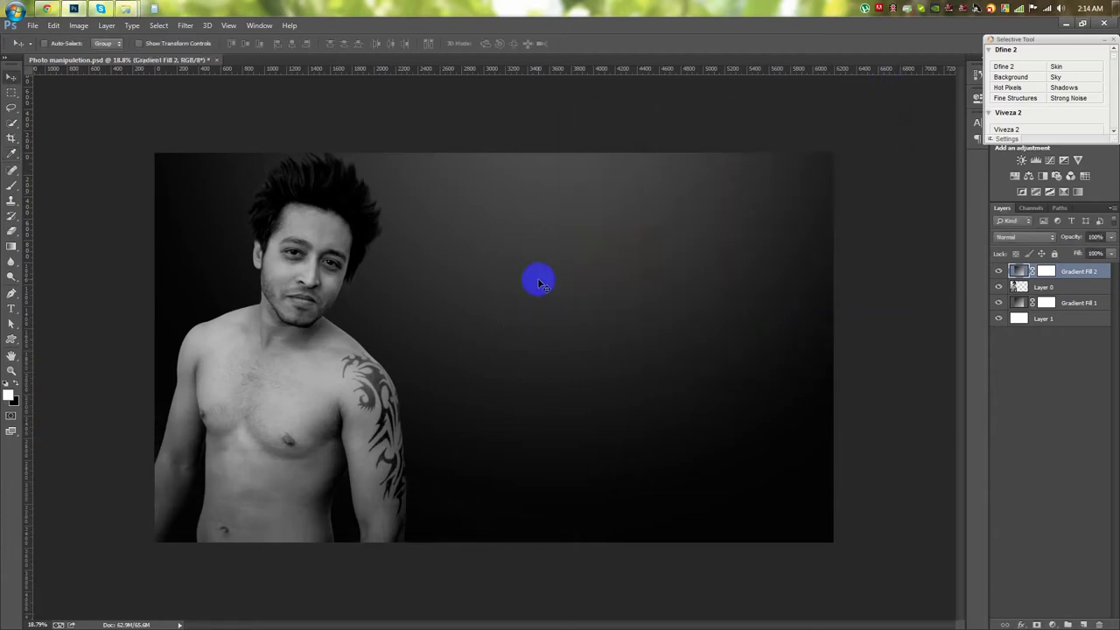
click(1045, 272)
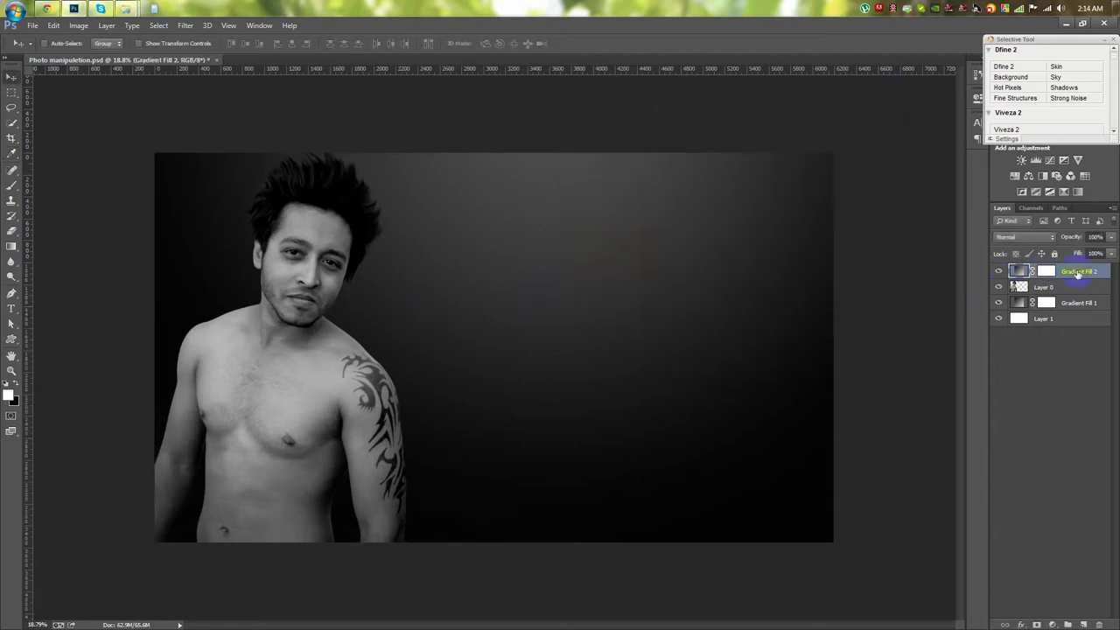
click(1084, 624)
- Add an empty Layer 2 and turn on a faint 9% opacity Drop Shadow for Layer 0
drag(79, 26, 472, 262)
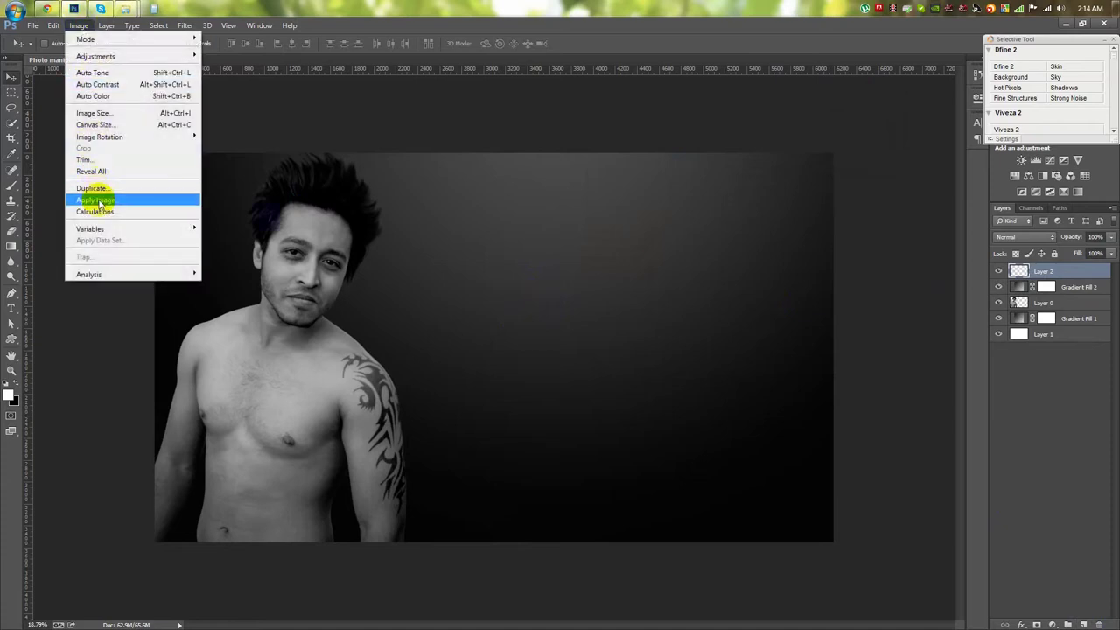
double_click(1085, 302)
click(656, 270)
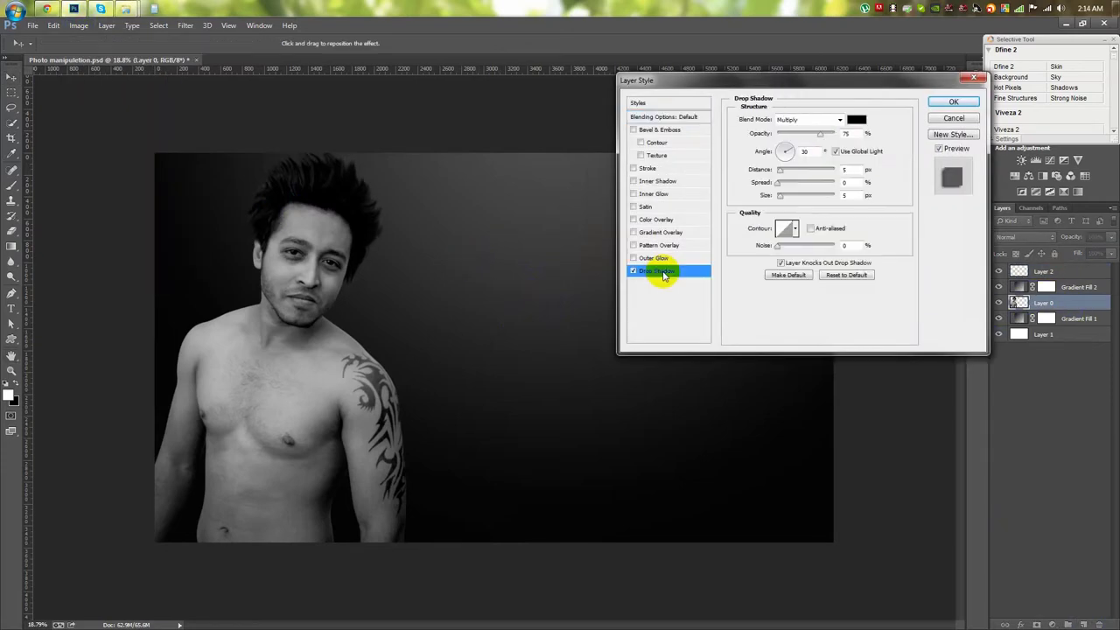
drag(487, 271, 437, 295)
drag(820, 134, 787, 133)
drag(350, 289, 447, 281)
- Set the drop shadow to a 148° angle, 285 px distance and large size, then make Layer 2 active
drag(813, 205, 774, 204)
mouse_move(330, 271)
mouse_down()
mouse_move(415, 280)
mouse_move(383, 261)
mouse_up()
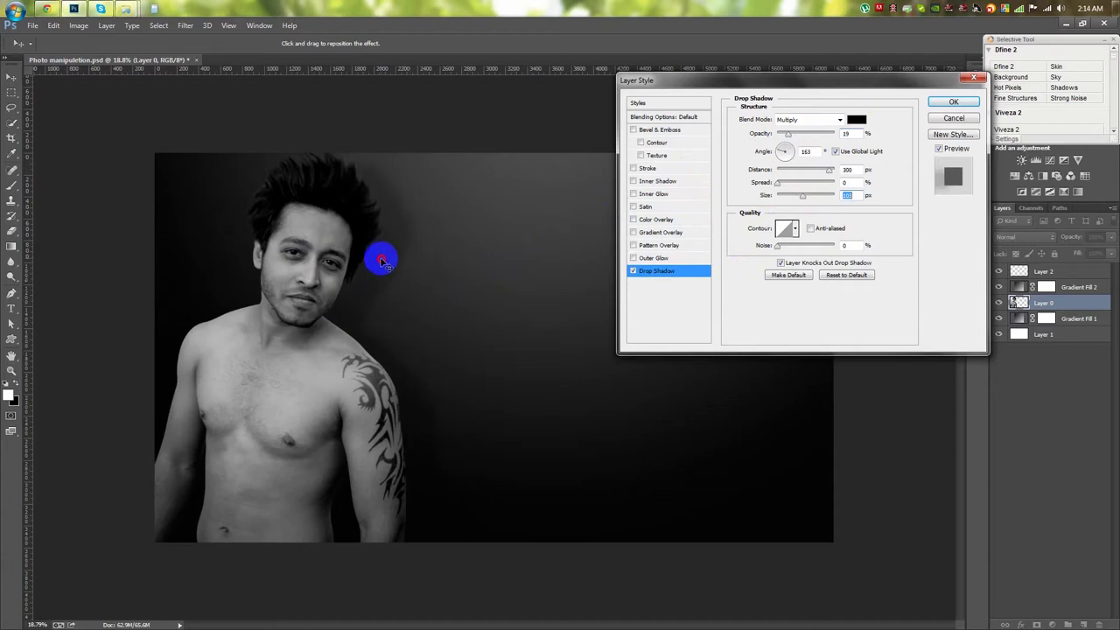
drag(337, 264, 330, 265)
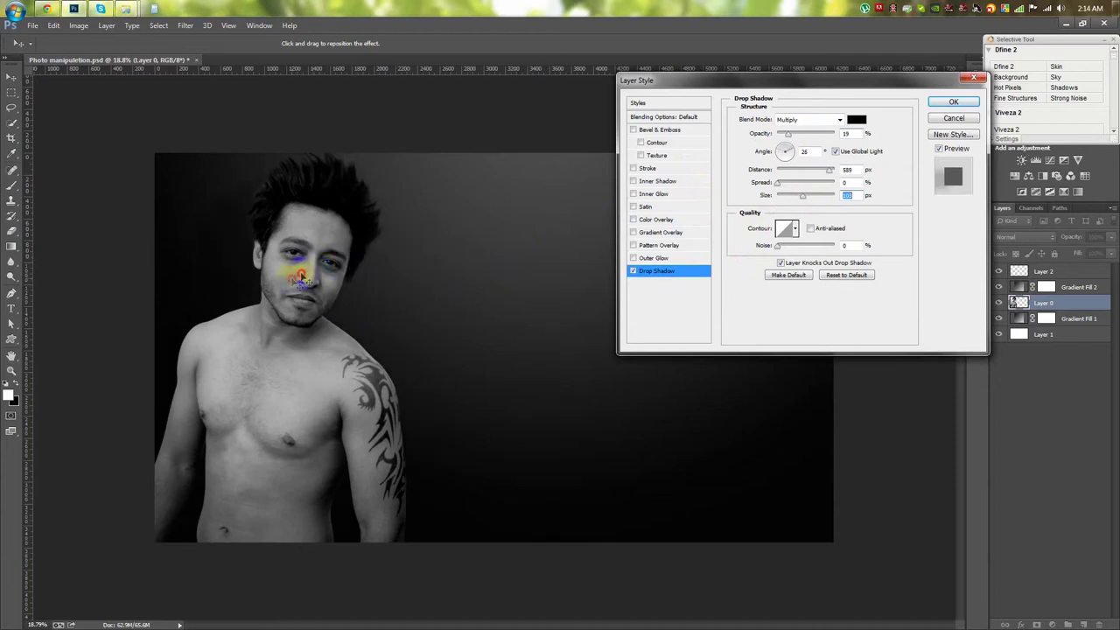
drag(316, 264, 395, 277)
mouse_move(803, 171)
mouse_down()
mouse_move(821, 178)
mouse_move(808, 180)
mouse_up()
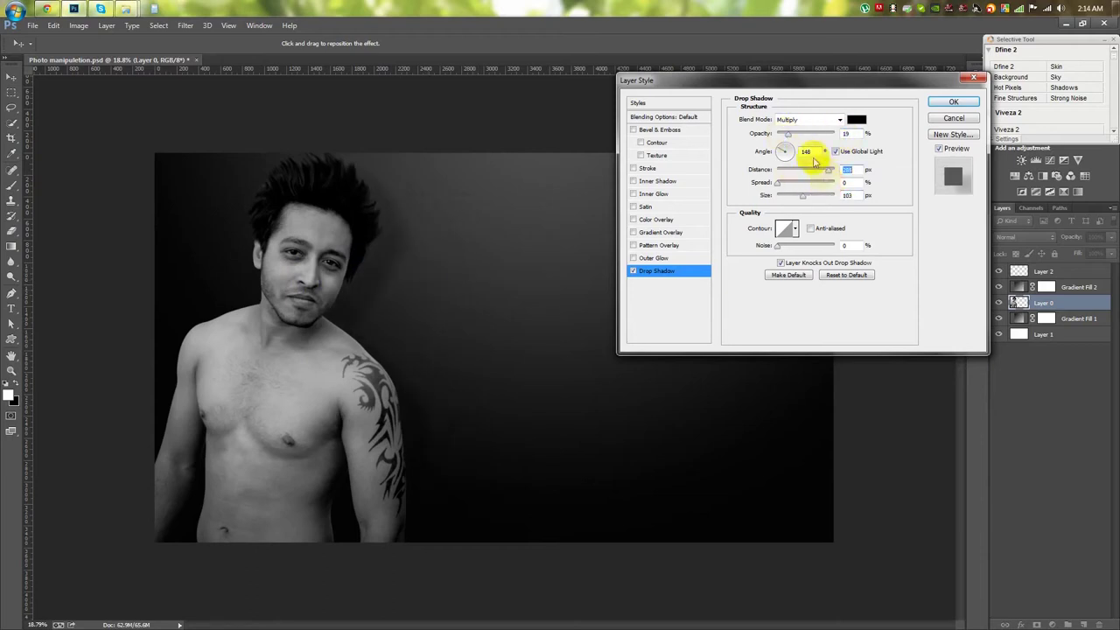
drag(802, 195, 813, 197)
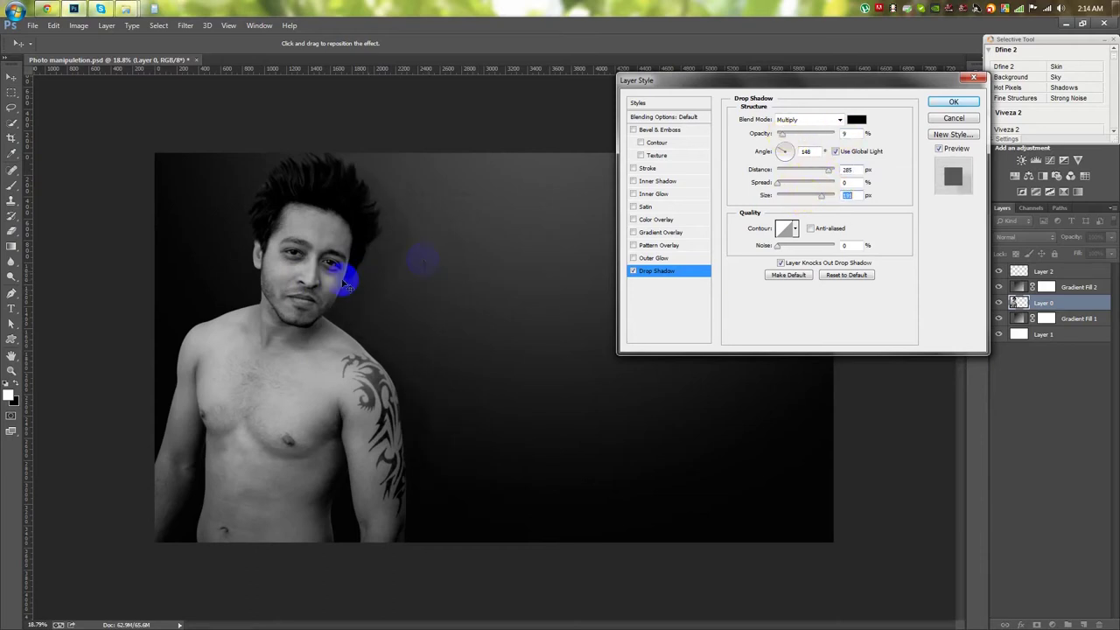
click(953, 102)
click(1106, 301)
click(1043, 271)
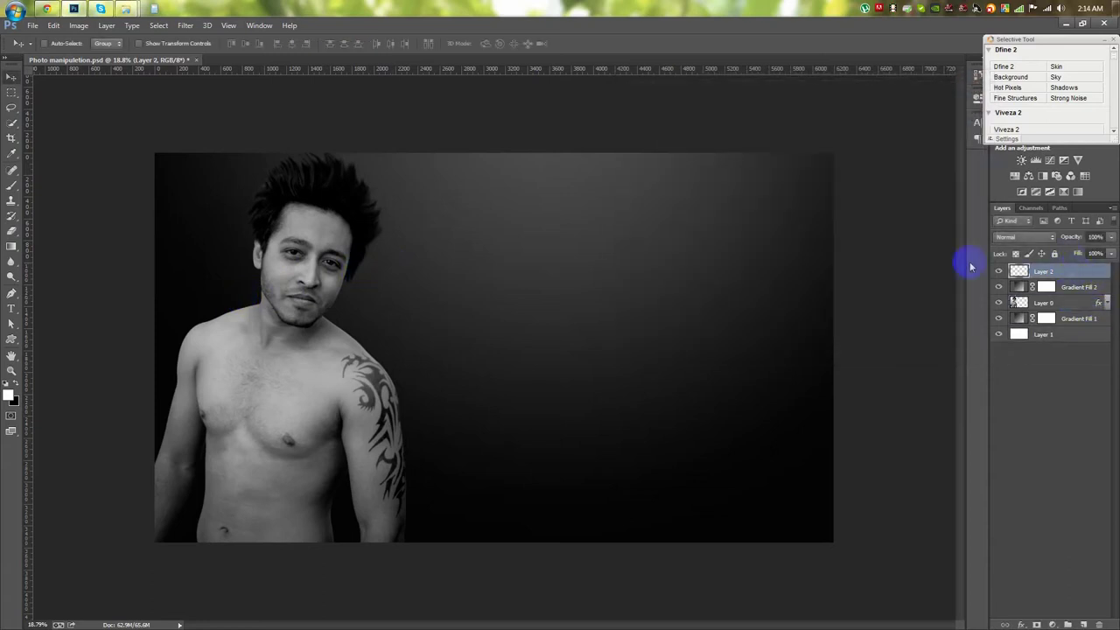
- Fill Layer 2 with a merged copy of the image using Apply Image
click(79, 26)
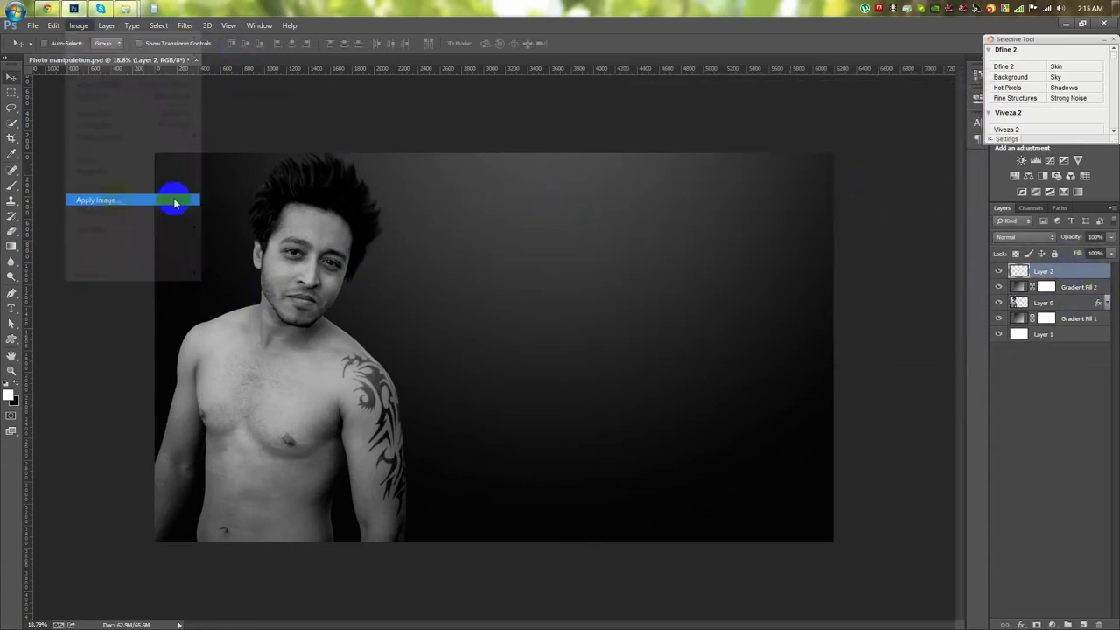
click(175, 197)
click(670, 175)
- In Camera Raw Filter, set Exposure -0.40, Whites -100, Blacks -68 and raise Shadows
click(186, 26)
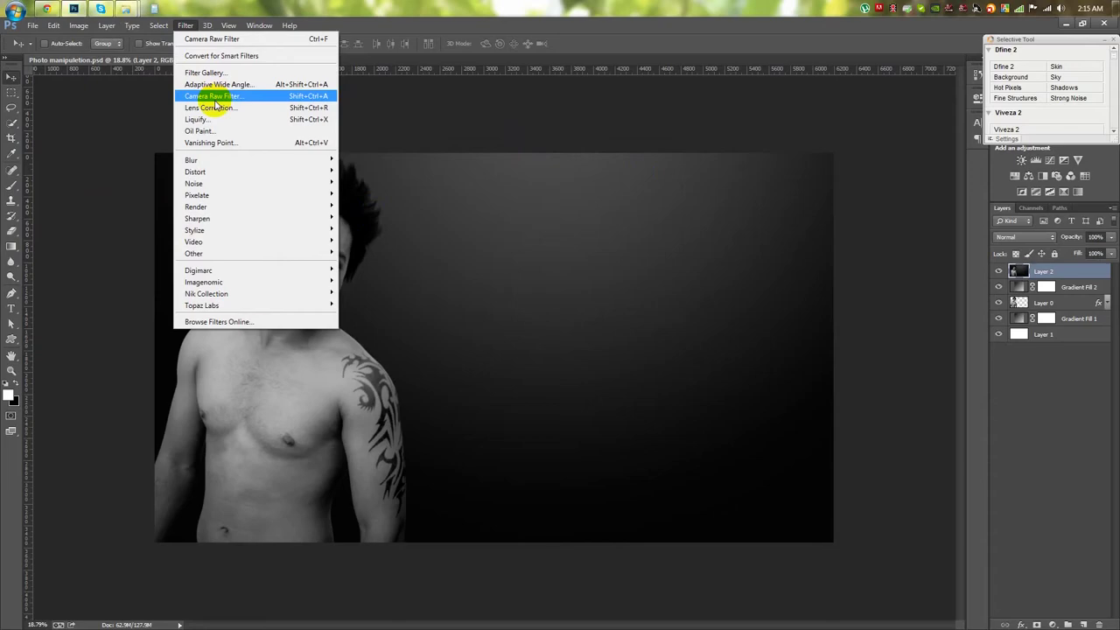
click(216, 101)
click(840, 211)
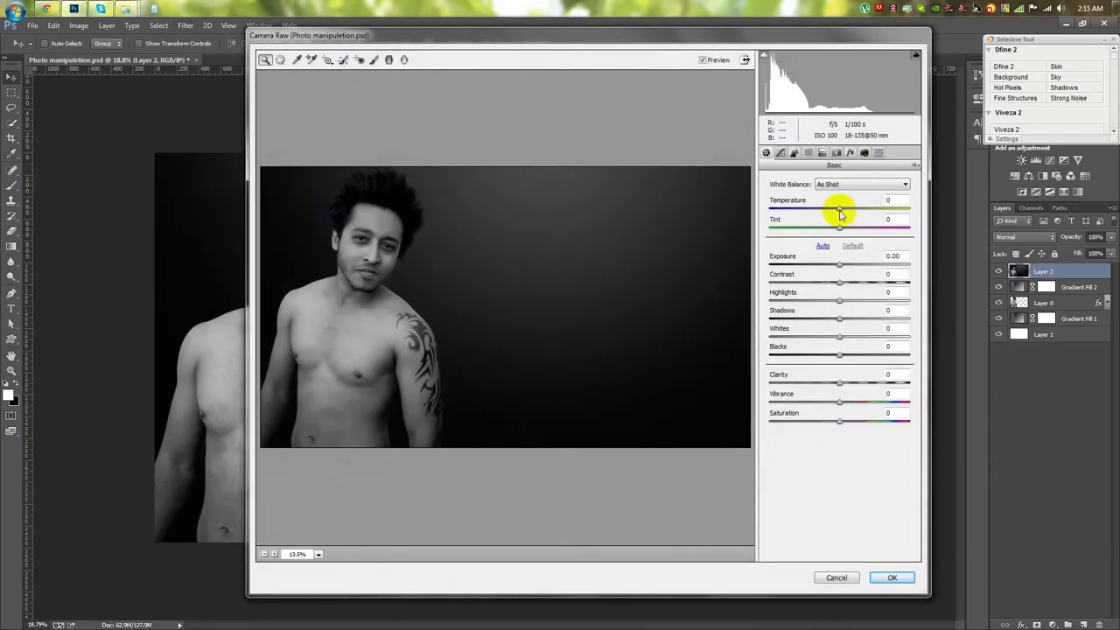
click(831, 265)
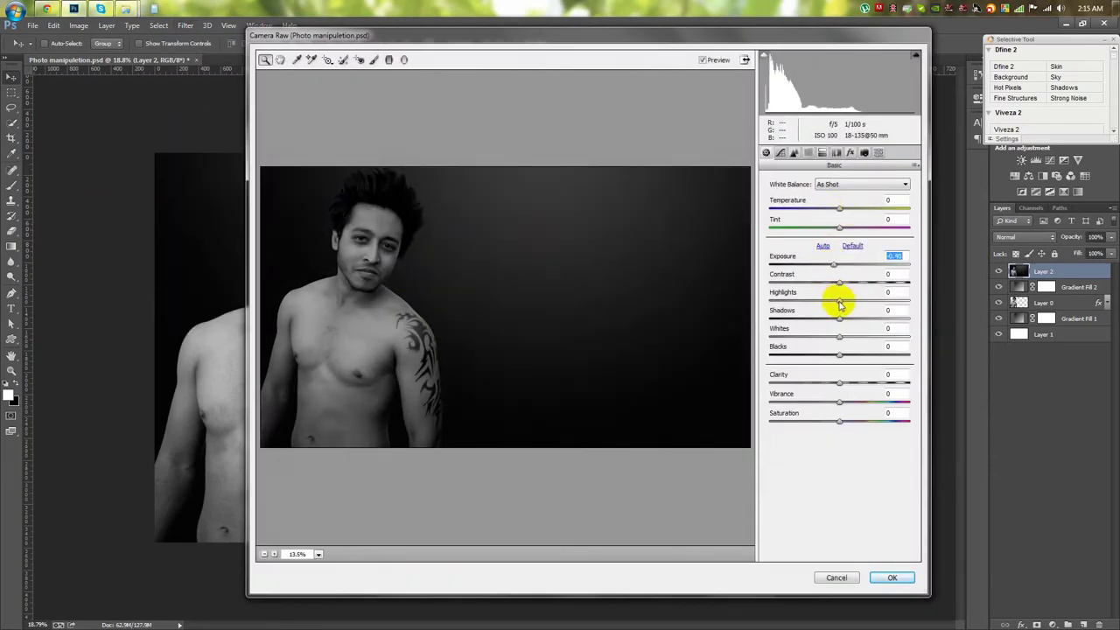
mouse_move(840, 336)
mouse_down()
mouse_move(780, 342)
mouse_move(798, 359)
mouse_move(785, 362)
mouse_up()
drag(839, 318, 806, 323)
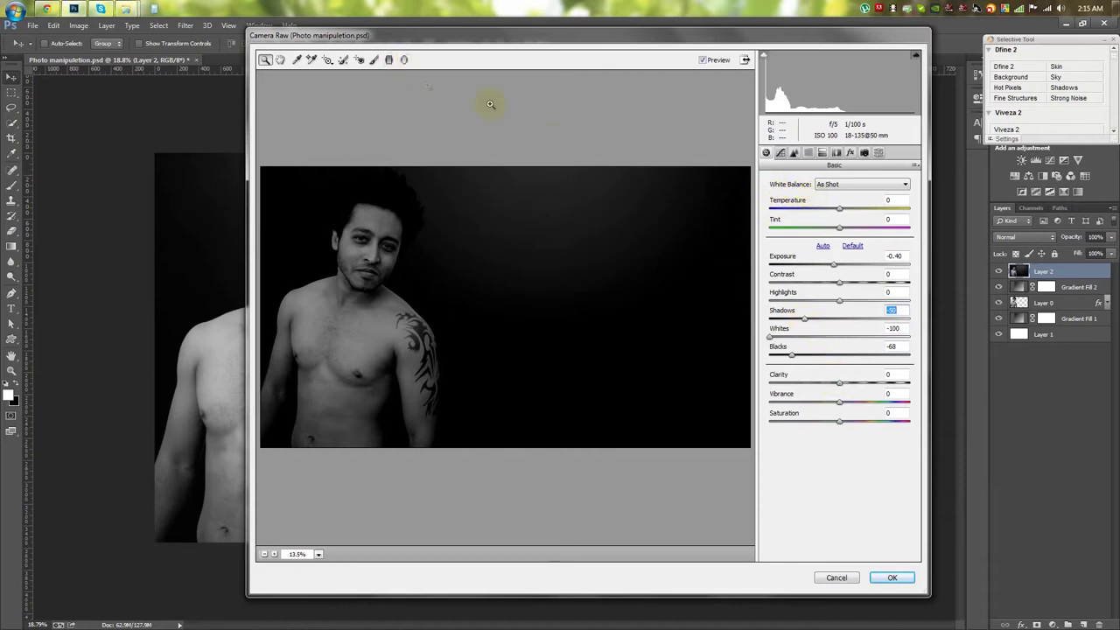
click(390, 61)
- Draw a Graduated Filter over the upper-right background with Exposure -1.80 and Clarity -78
drag(343, 395, 504, 150)
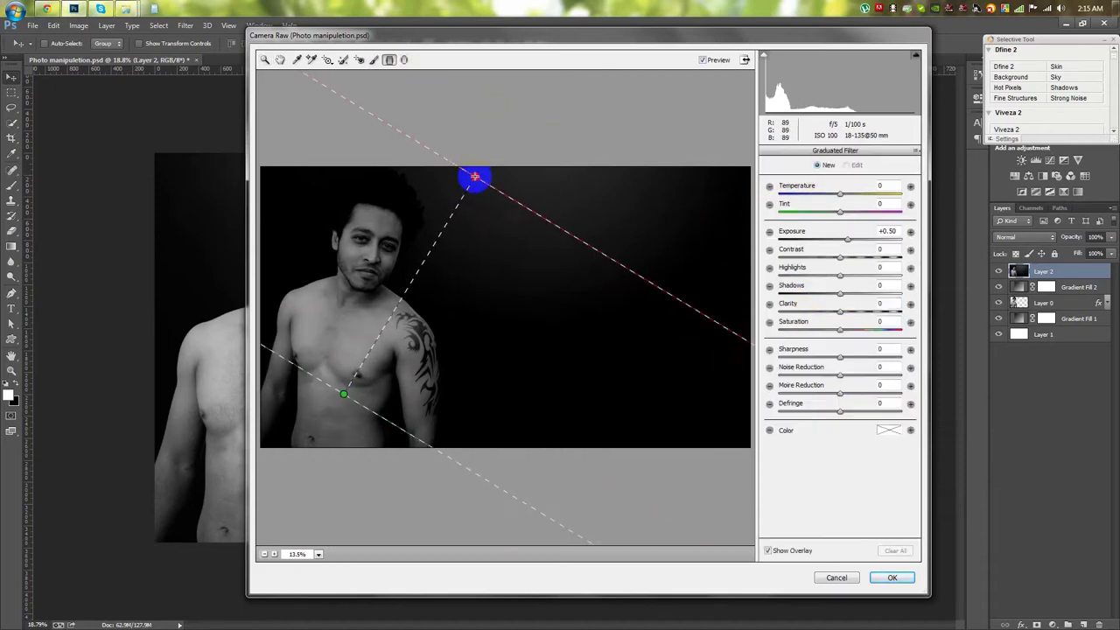
drag(845, 238, 812, 237)
drag(355, 401, 326, 414)
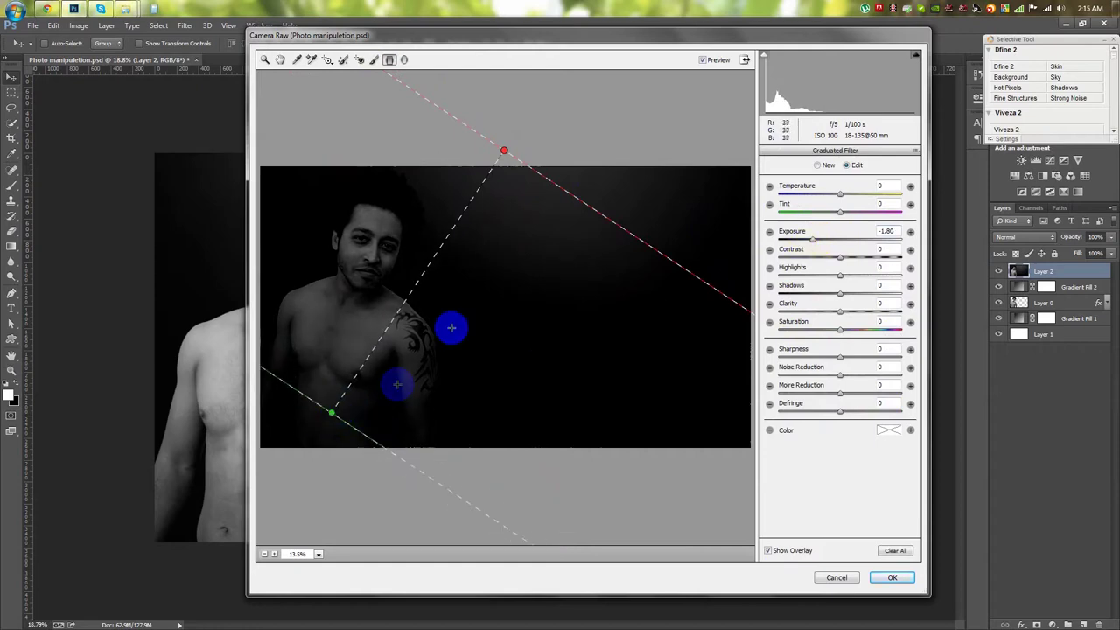
mouse_move(557, 185)
mouse_down()
mouse_move(592, 183)
mouse_move(590, 160)
mouse_move(589, 181)
mouse_up()
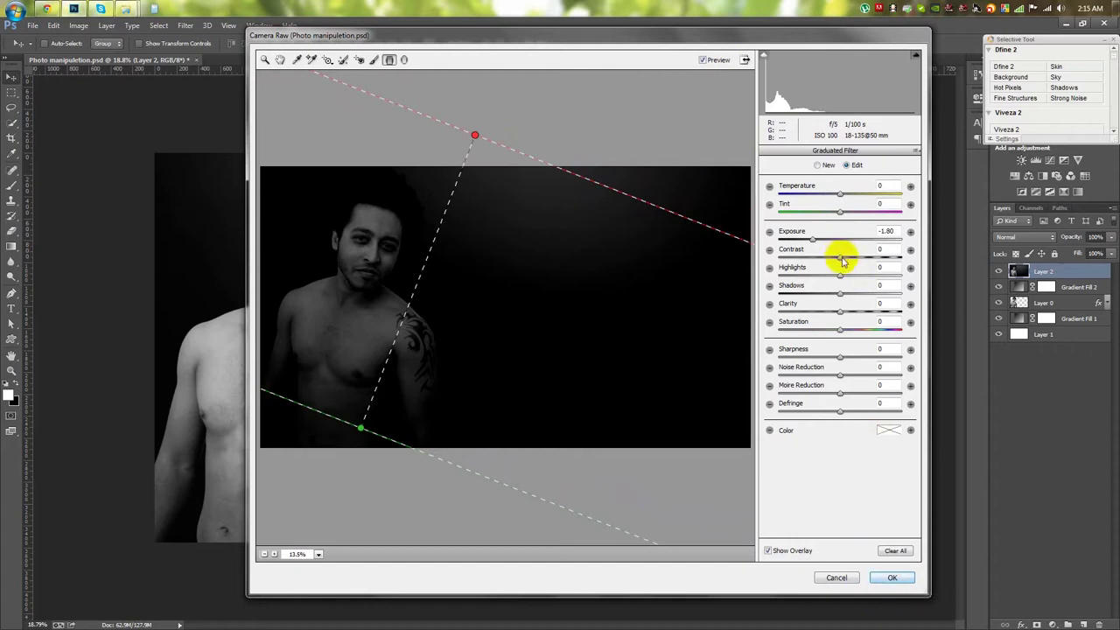
drag(800, 312, 790, 312)
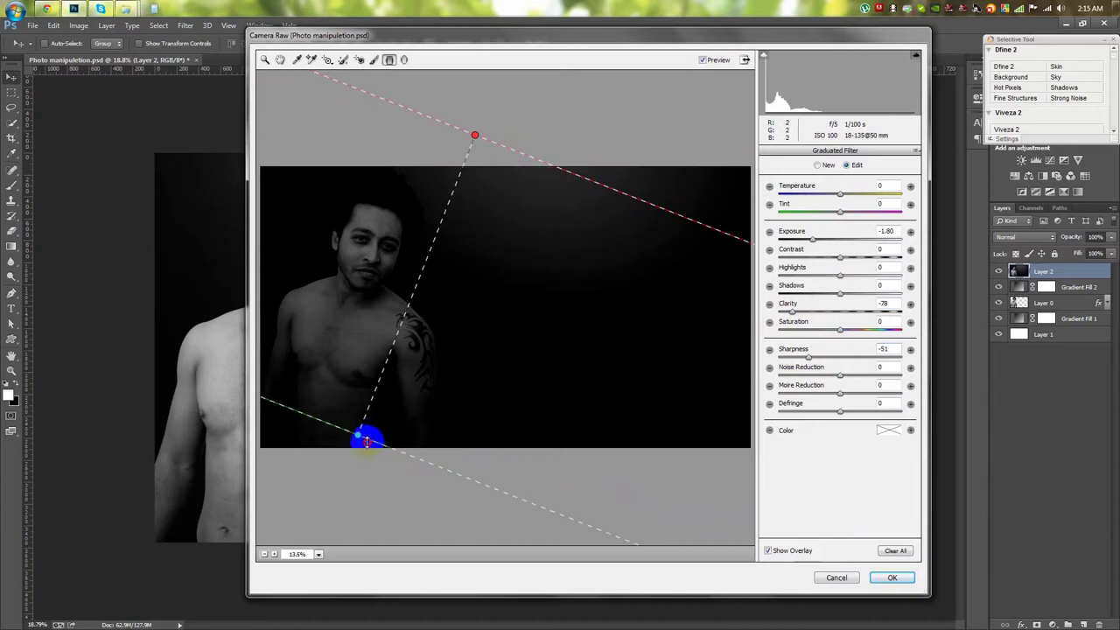
- Move and rotate the graduated fade toward the head, with Sharpness -51, and apply it
drag(389, 430, 388, 429)
drag(425, 277, 417, 289)
drag(429, 269, 415, 293)
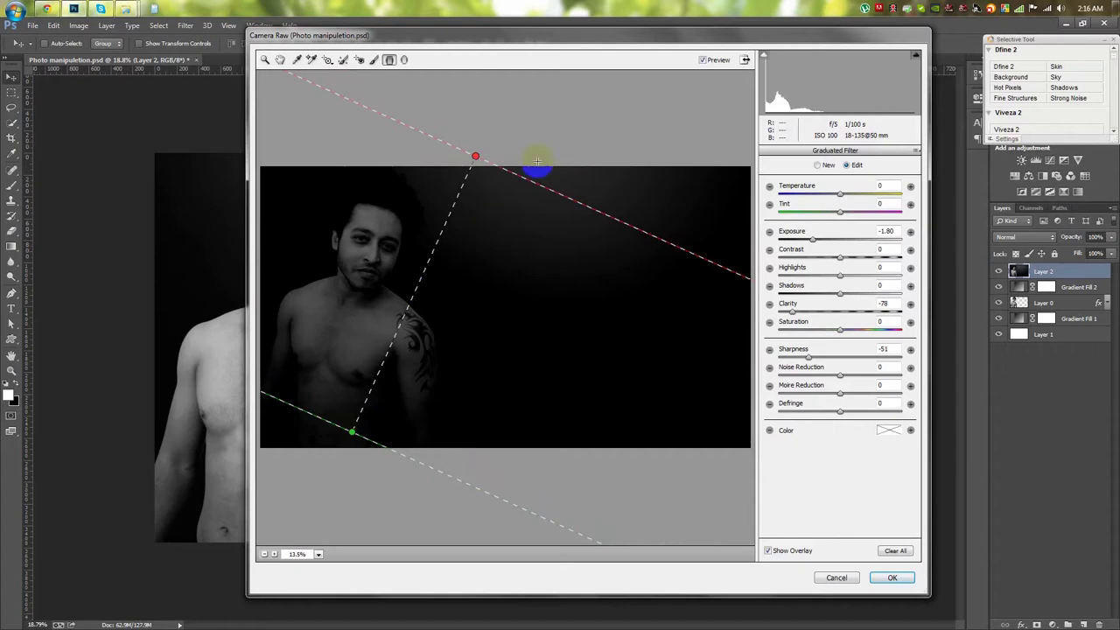
mouse_move(521, 180)
mouse_down()
mouse_move(500, 175)
mouse_move(423, 237)
mouse_move(487, 200)
mouse_up()
click(891, 577)
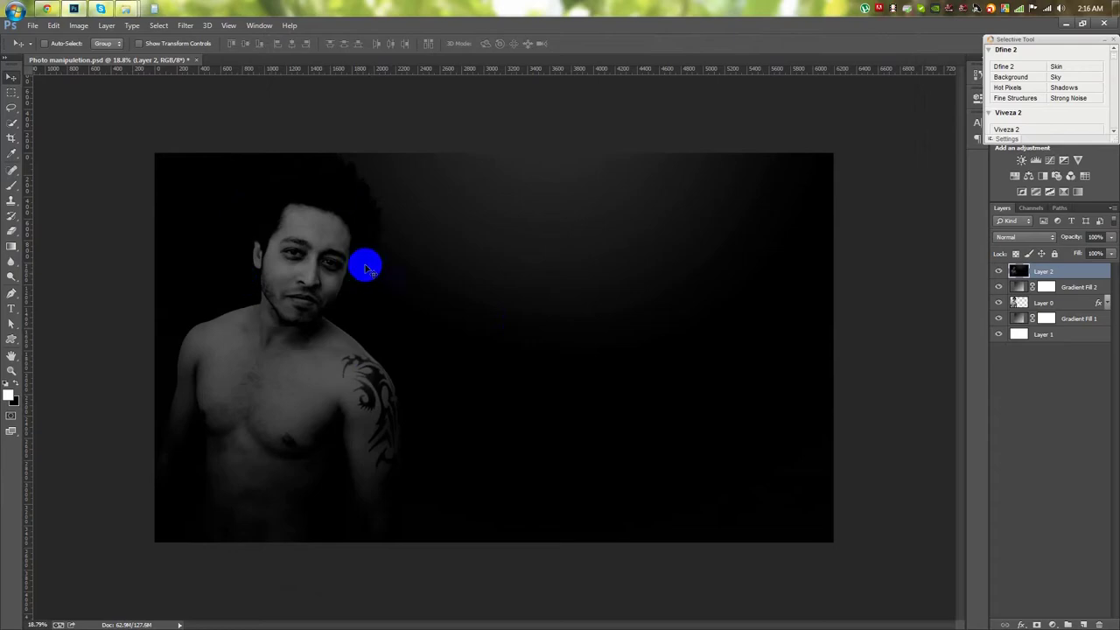
- Add a Camera Raw Radial Filter around the face and shoulder, darkening the outside, and apply it
scroll(280, 243, up, 3)
scroll(210, 240, down, 3)
scroll(219, 242, up, 1)
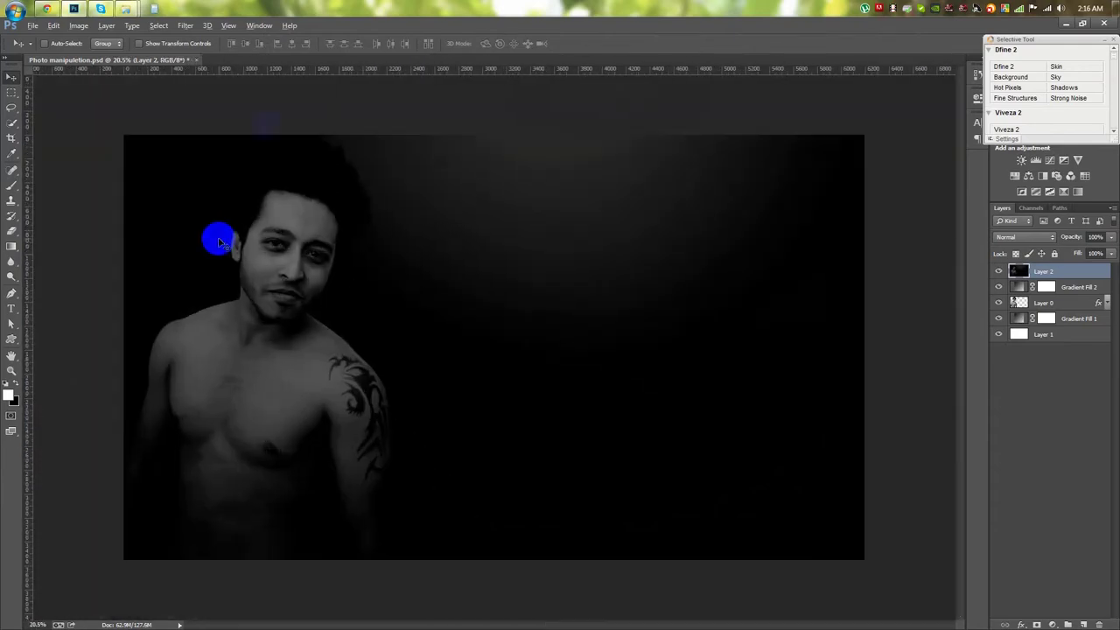
click(181, 25)
click(192, 100)
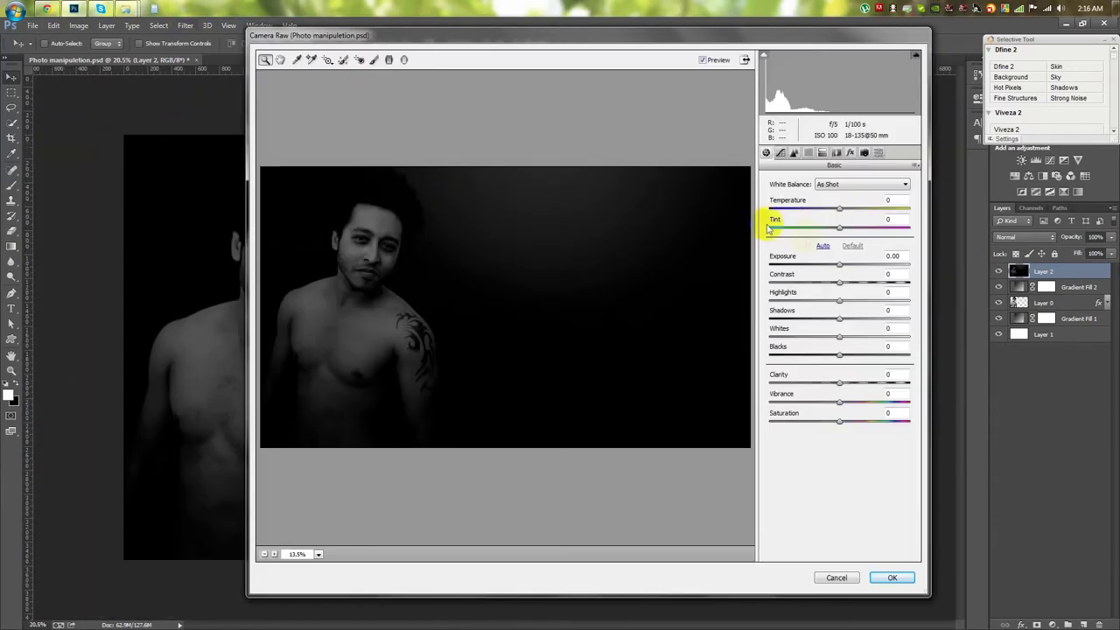
click(403, 60)
mouse_move(356, 240)
mouse_down()
mouse_move(484, 331)
mouse_move(421, 302)
mouse_up()
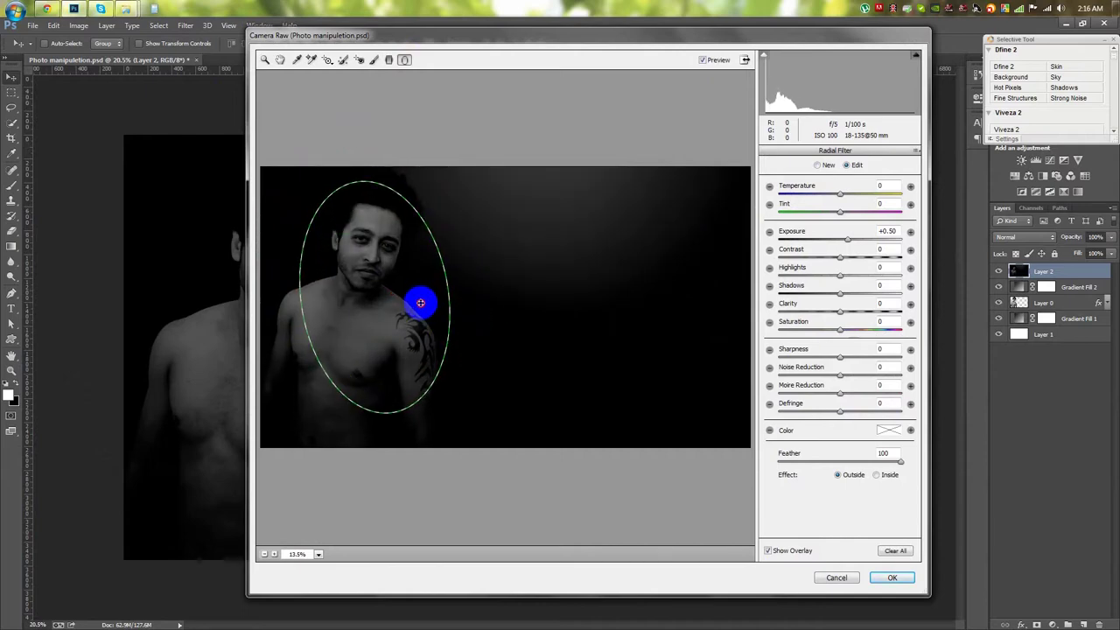
drag(848, 243, 833, 243)
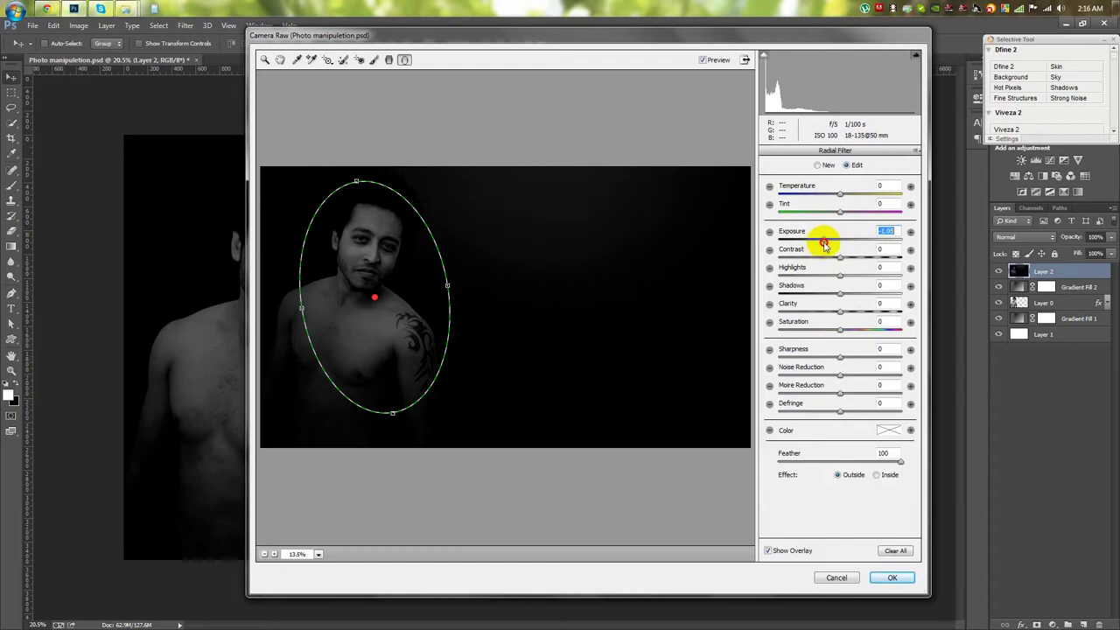
click(892, 578)
scroll(362, 312, up, 3)
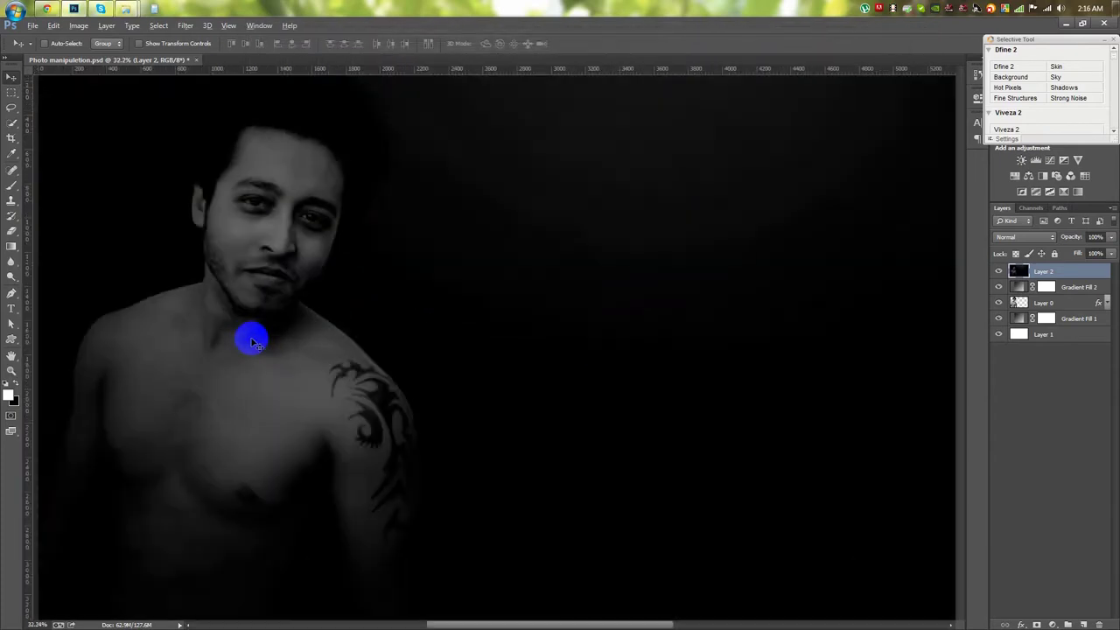
- Zoom in on the shoulder tattoo and set the Pen tool to Shape mode
scroll(298, 211, down, 2)
scroll(400, 362, down, 2)
scroll(257, 274, up, 1)
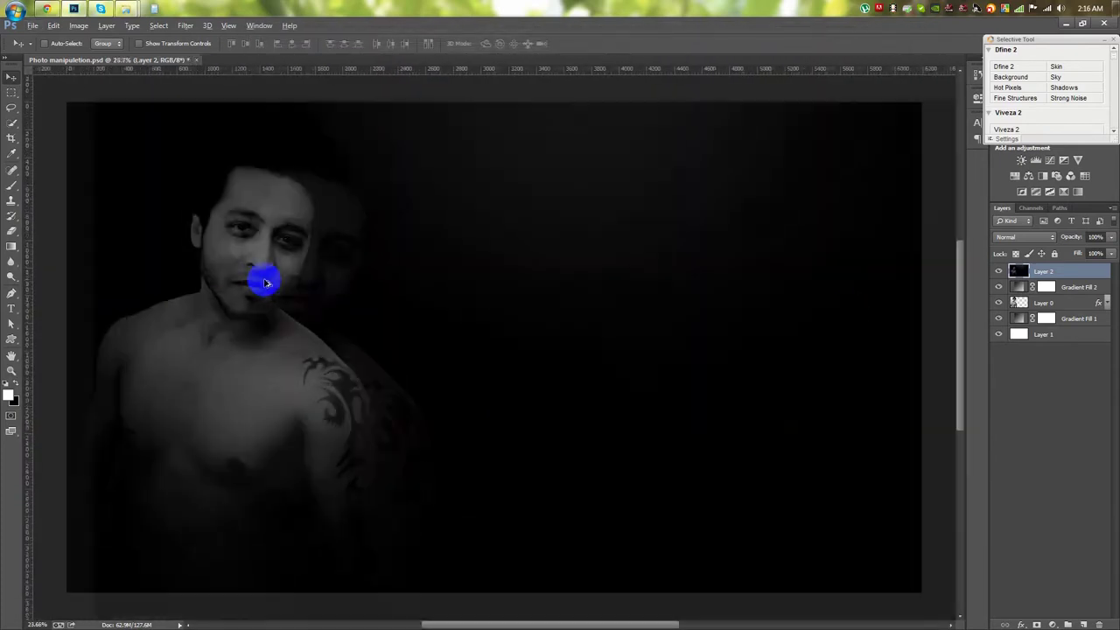
scroll(317, 400, up, 3)
scroll(305, 394, up, 1)
scroll(370, 405, up, 2)
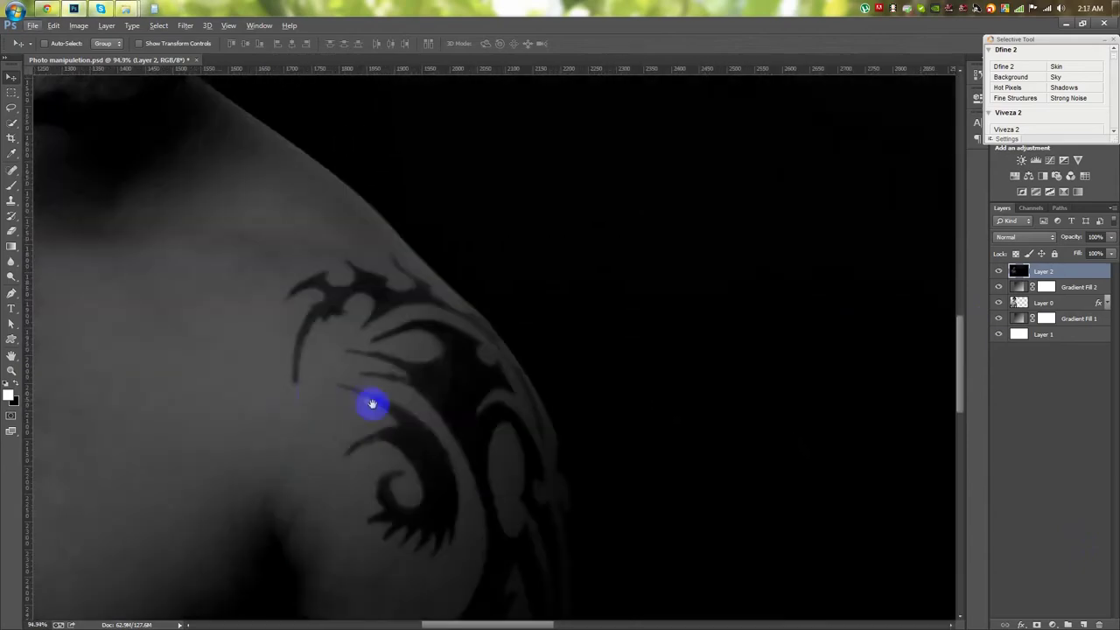
scroll(403, 385, down, 2)
scroll(400, 354, down, 1)
scroll(367, 297, up, 1)
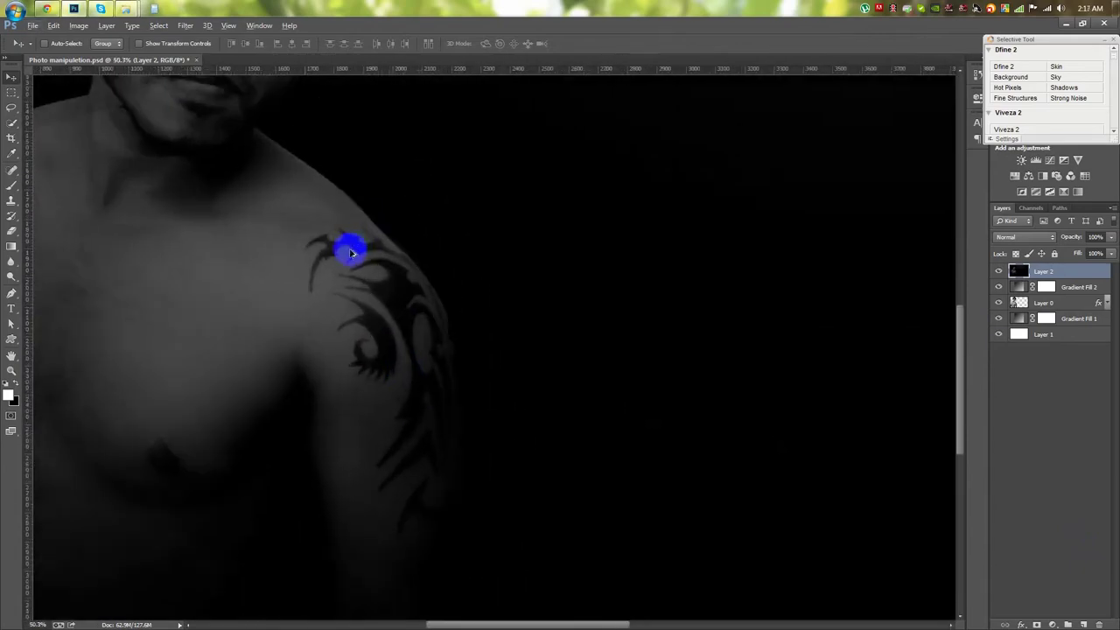
scroll(348, 254, down, 1)
scroll(348, 256, up, 2)
scroll(337, 252, up, 1)
key(p)
scroll(291, 330, up, 1)
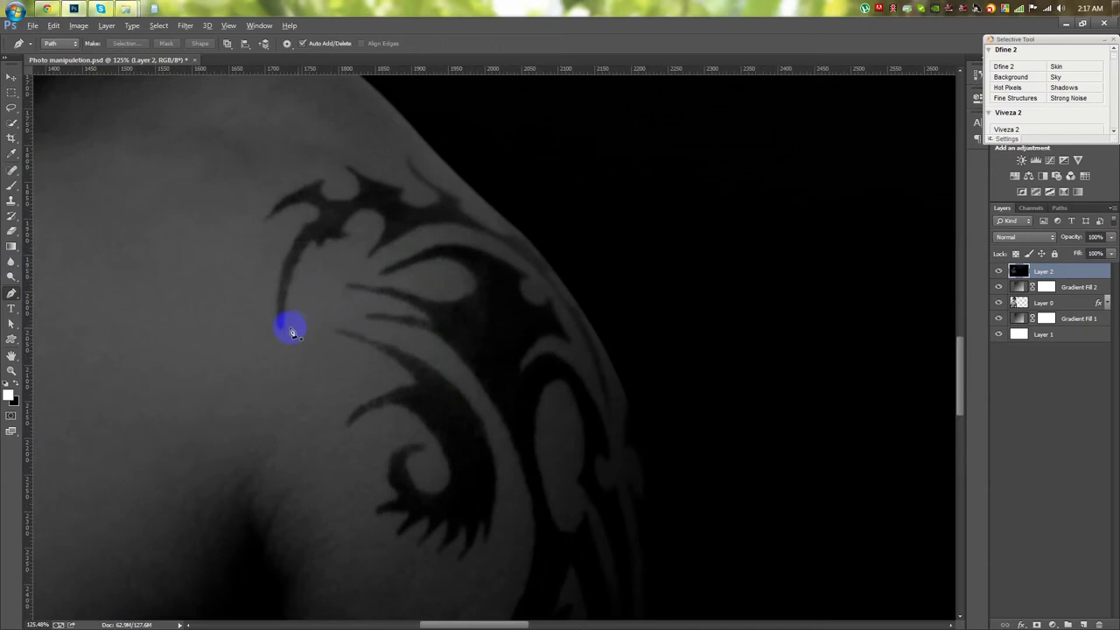
click(58, 54)
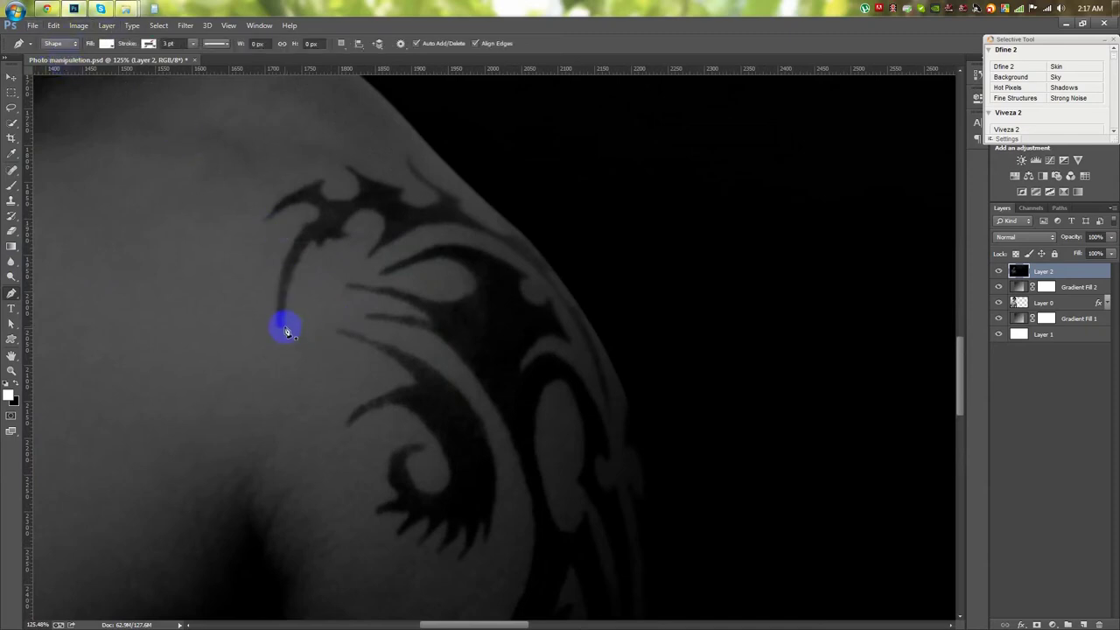
- Trace the tattoo's top arc as Shape 1 and lower its layer Fill to 0%
click(285, 328)
drag(347, 226, 470, 223)
drag(547, 280, 588, 334)
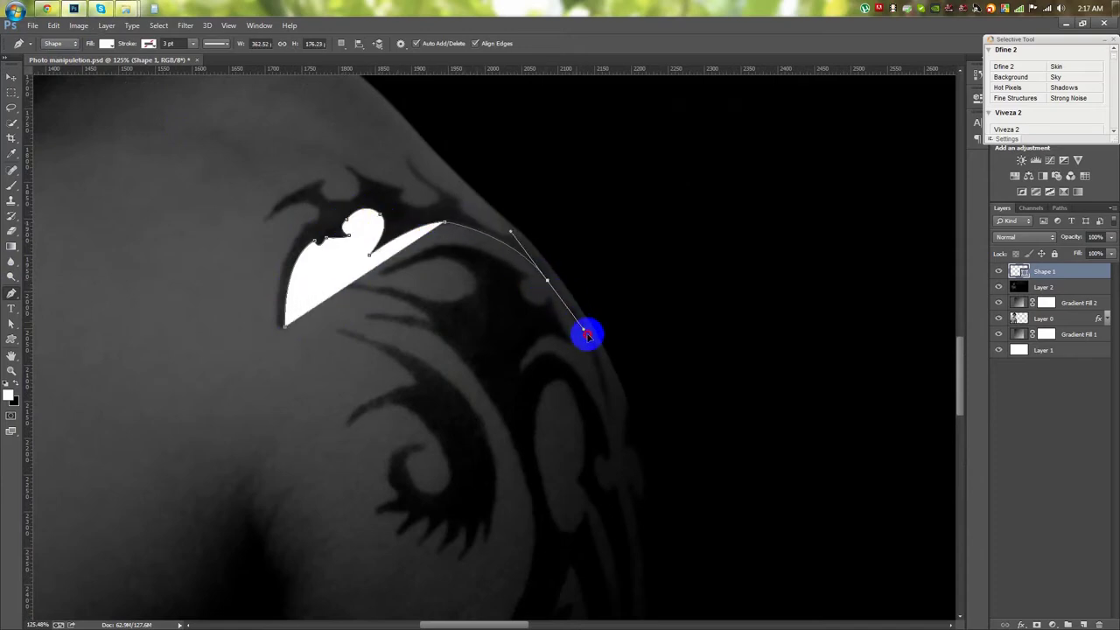
drag(612, 417, 623, 518)
mouse_move(1078, 253)
mouse_down()
mouse_move(568, 304)
mouse_move(517, 230)
mouse_move(534, 257)
mouse_move(495, 237)
mouse_up()
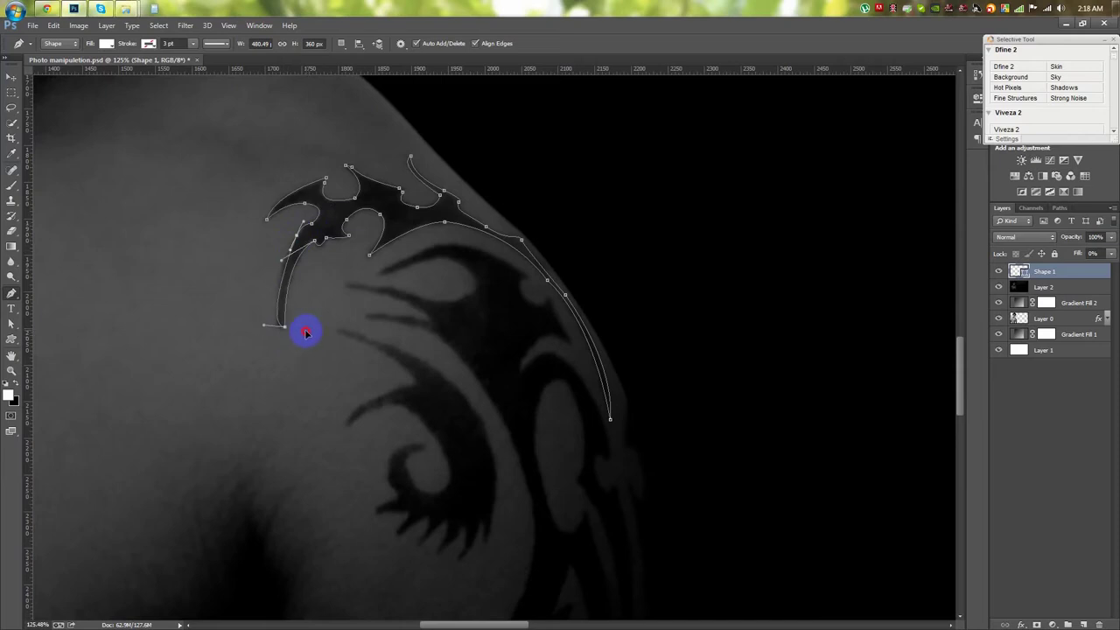
scroll(282, 256, down, 1)
key(shift+0)
- Restore Shape 1's fill and begin tracing the inner curl as Shape 2
mouse_move(511, 325)
mouse_down()
mouse_move(399, 300)
mouse_move(393, 334)
mouse_up()
click(311, 254)
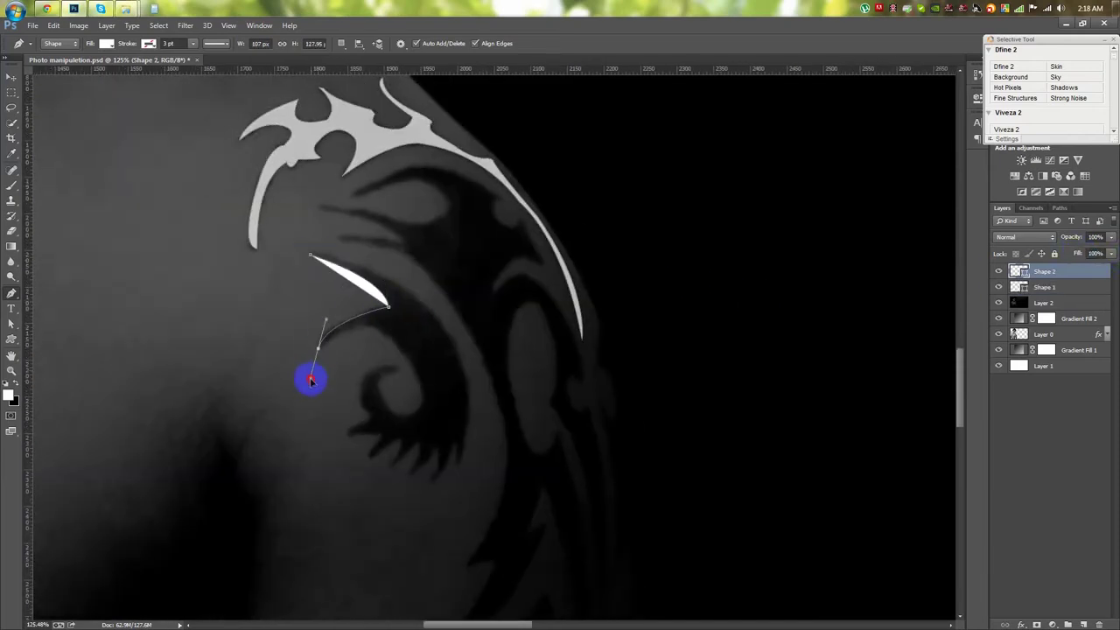
drag(311, 379, 312, 380)
click(375, 329)
drag(418, 407, 403, 452)
drag(385, 404, 371, 381)
key(shift+0)
key(shift+0)
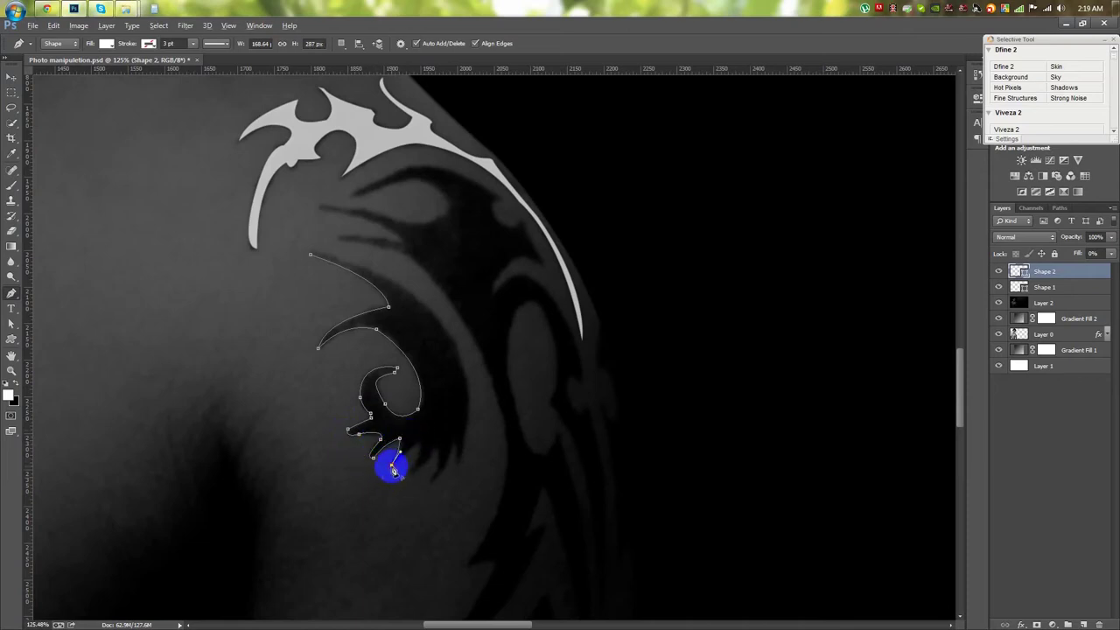
- Trace the curl's spiral and teeth, close Shape 2 and raise its fill to 100%
mouse_move(391, 463)
mouse_down()
mouse_move(414, 477)
mouse_move(436, 456)
mouse_move(456, 464)
mouse_up()
drag(469, 395, 469, 356)
drag(386, 280, 343, 257)
key(ctrl+minus)
drag(1076, 253, 1099, 253)
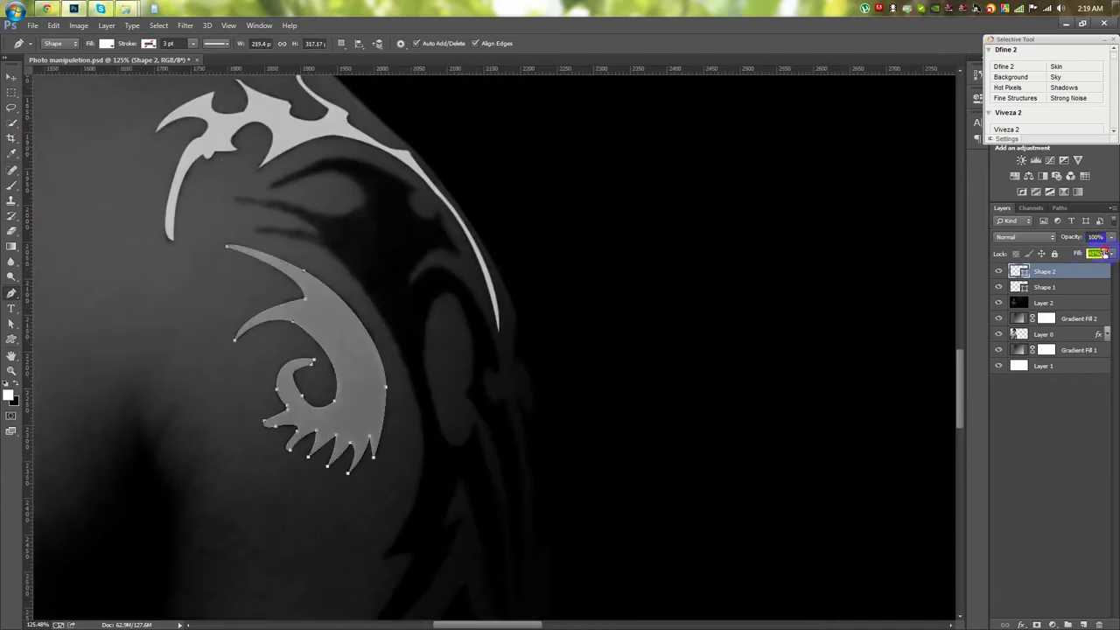
scroll(260, 253, down, 2)
scroll(260, 254, up, 3)
click(285, 315)
- Start Shape 3 with its first anchors along the next tattoo section
click(375, 332)
click(438, 373)
click(487, 525)
scroll(488, 545, down, 3)
- Trace Shape 3 along the long spikes, with its fill lowered to see the tattoo
drag(479, 423, 408, 523)
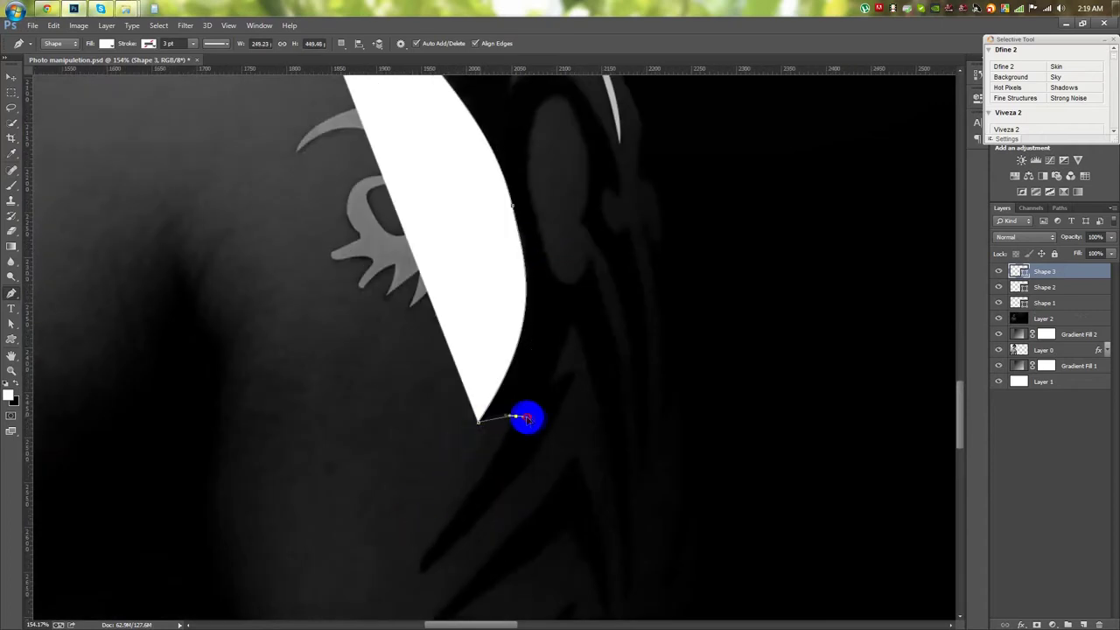
scroll(534, 385, down, 3)
mouse_move(488, 429)
mouse_down()
mouse_move(454, 481)
mouse_move(490, 450)
mouse_up()
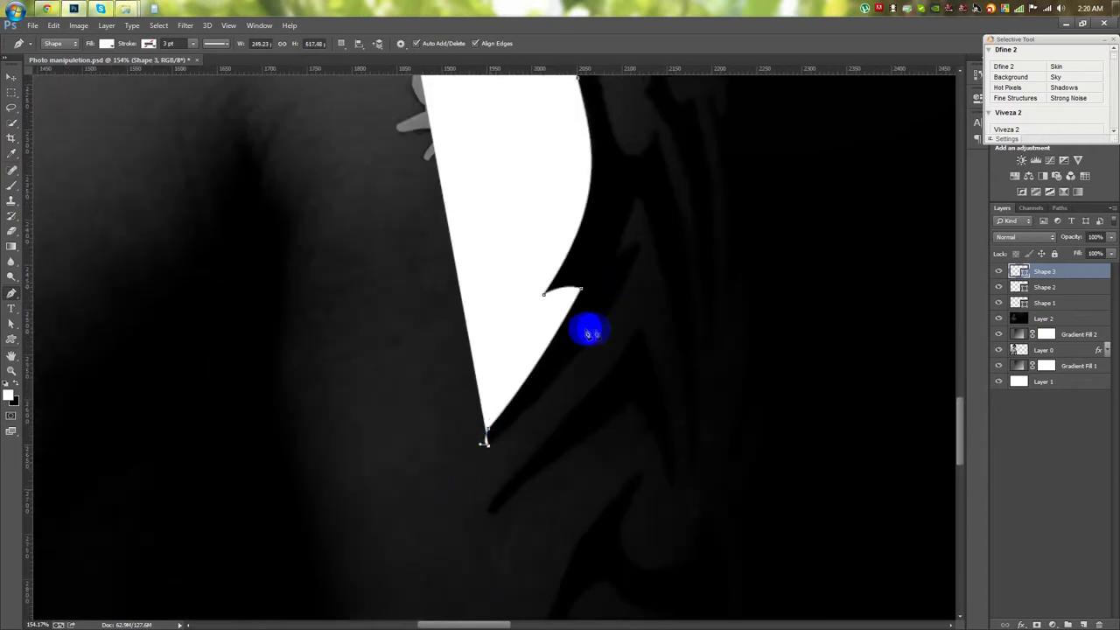
drag(638, 245, 640, 255)
drag(1085, 258, 1062, 250)
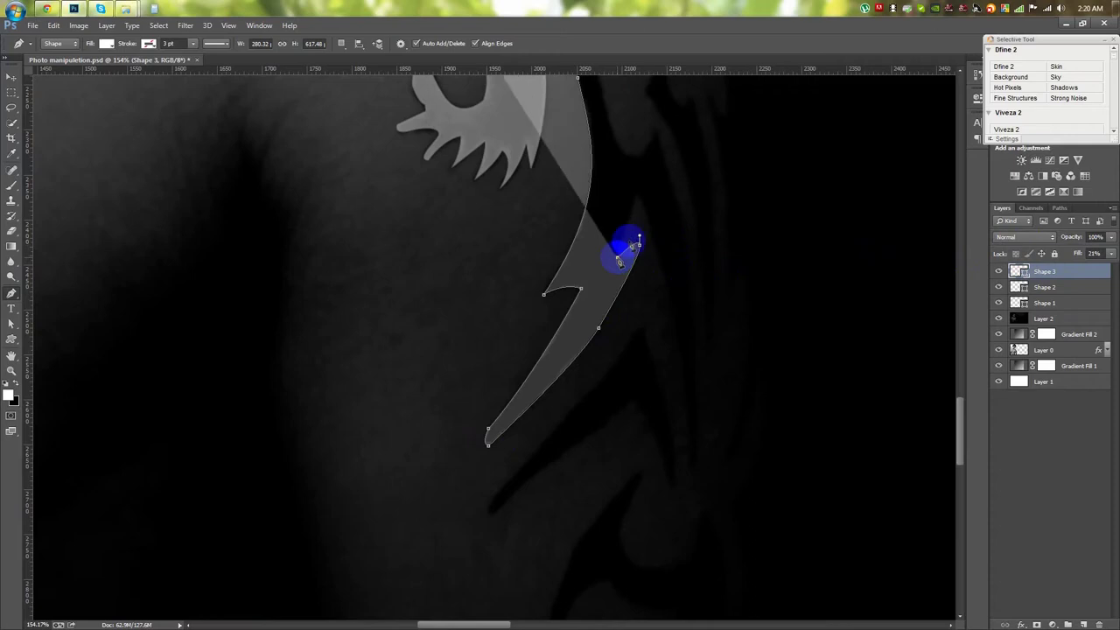
click(617, 257)
click(635, 198)
click(691, 473)
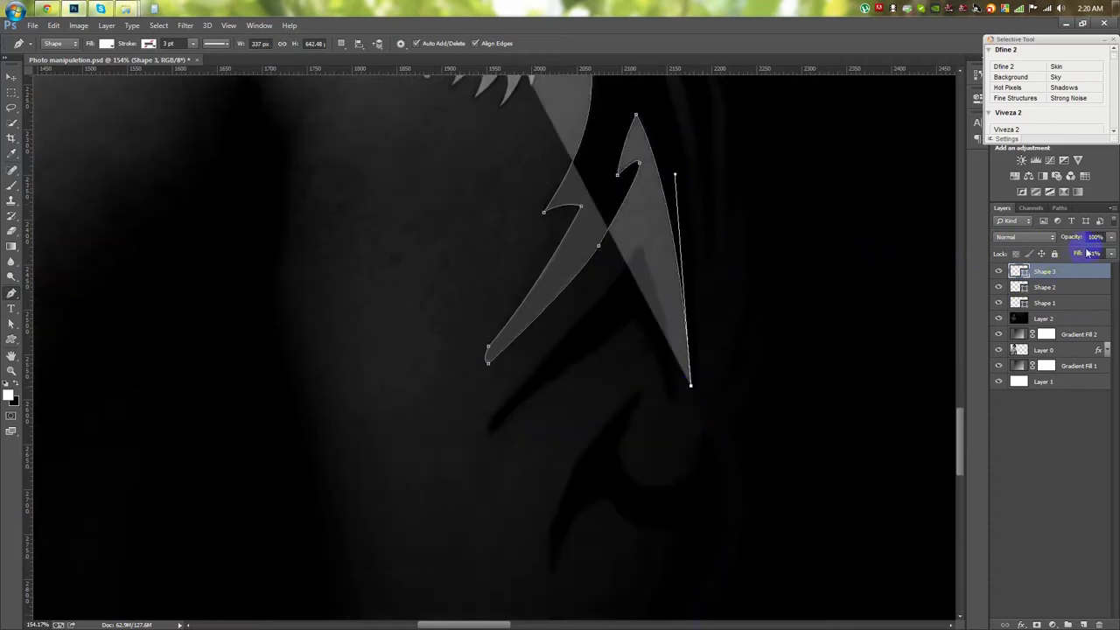
drag(1088, 252, 1064, 254)
drag(544, 271, 552, 465)
- Trace Shape 3 around the oval, outer spike edge and upper-left loop, then close it
drag(516, 168, 454, 111)
click(493, 334)
drag(456, 256, 444, 200)
drag(488, 149, 522, 153)
click(505, 274)
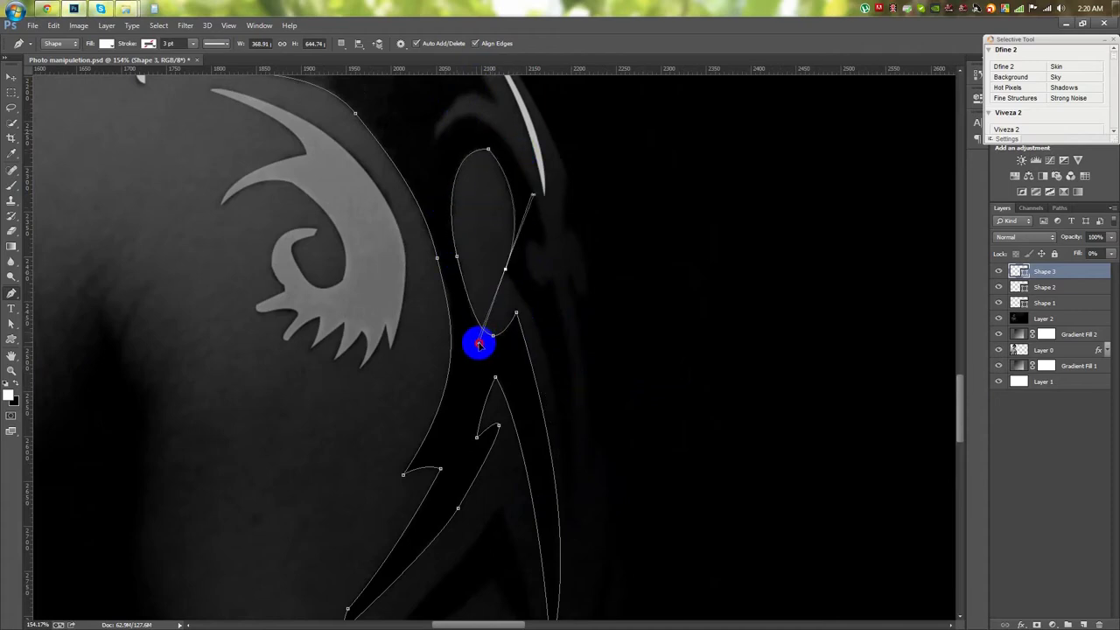
drag(557, 396, 569, 489)
mouse_move(557, 385)
mouse_down()
mouse_move(532, 62)
mouse_move(551, 285)
mouse_up()
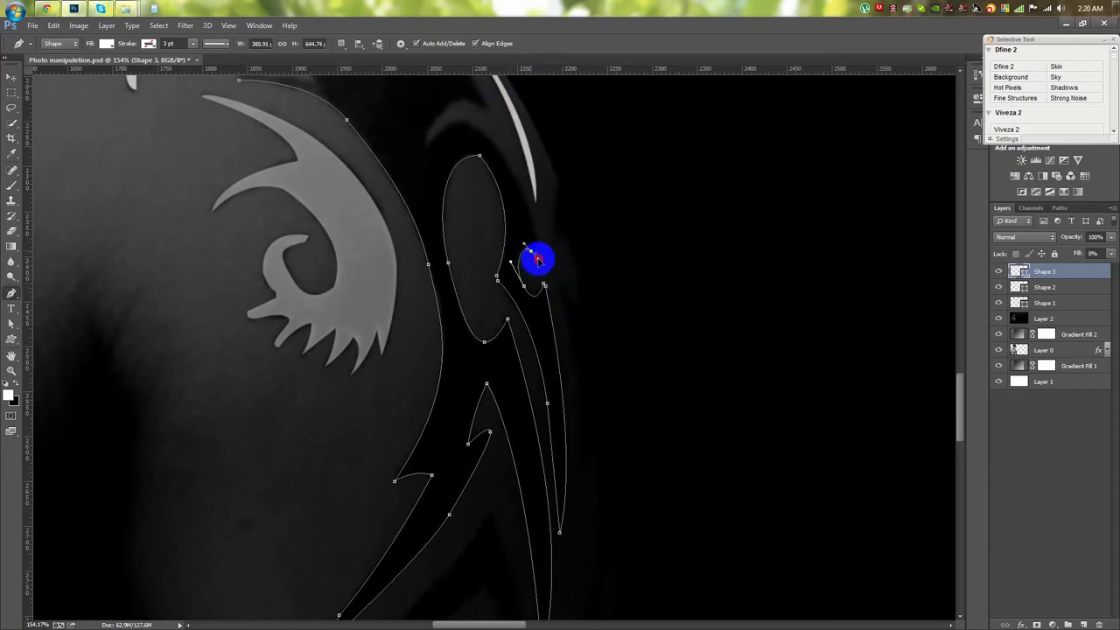
drag(440, 131, 461, 187)
drag(472, 306, 484, 465)
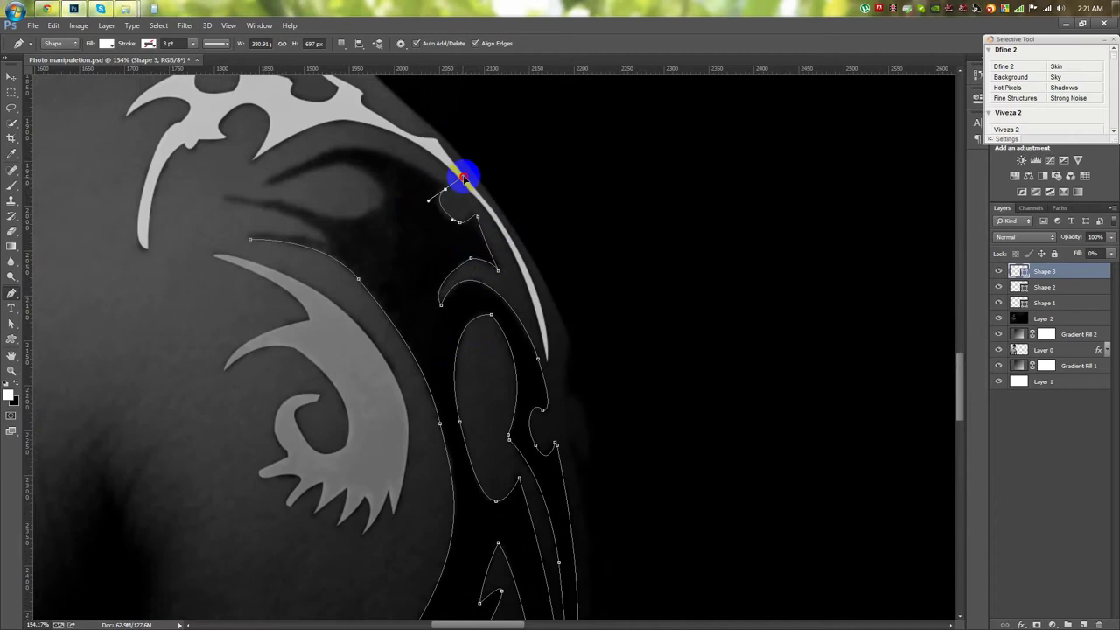
drag(345, 153, 274, 147)
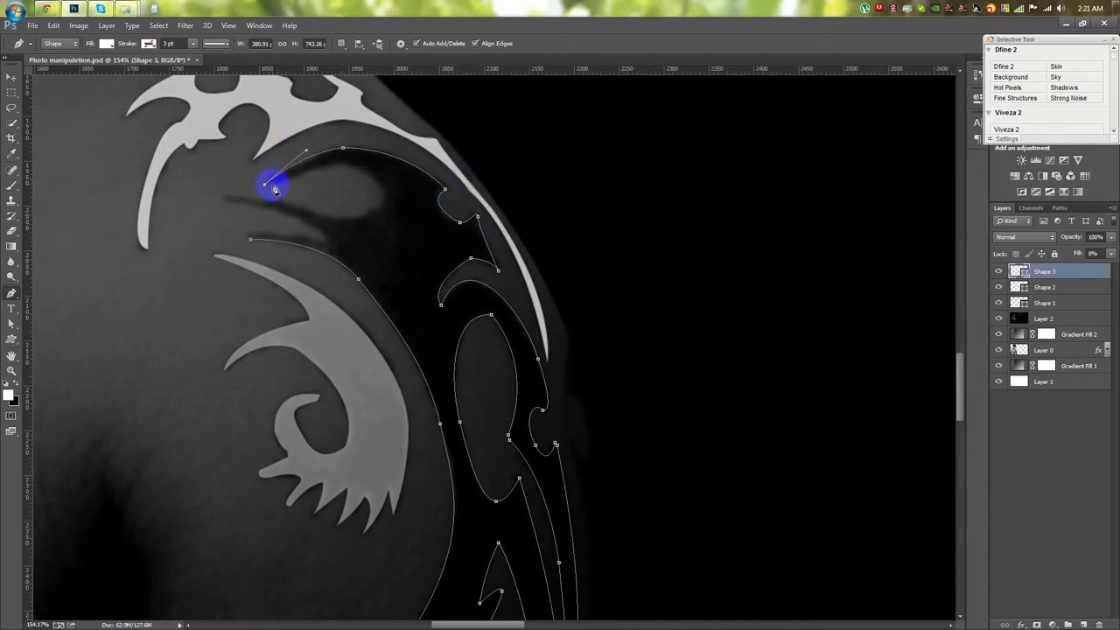
drag(367, 212, 336, 223)
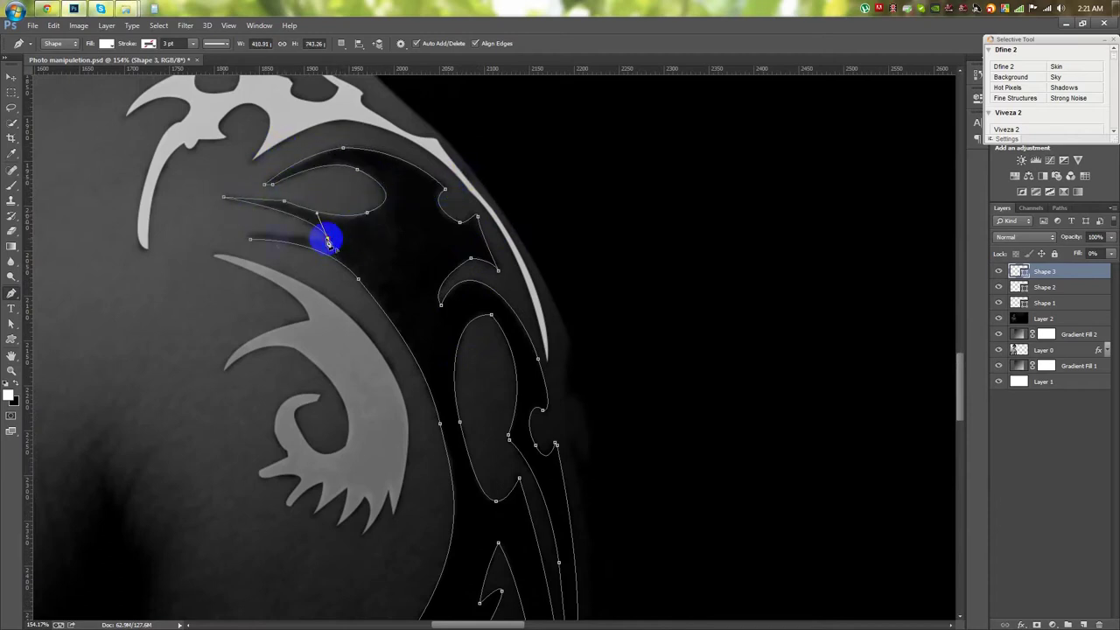
click(268, 260)
key(ctrl+0)
- Set Shape 3's fill to 100% and merge Shapes 1–3 into one layer with Ctrl+E
drag(1077, 253, 1104, 253)
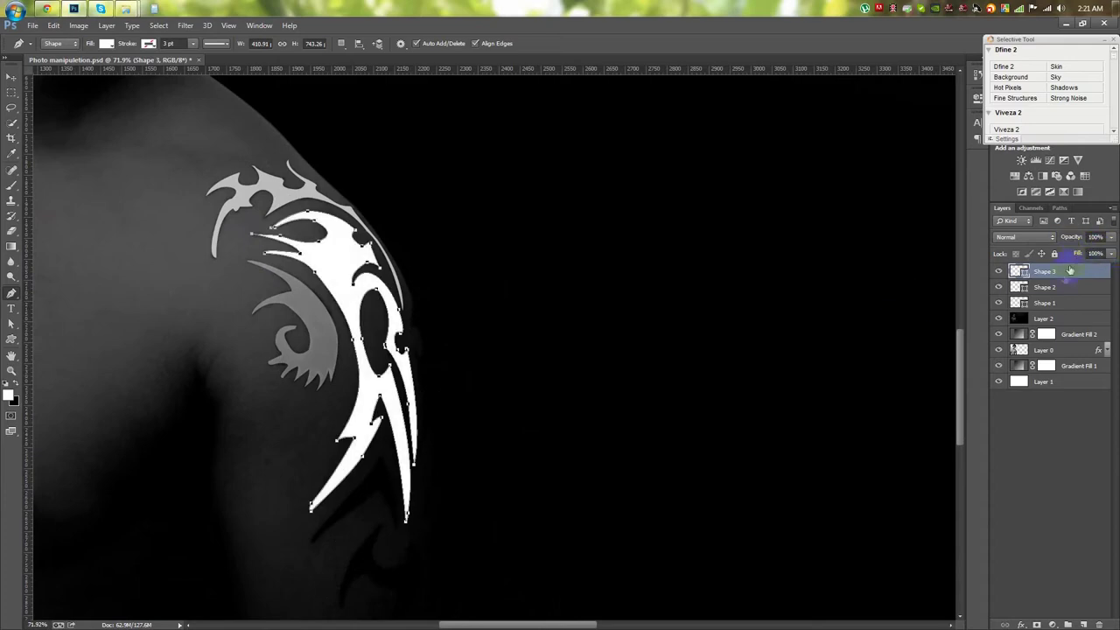
click(1045, 287)
shift+click(1060, 303)
shift+click(1063, 271)
key(ctrl+e)
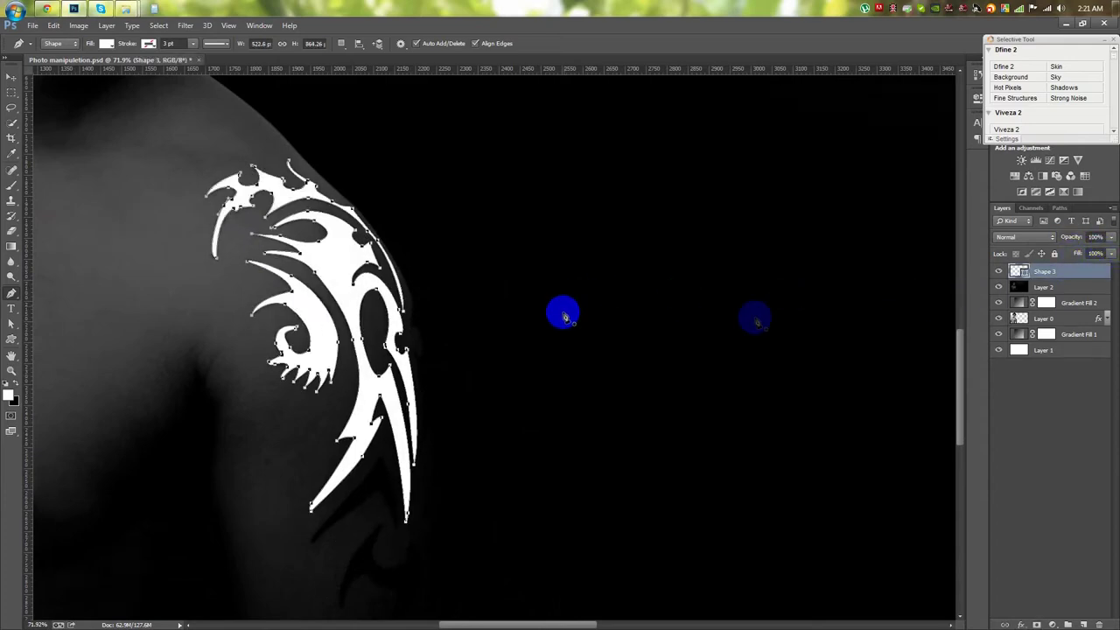
double_click(1015, 272)
- Set the shape fill to black and begin tracing Shape 4 down the tattoo's lower piece
click(837, 125)
key(ctrl+plus)
mouse_move(524, 455)
mouse_down()
mouse_move(618, 413)
mouse_move(592, 571)
mouse_up()
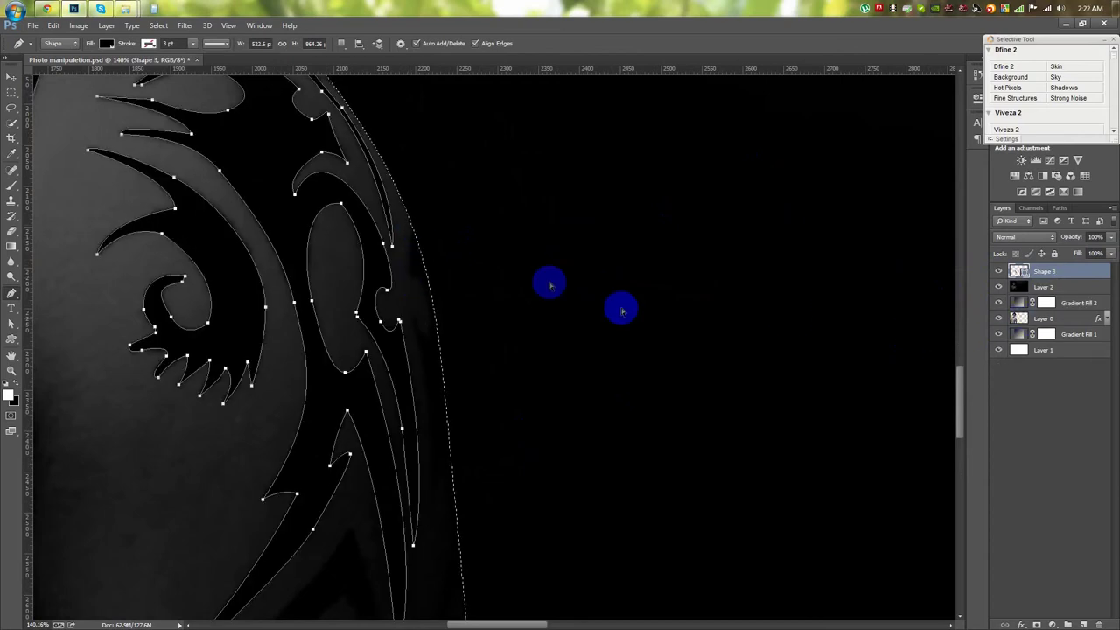
click(413, 226)
drag(430, 333, 425, 384)
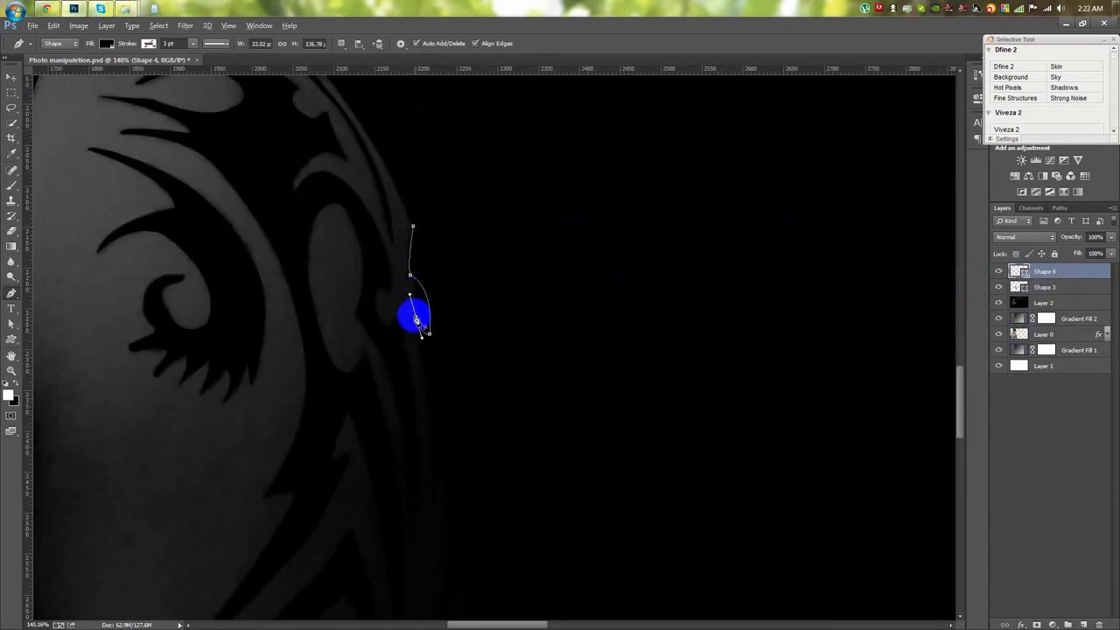
scroll(437, 386, down, 1)
click(428, 417)
scroll(443, 447, down, 2)
click(412, 377)
scroll(410, 395, down, 1)
drag(407, 499, 379, 581)
scroll(455, 451, down, 3)
click(388, 450)
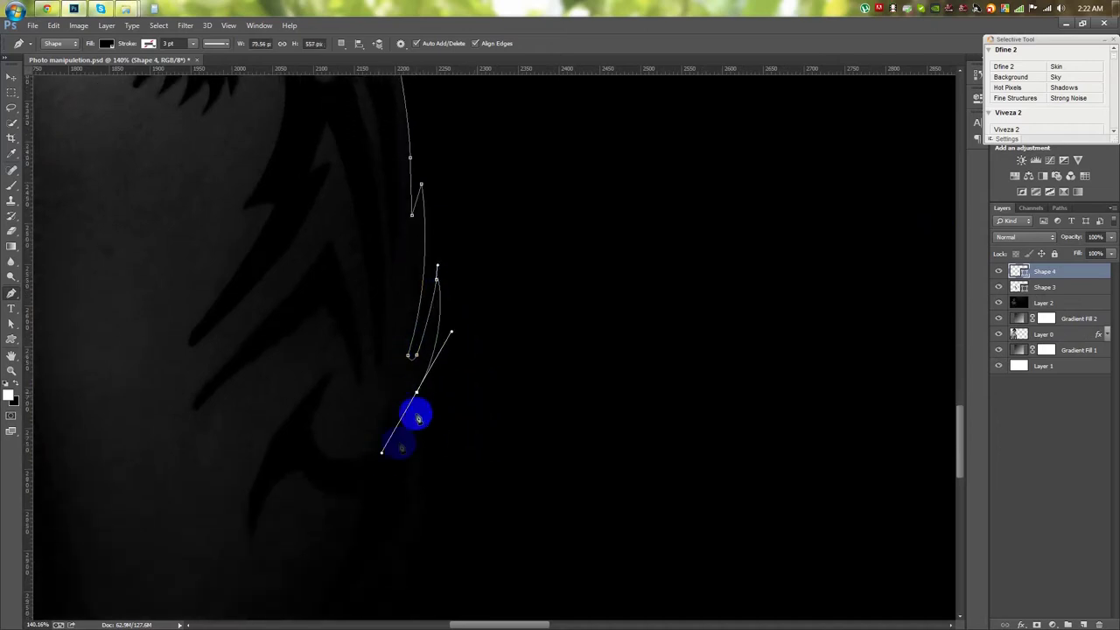
- Finish the Shape 4 outline and close it at its starting point
scroll(465, 408, down, 3)
scroll(452, 437, down, 1)
drag(423, 367, 380, 425)
scroll(367, 402, down, 1)
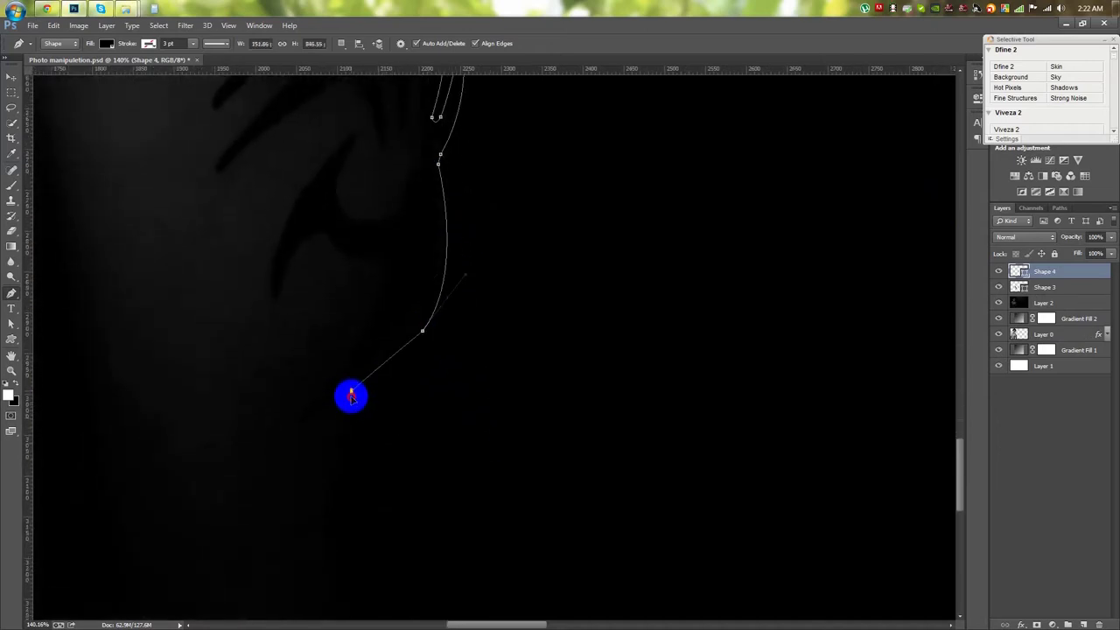
drag(351, 389, 347, 402)
scroll(330, 512, down, 1)
scroll(331, 511, down, 2)
scroll(370, 530, down, 2)
scroll(432, 387, up, 2)
click(436, 530)
click(391, 217)
scroll(420, 516, up, 3)
scroll(394, 350, down, 1)
- Trace the U-curved tattoo piece as closed Shape 5
click(398, 251)
mouse_move(377, 306)
mouse_down()
mouse_move(379, 322)
mouse_move(445, 289)
mouse_up()
click(448, 285)
drag(464, 357, 455, 387)
drag(353, 516, 285, 560)
drag(357, 491, 380, 465)
click(422, 366)
mouse_move(367, 341)
mouse_down()
mouse_move(383, 371)
mouse_move(320, 400)
mouse_up()
drag(339, 311, 350, 292)
click(398, 251)
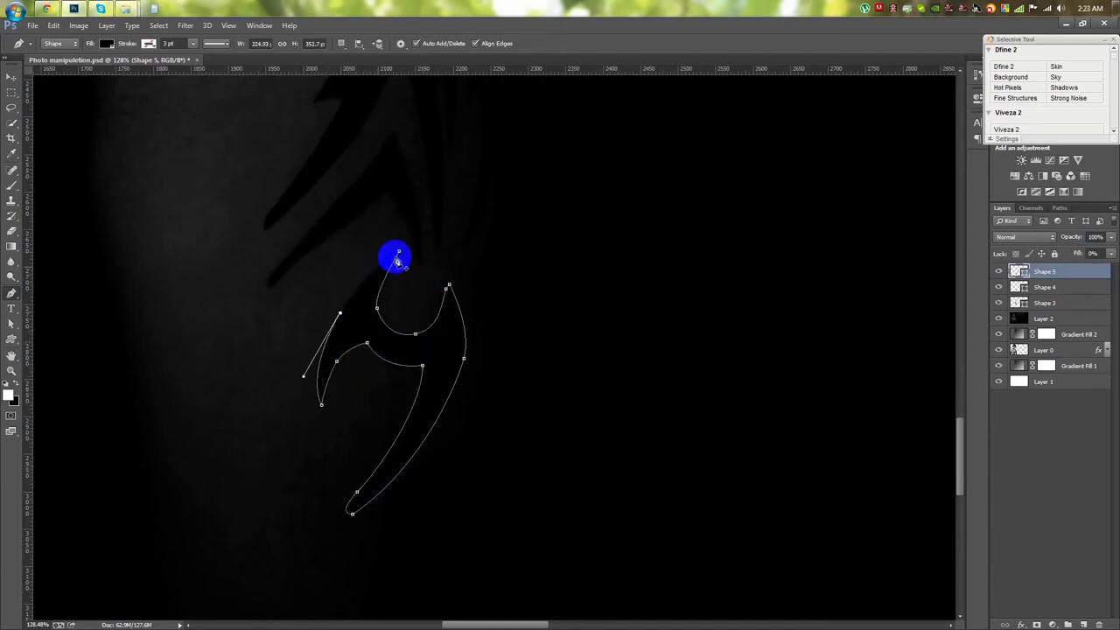
- Trace the next tattoo section as Shape 6
drag(365, 225, 459, 437)
click(367, 496)
click(480, 405)
drag(512, 473, 522, 431)
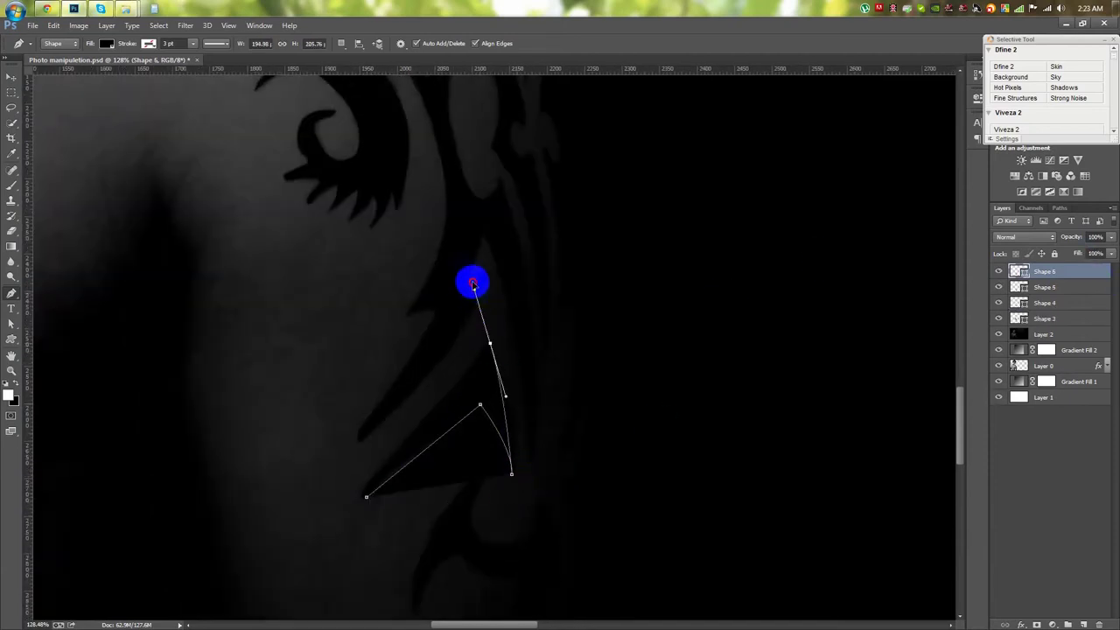
drag(398, 451, 350, 510)
scroll(375, 493, down, 5)
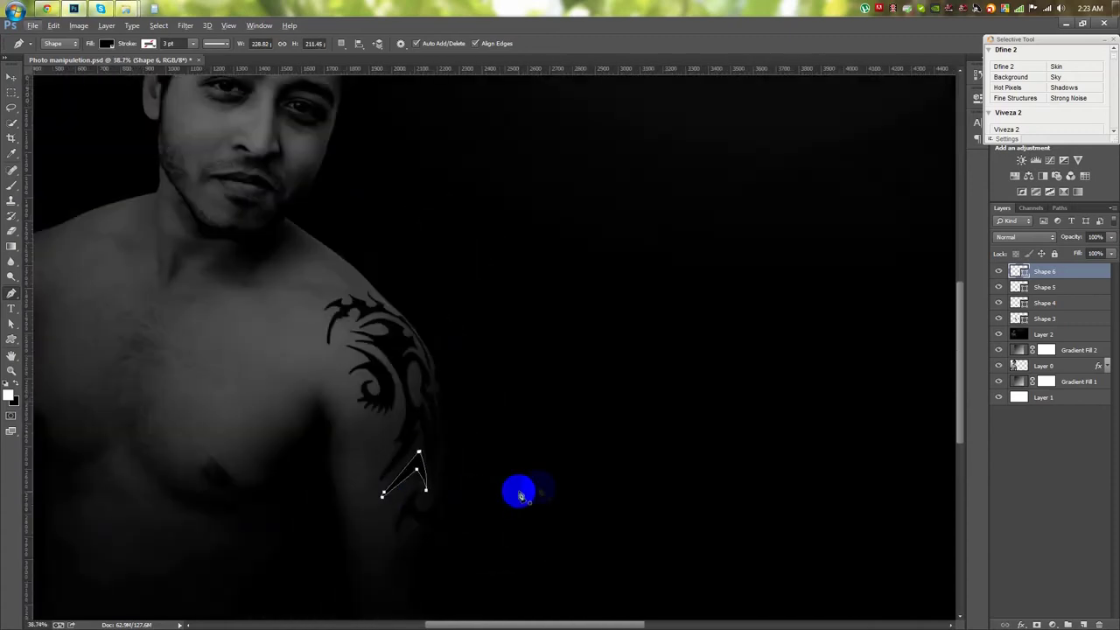
- Select the Shape 3–6 layers together and merge them with Ctrl+E
click(1044, 287)
shift+click(1060, 271)
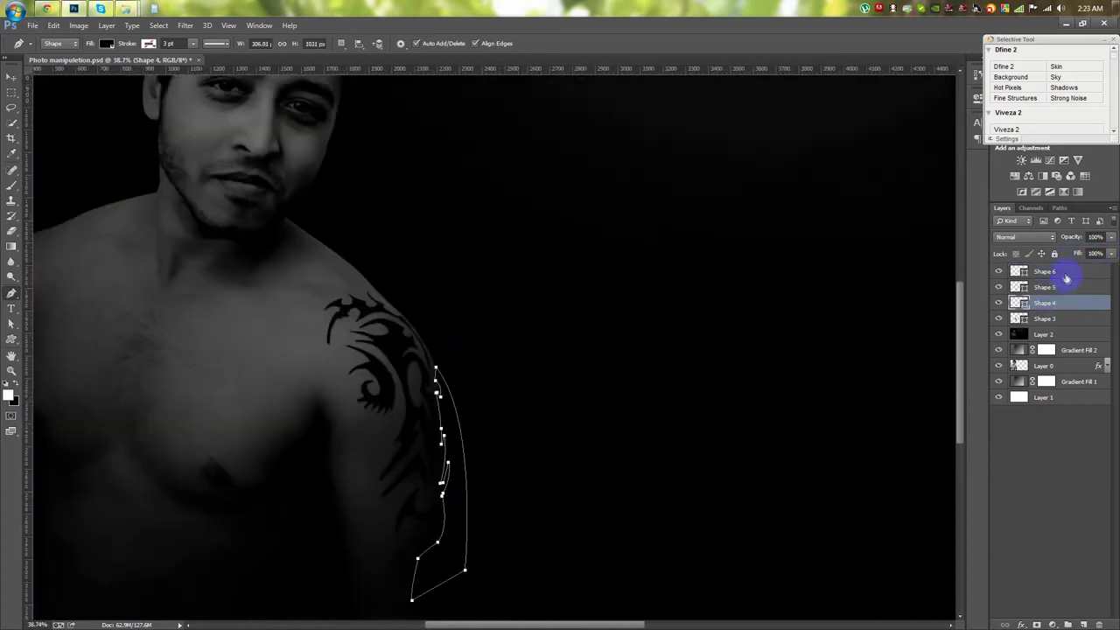
shift+click(1053, 321)
key(ctrl+e)
click(363, 42)
- Unite the merged shape parts and mask the tattoo layer to the arm selection
click(362, 123)
key(v)
scroll(481, 329, up, 1)
scroll(481, 328, up, 1)
drag(481, 328, 523, 209)
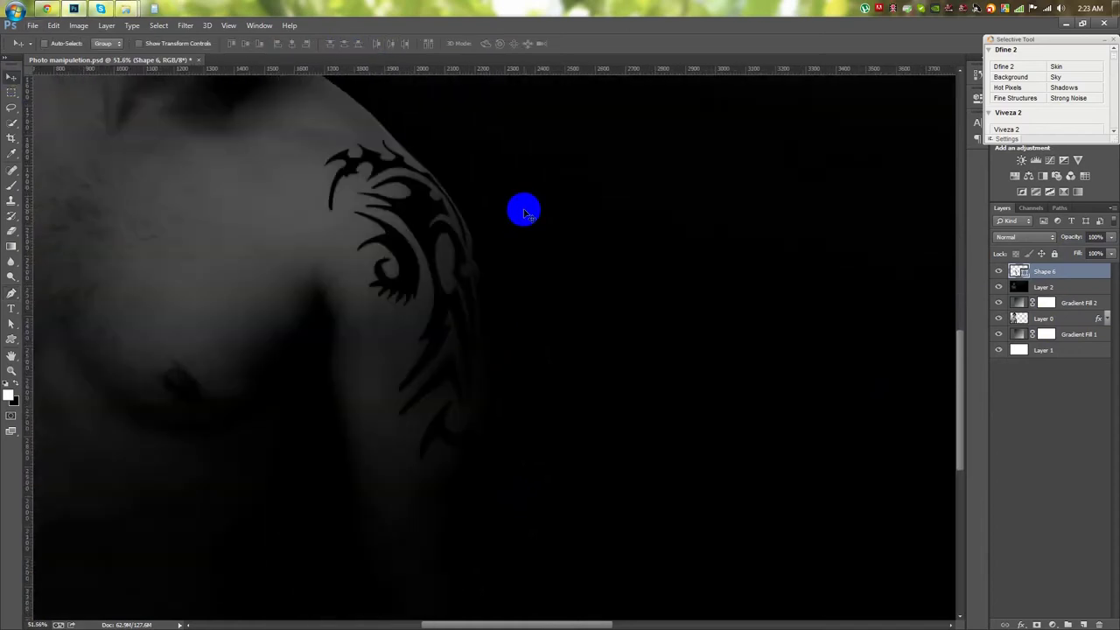
click(1037, 625)
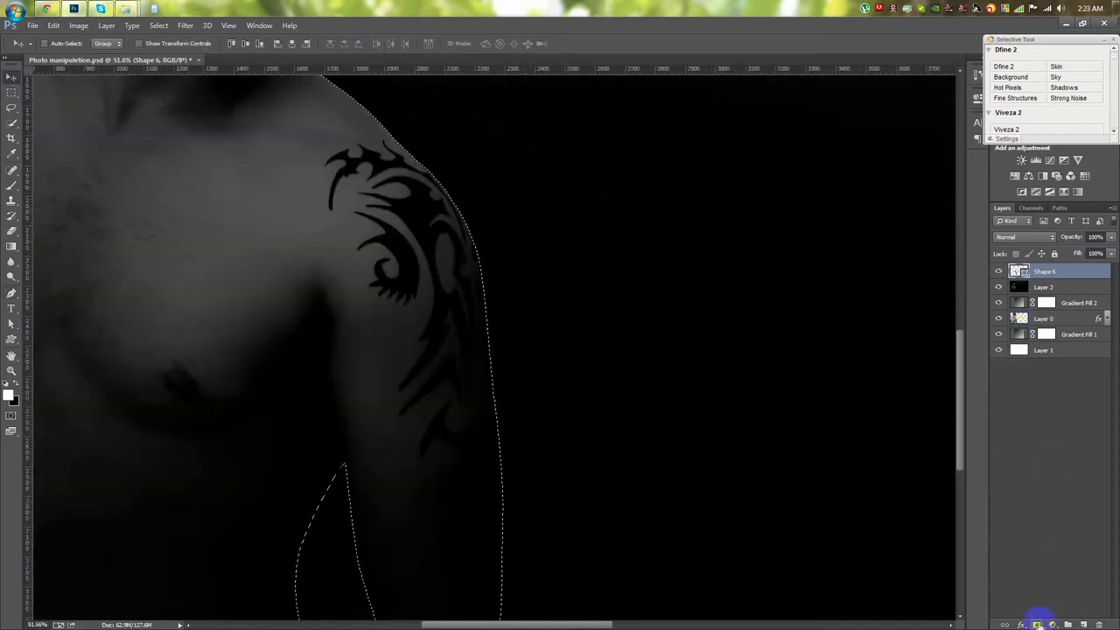
drag(1041, 271, 1047, 276)
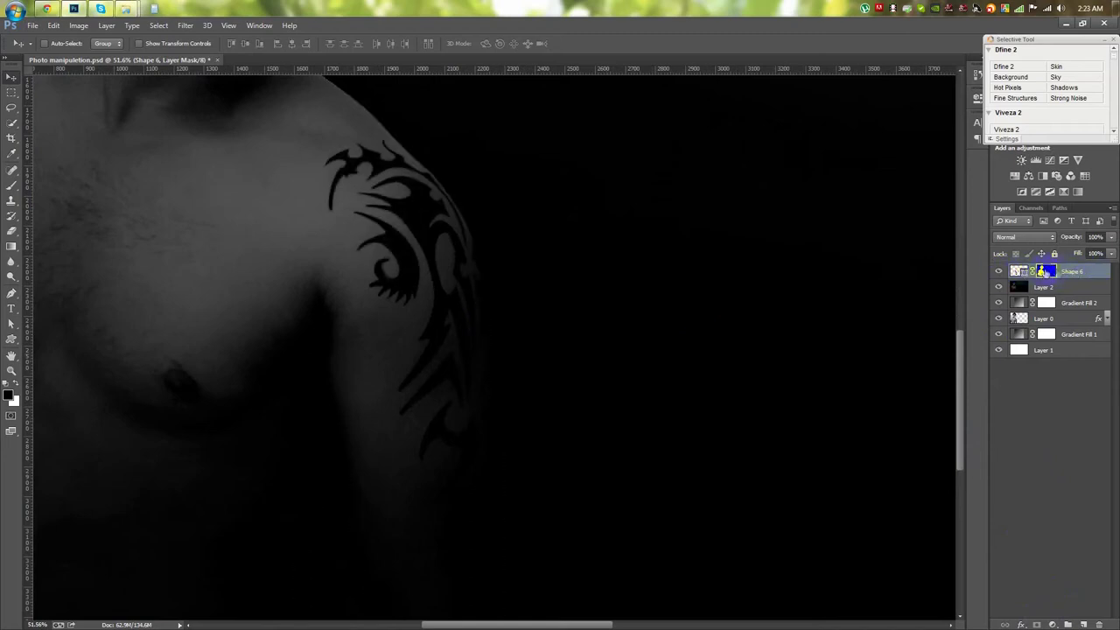
- Give the tattoo a white Normal-mode drop shadow, angle 258, adjusted size and low opacity
double_click(1098, 272)
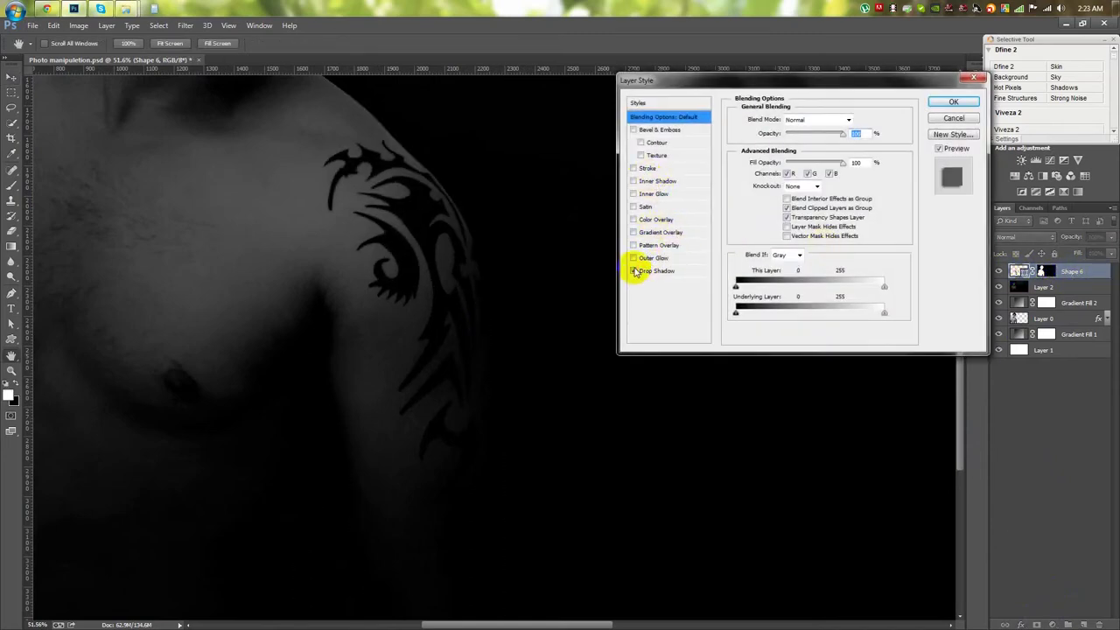
click(636, 272)
click(851, 116)
click(578, 138)
click(820, 132)
click(809, 119)
click(809, 120)
click(783, 154)
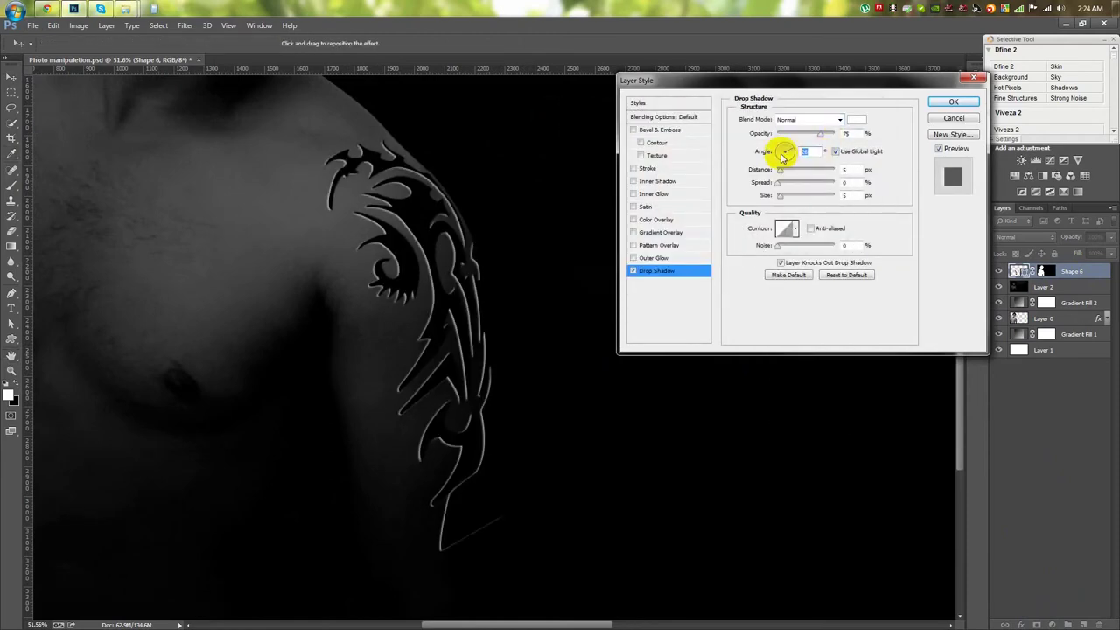
text(25)
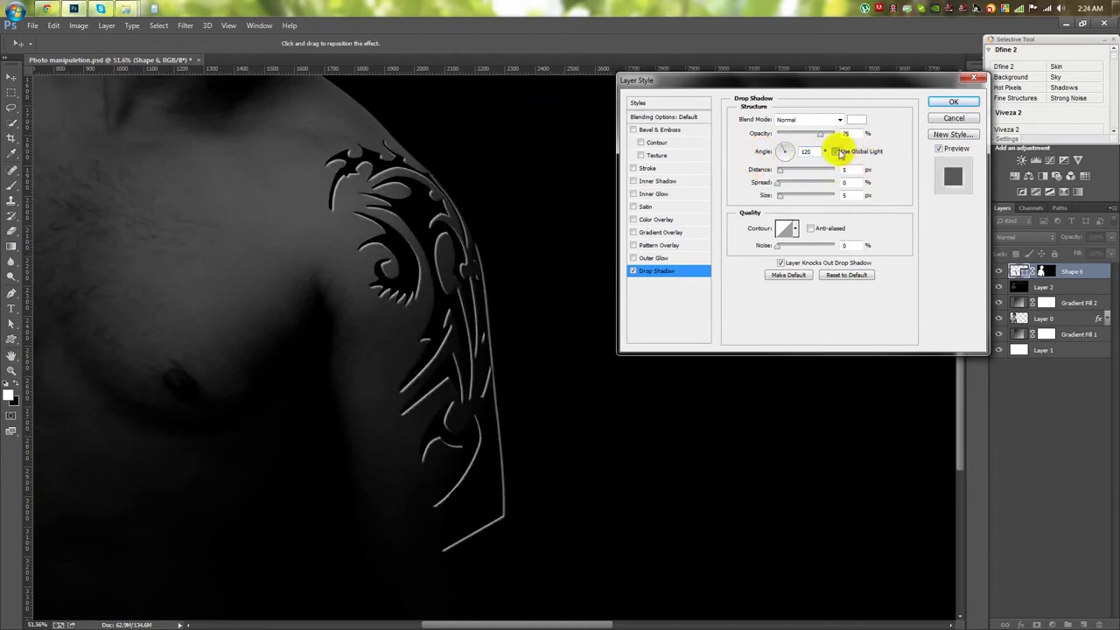
text(8)
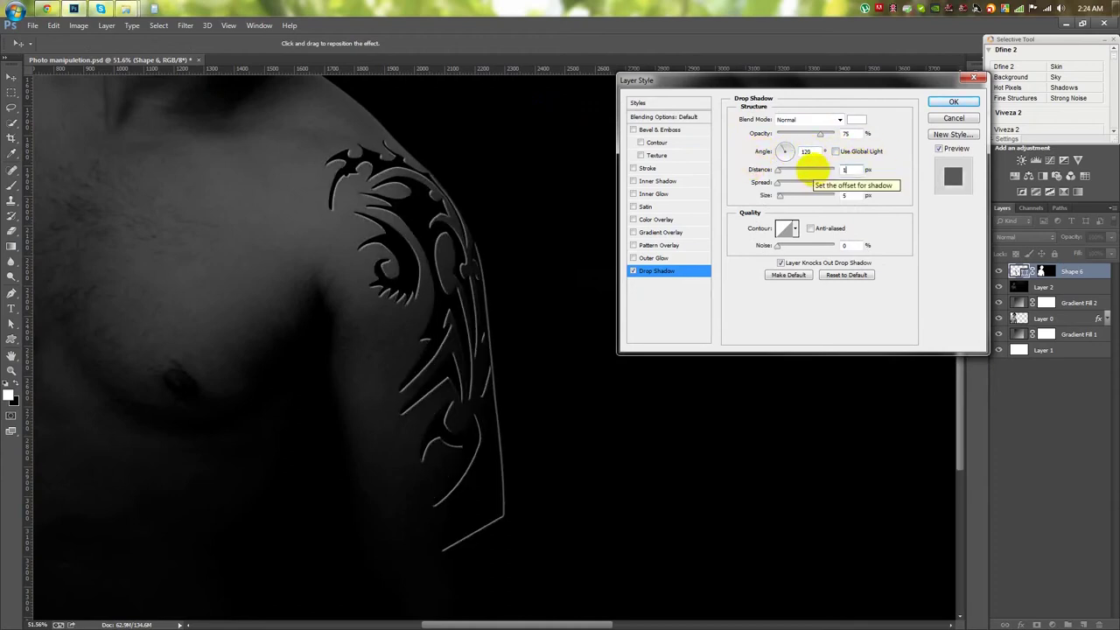
mouse_move(783, 196)
mouse_down()
mouse_move(750, 201)
mouse_move(833, 202)
mouse_up()
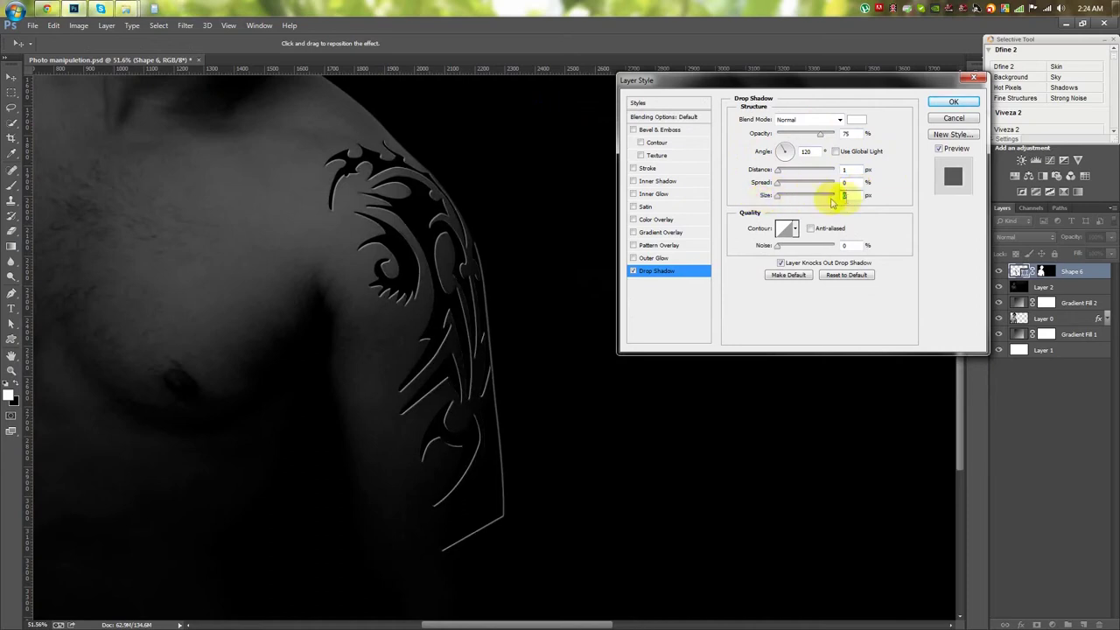
drag(822, 138, 784, 140)
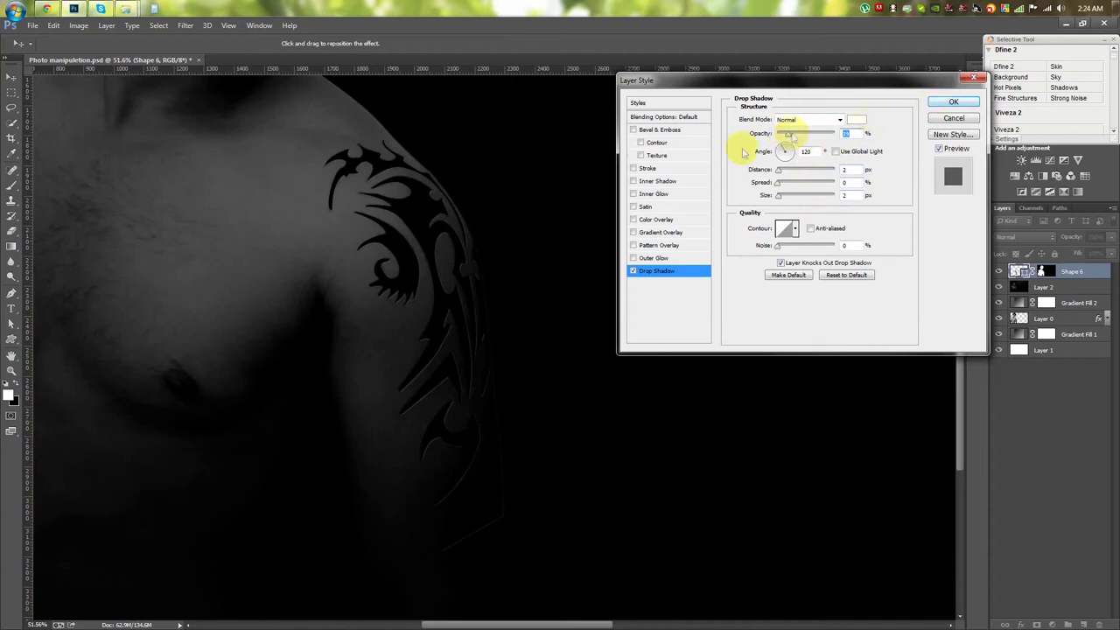
- Add an inner shadow to the tattoo and apply the layer effects
click(664, 181)
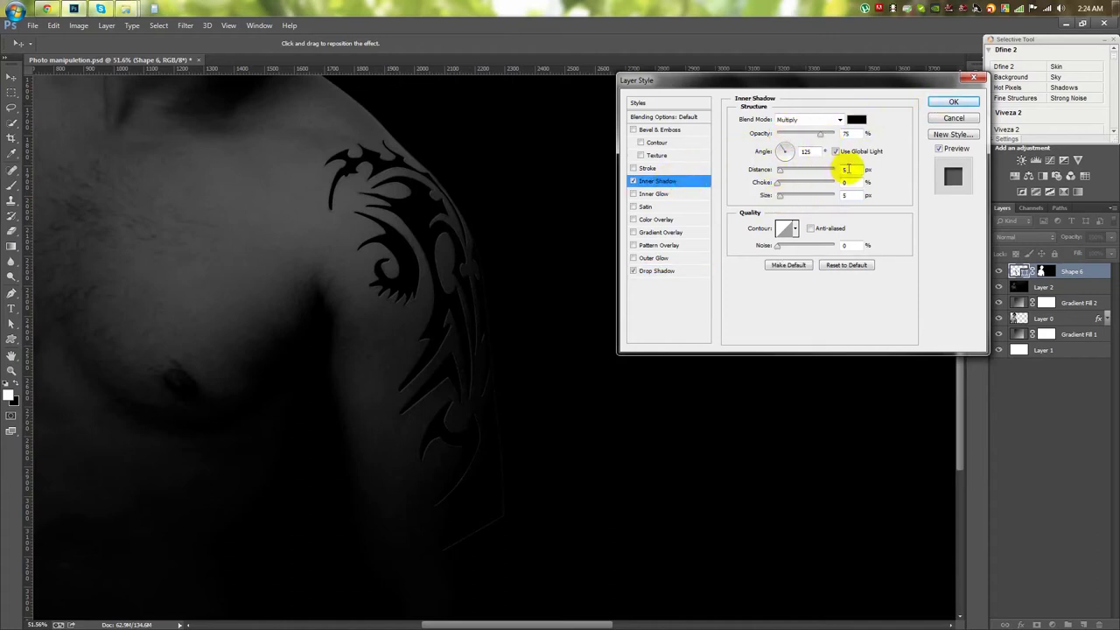
click(954, 102)
click(1104, 272)
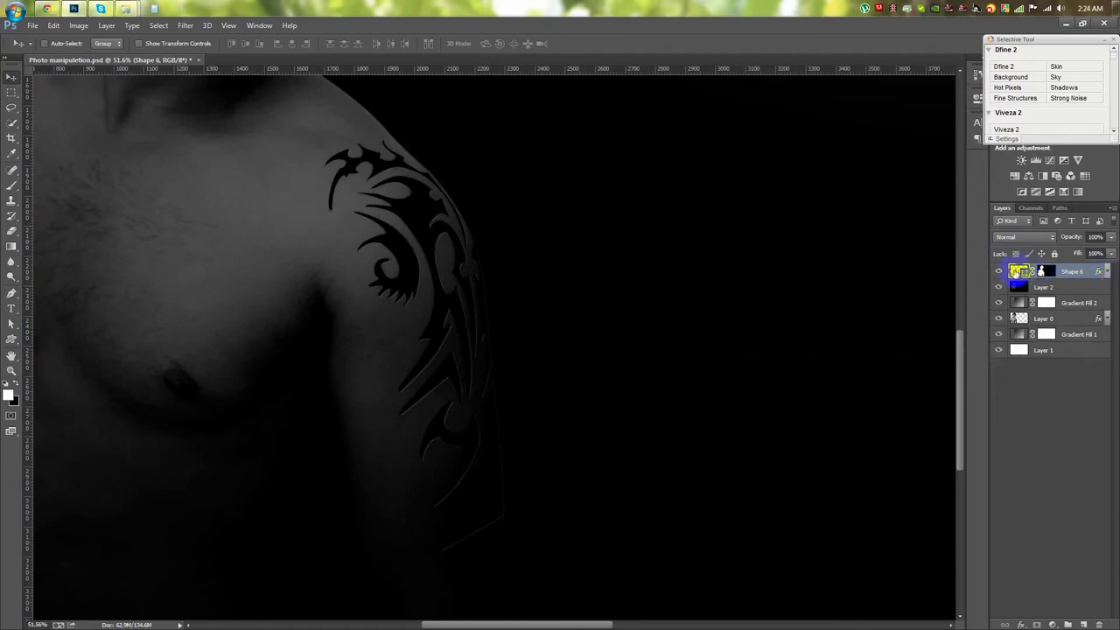
- Change the tattoo's fill colour to a bright saturated orange
double_click(1017, 272)
click(737, 278)
mouse_move(719, 257)
mouse_down()
mouse_move(733, 243)
mouse_move(723, 166)
mouse_up()
click(841, 129)
key(v)
- Start a cutting shape at the tattoo's lower tip along its bottom edge
scroll(565, 257, down, 3)
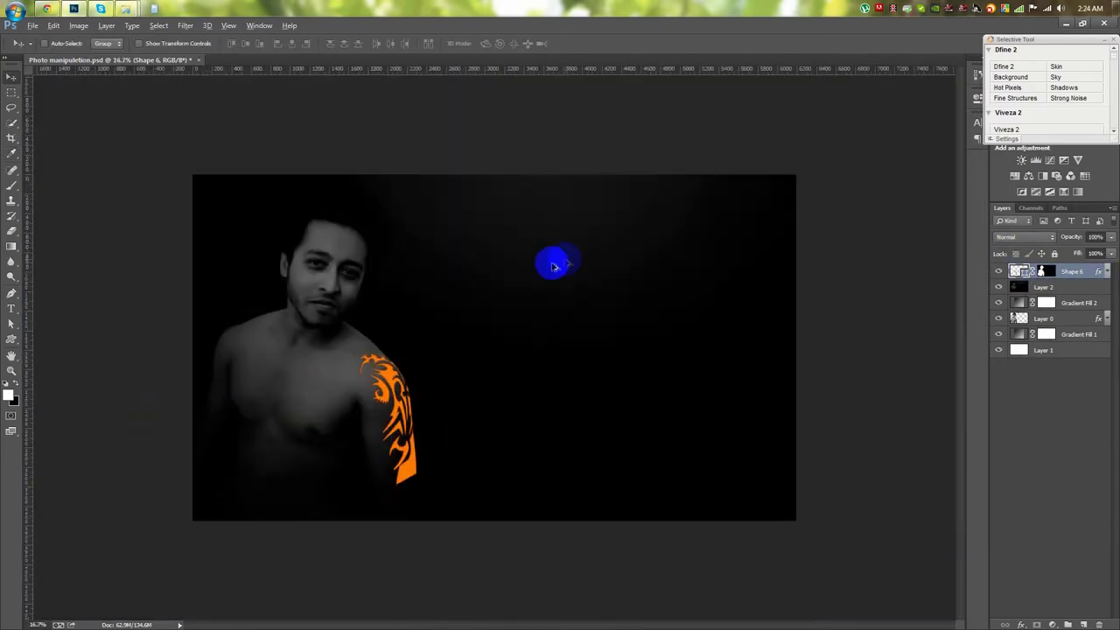
scroll(358, 438, up, 2)
scroll(470, 420, up, 1)
scroll(482, 367, up, 1)
scroll(488, 373, up, 1)
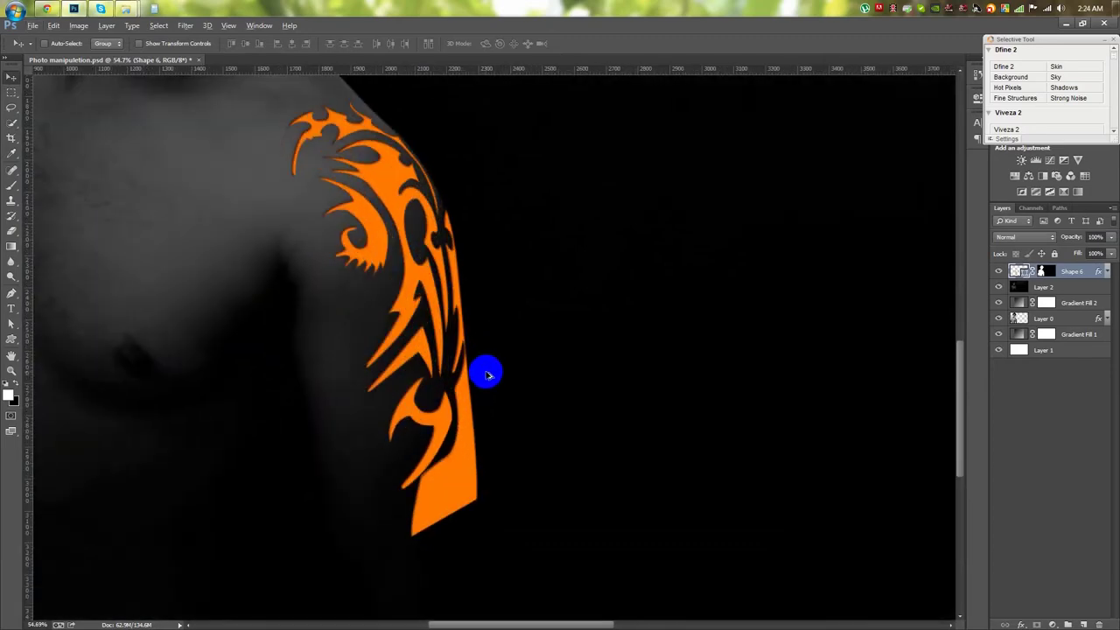
scroll(475, 408, up, 1)
scroll(524, 402, up, 1)
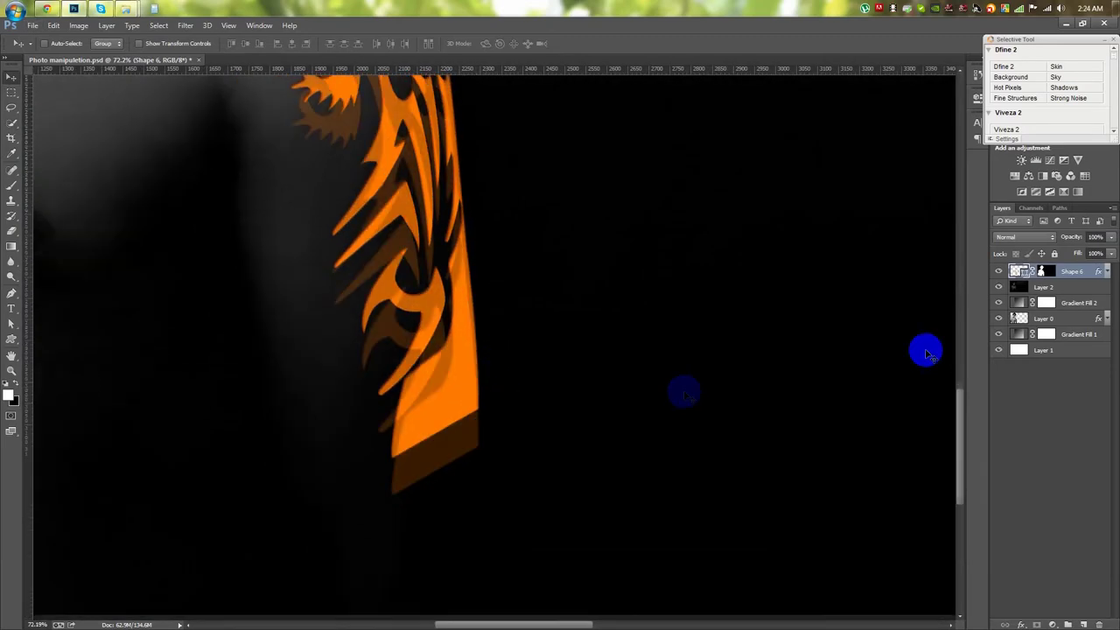
click(11, 293)
scroll(383, 452, up, 1)
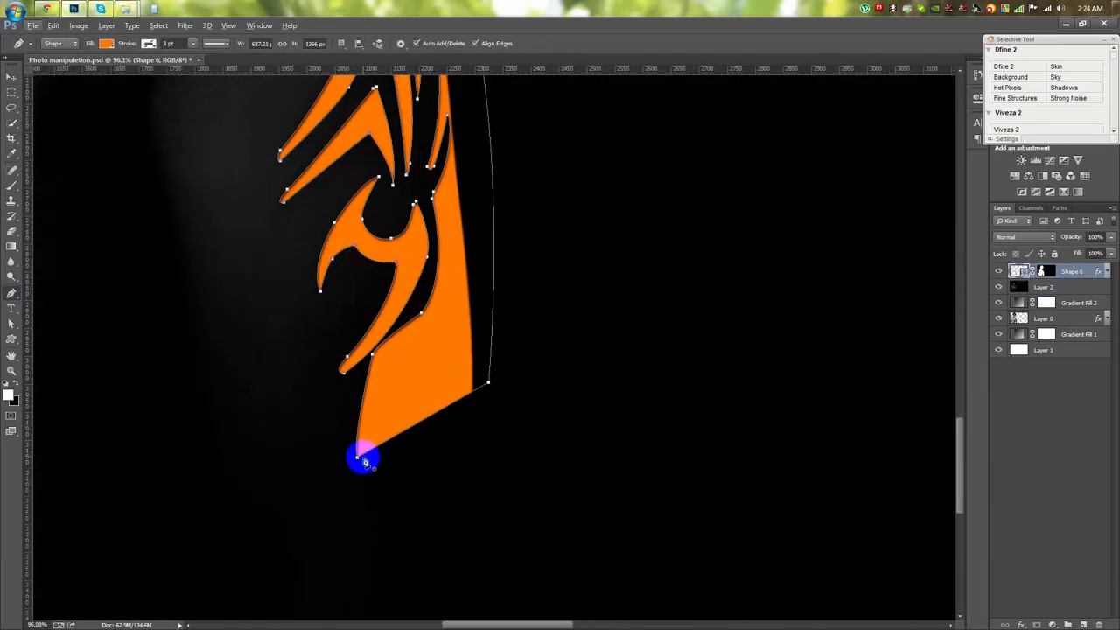
click(363, 457)
click(368, 375)
drag(483, 339, 600, 300)
alt+click(483, 340)
- Extend the cutting shape up the tattoo's right edge and close it
drag(453, 352, 522, 292)
alt+click(444, 342)
mouse_move(472, 280)
mouse_down()
mouse_move(399, 363)
mouse_move(430, 343)
mouse_move(429, 317)
mouse_up()
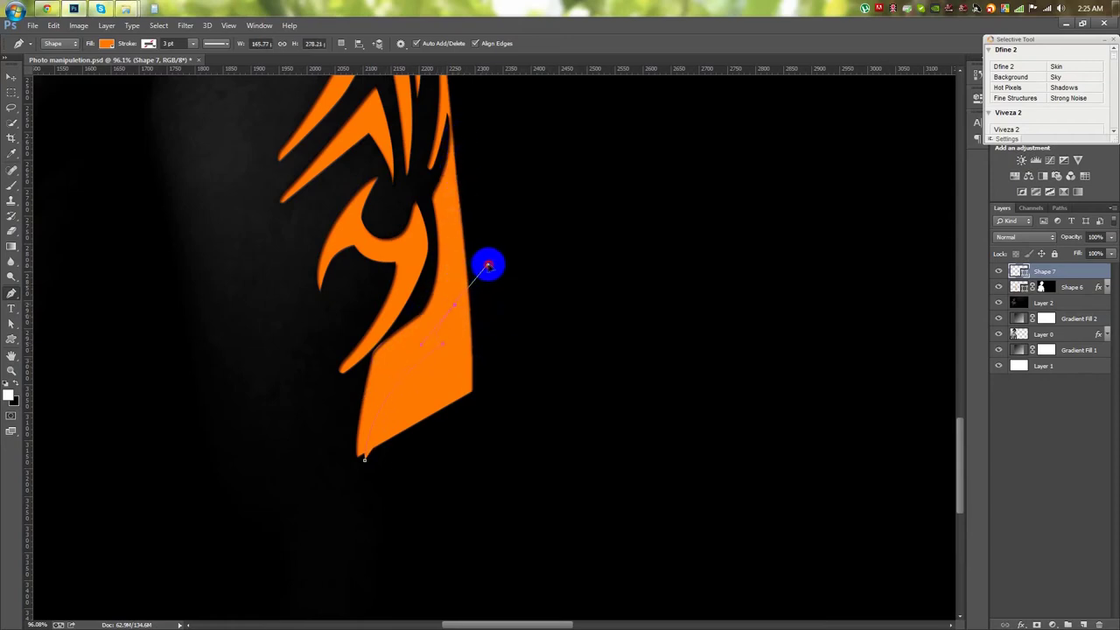
click(463, 160)
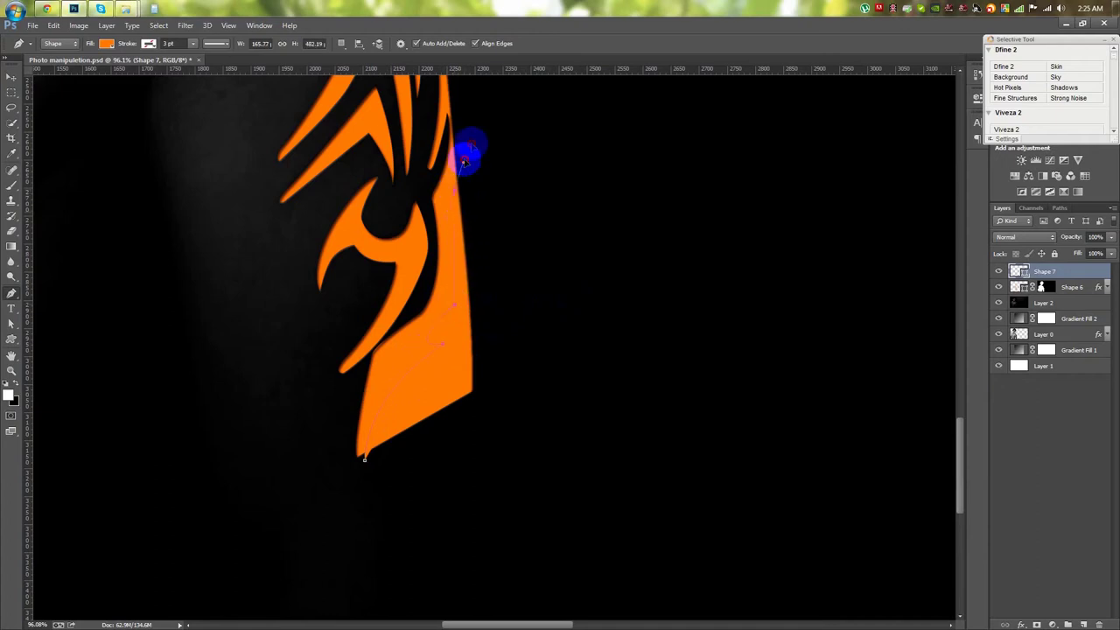
click(494, 186)
click(528, 332)
click(512, 446)
click(413, 478)
click(366, 464)
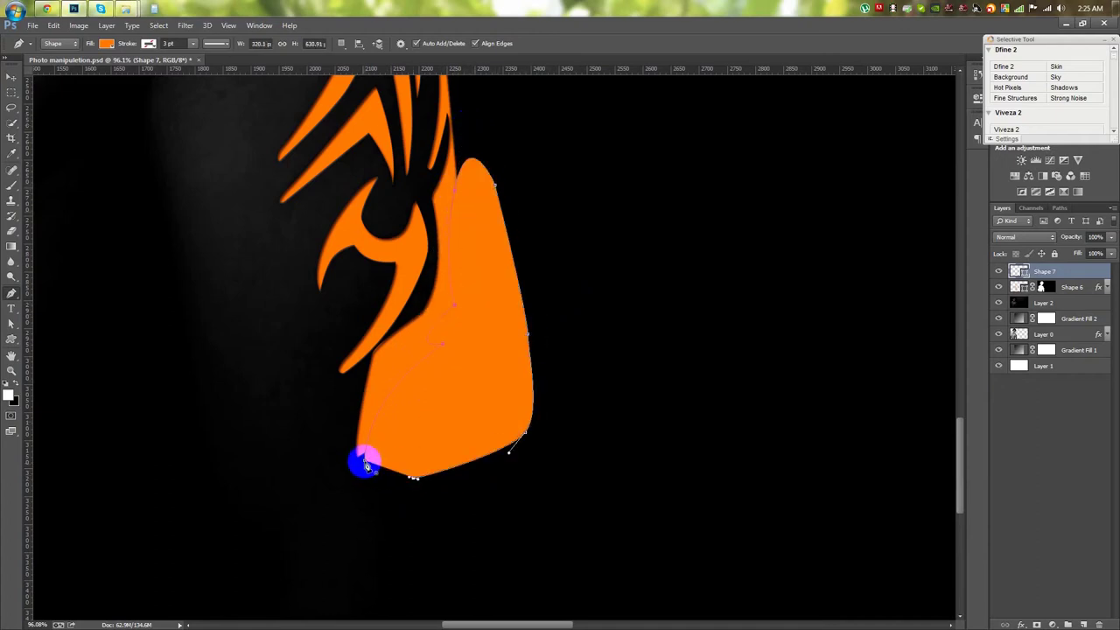
- Merge the cutting shape into the tattoo layer, Subtract Front Shape, and Merge Shape Components
key(ctrl+e)
click(342, 43)
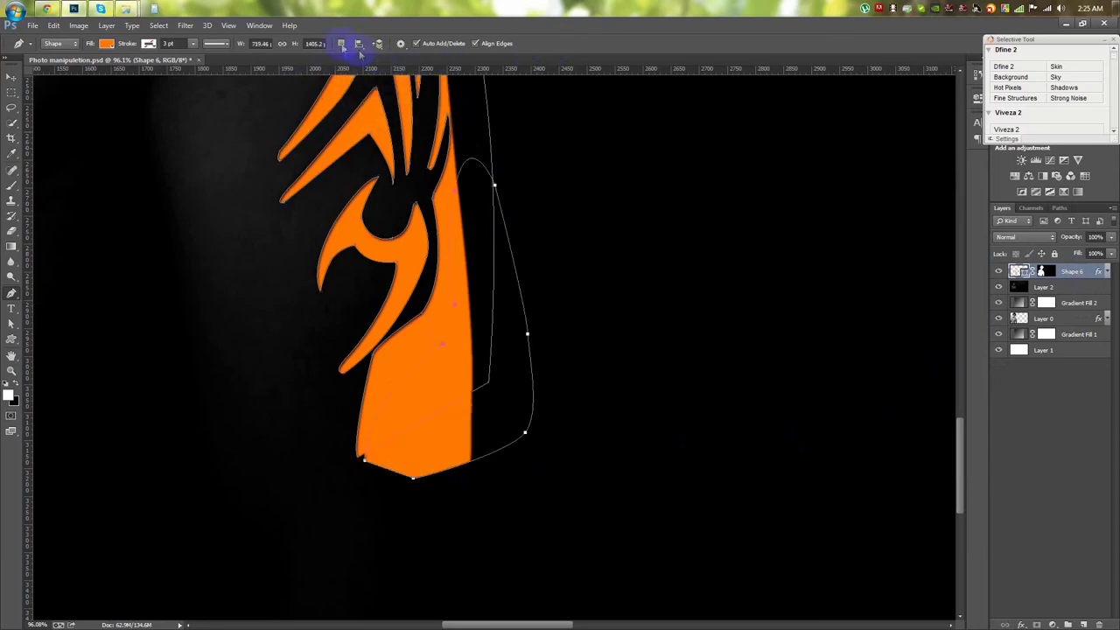
click(341, 43)
click(359, 81)
click(342, 43)
click(367, 122)
click(12, 77)
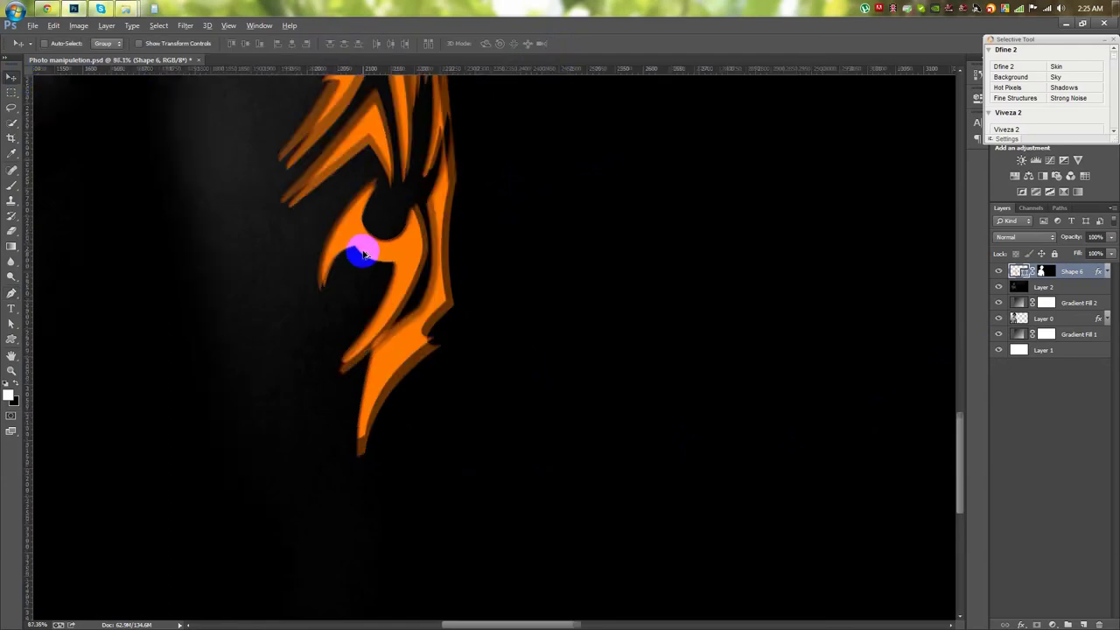
scroll(361, 250, down, 3)
scroll(402, 350, down, 2)
drag(350, 358, 513, 400)
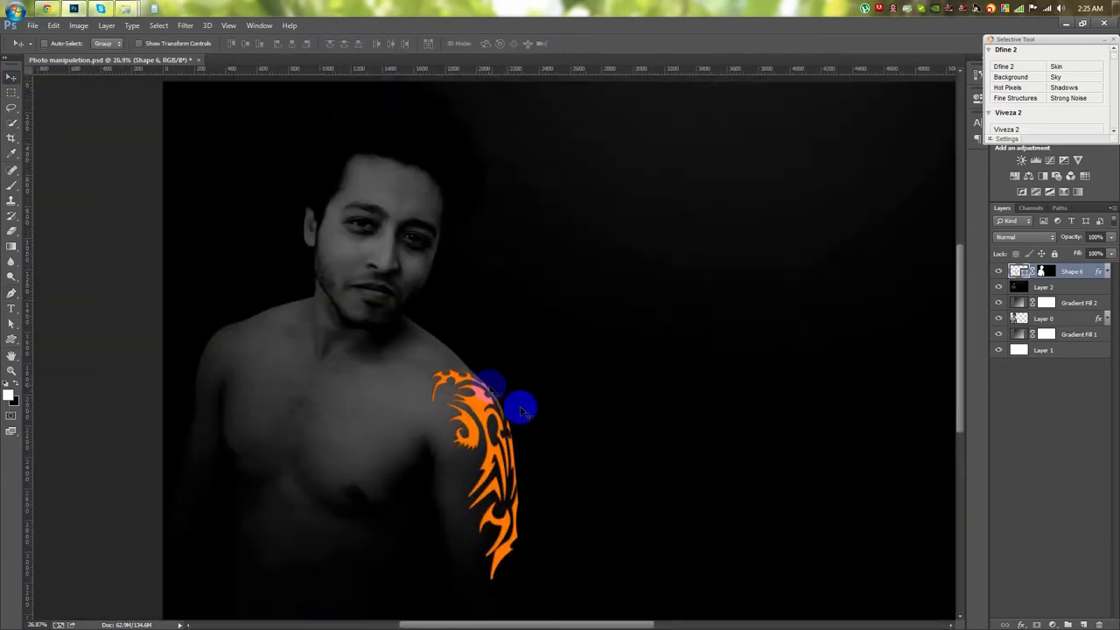
- Change the tattoo colour from orange to red and blend it in Overlay mode
scroll(513, 400, up, 2)
double_click(1015, 270)
drag(740, 278, 740, 285)
click(842, 130)
scroll(550, 370, down, 2)
scroll(551, 370, down, 3)
click(1024, 237)
click(1002, 390)
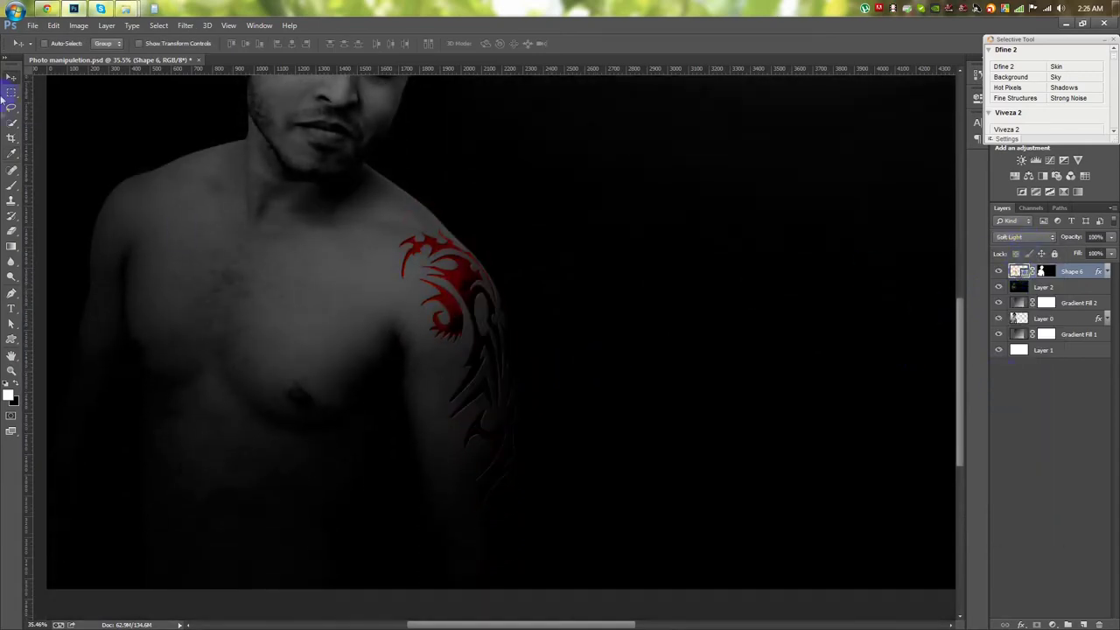
- Duplicate the tattoo layer with Ctrl+J and set the copy to Normal blending
key(shift+minus)
key(ctrl+j)
right_click(1094, 271)
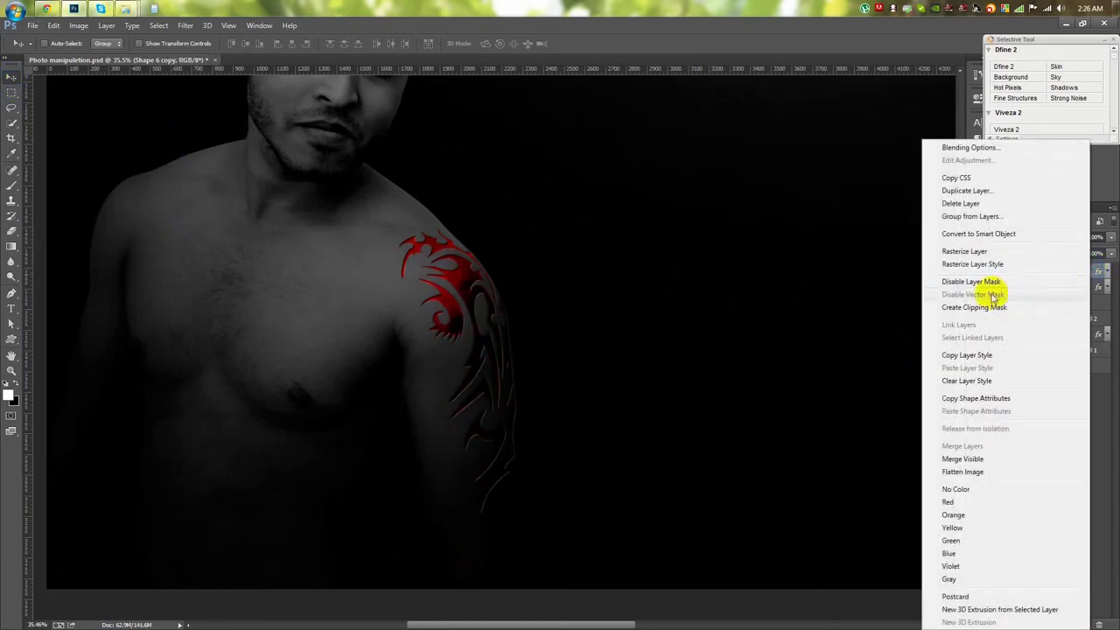
click(965, 359)
click(1024, 237)
click(1006, 250)
- Rasterize the tattoo copy and change its blend mode to Saturation
right_click(1085, 271)
click(954, 280)
right_click(1058, 273)
click(1021, 271)
click(1037, 238)
click(1011, 328)
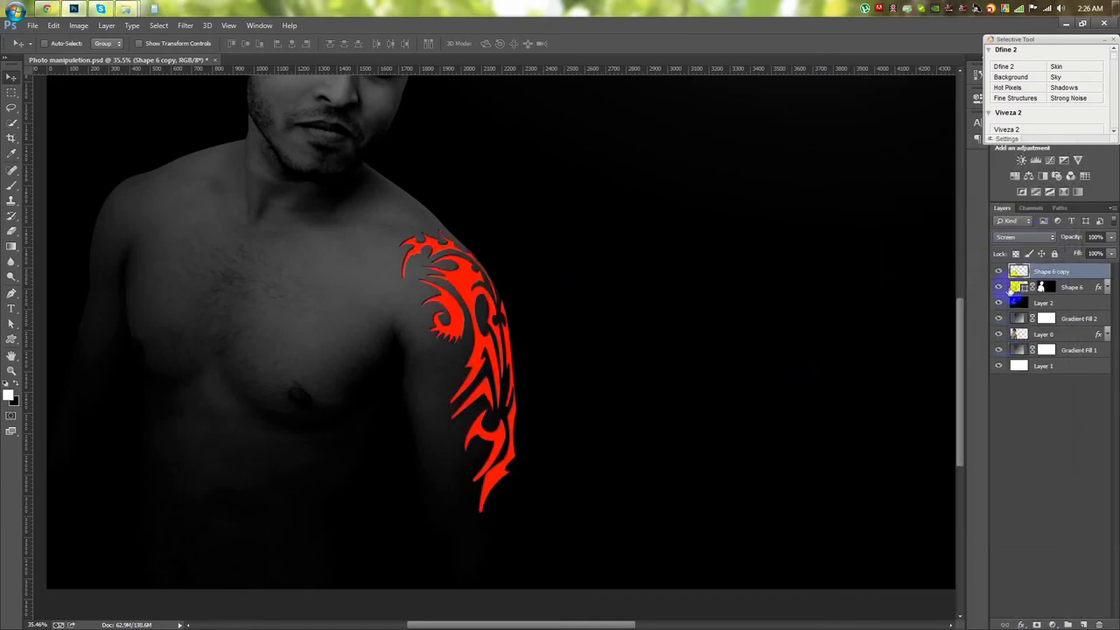
key(Down)
key(Down)
key(Down)
key(Down)
key(Down)
key(Down)
key(Down)
key(Down)
key(Down)
key(Down)
key(Down)
key(Down)
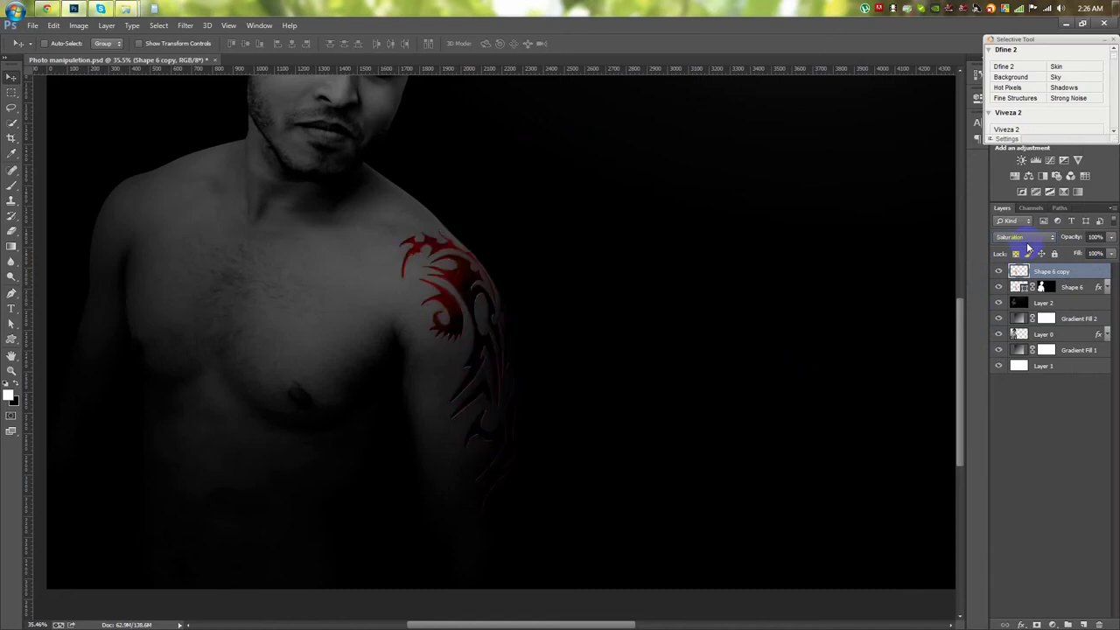
click(185, 25)
- Blur the tattoo copy with a 3.8-pixel Gaussian Blur
click(374, 243)
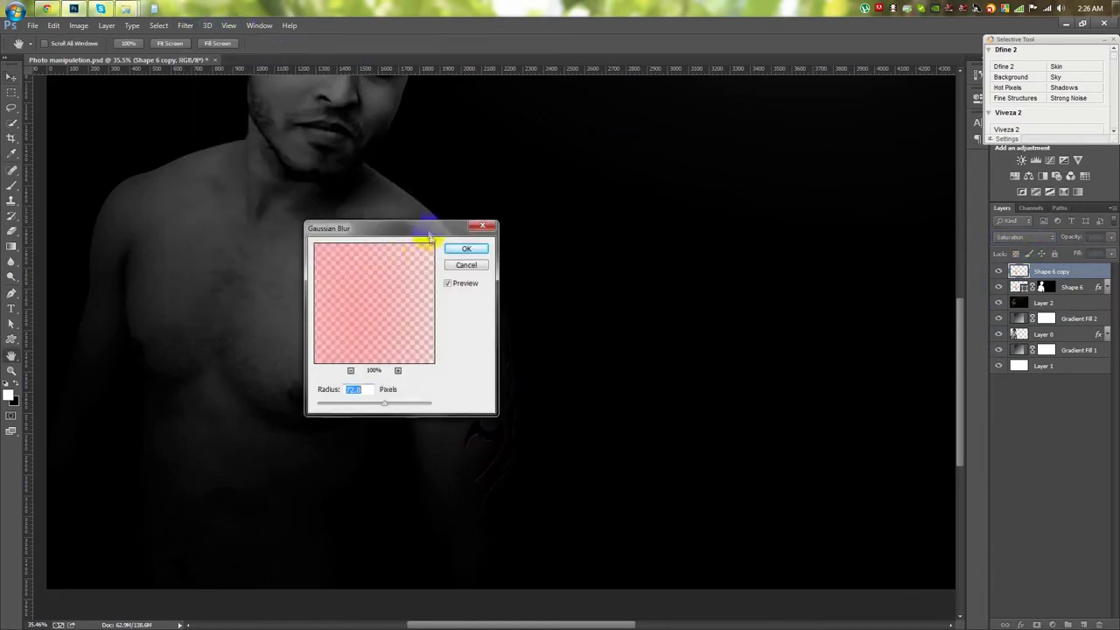
drag(775, 341, 733, 343)
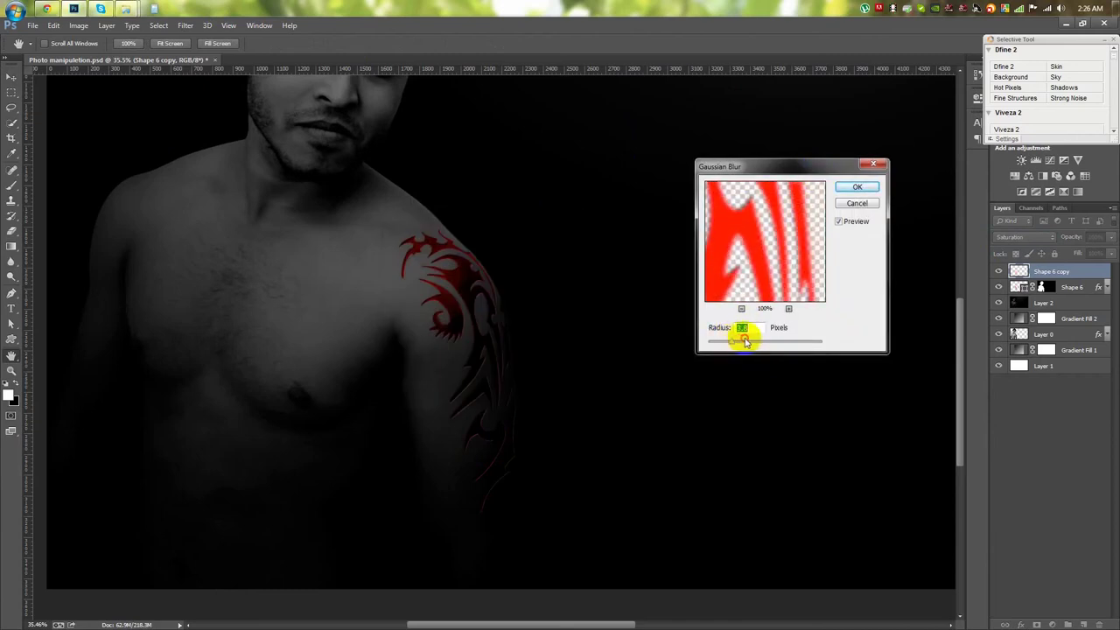
click(856, 186)
click(1022, 237)
click(1022, 242)
- Blend the blurred tattoo copy in Overlay and open its Layer Style dialog
scroll(1022, 240, down, 2)
scroll(1022, 240, down, 4)
scroll(1022, 240, down, 2)
scroll(1022, 239, down, 2)
mouse_move(404, 326)
mouse_down()
mouse_move(500, 307)
mouse_move(440, 260)
mouse_move(450, 282)
mouse_up()
click(1022, 237)
click(1006, 393)
double_click(1093, 275)
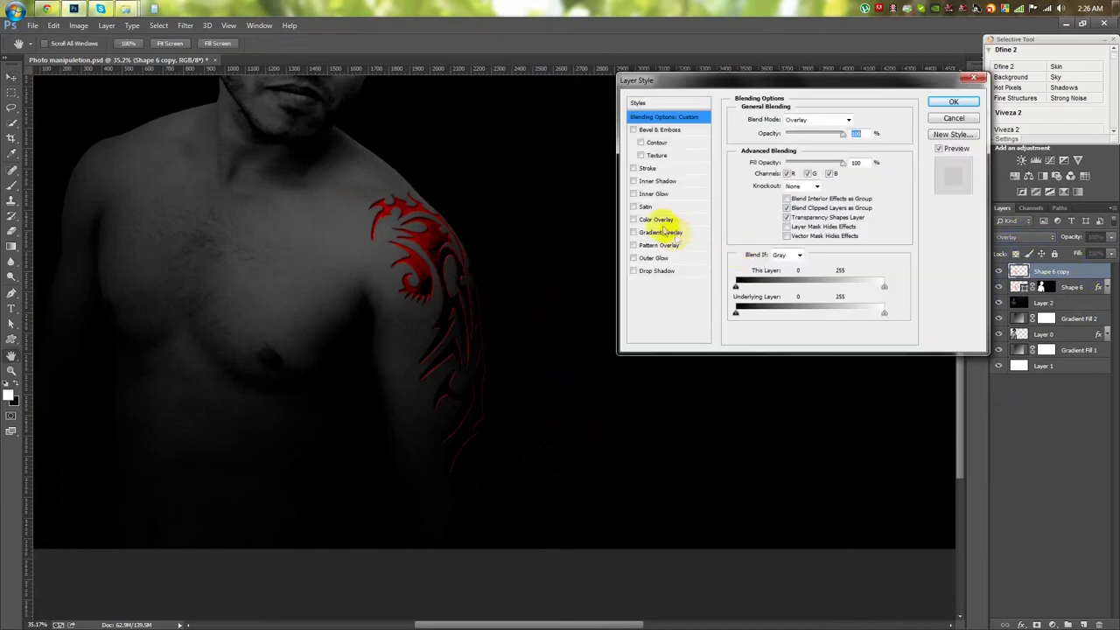
- Enable an outer glow on Shape 6 copy using dark red sampled from the tattoo
click(654, 258)
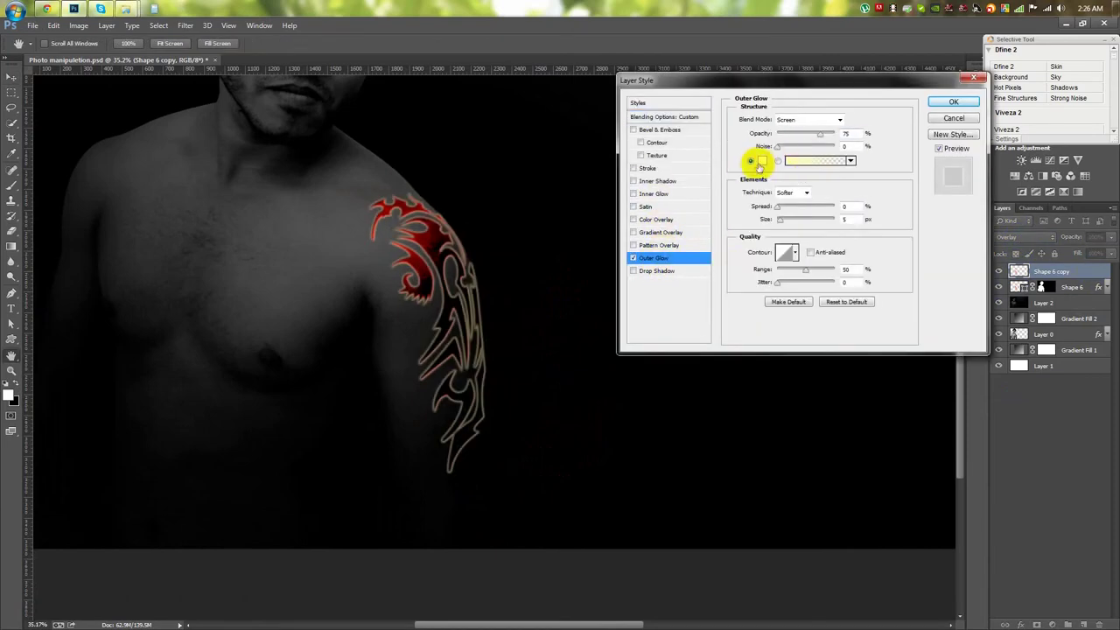
click(747, 160)
click(434, 236)
click(831, 131)
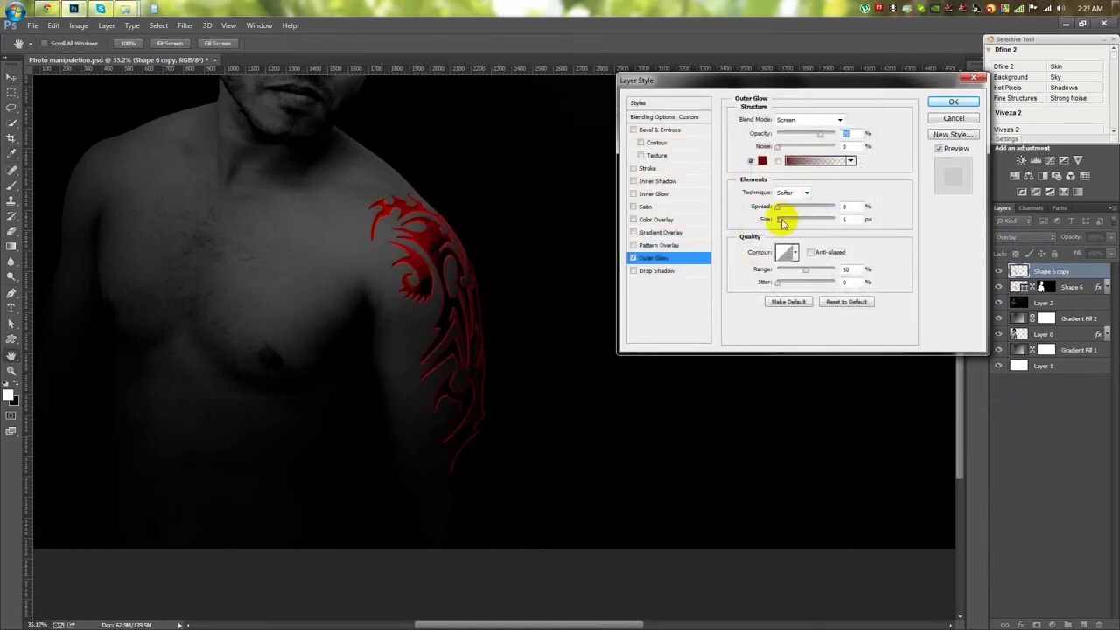
drag(782, 223, 792, 224)
- Set the glow to Screen blending at 22% opacity and 35 px size, and apply it
click(787, 119)
click(796, 272)
click(805, 122)
click(796, 216)
key(Down)
key(Down)
key(Down)
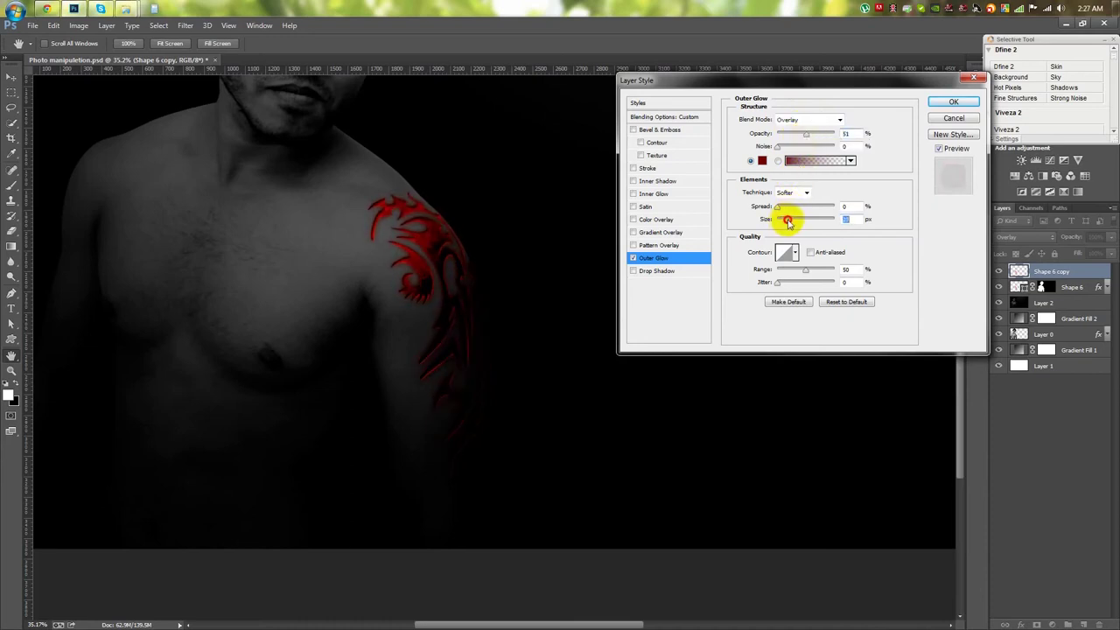
click(805, 119)
click(792, 207)
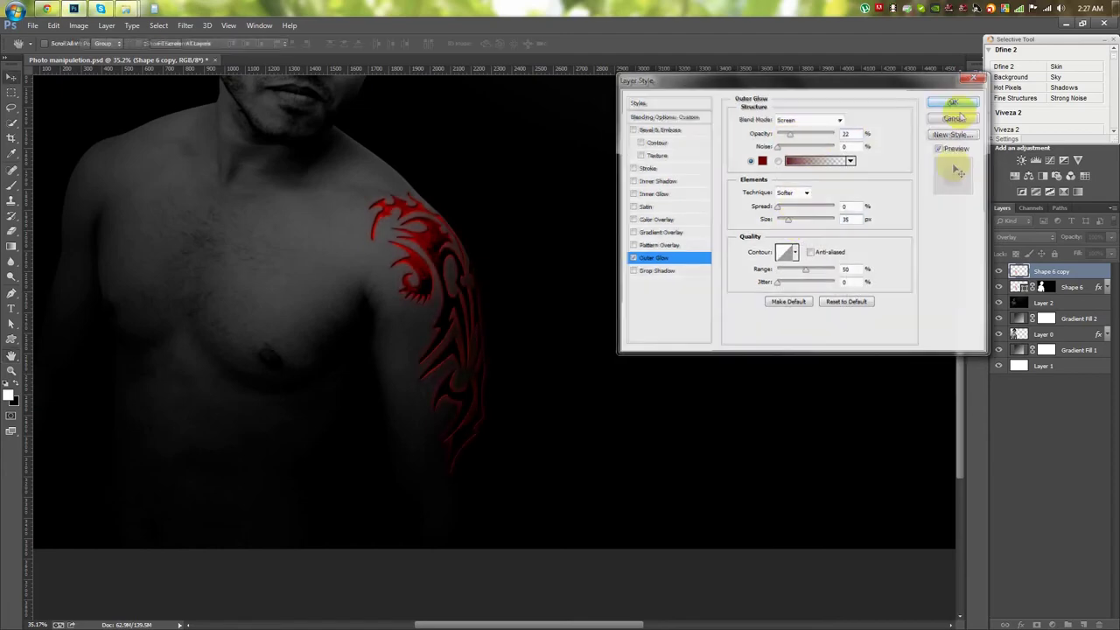
click(953, 101)
click(1080, 287)
scroll(522, 290, up, 2)
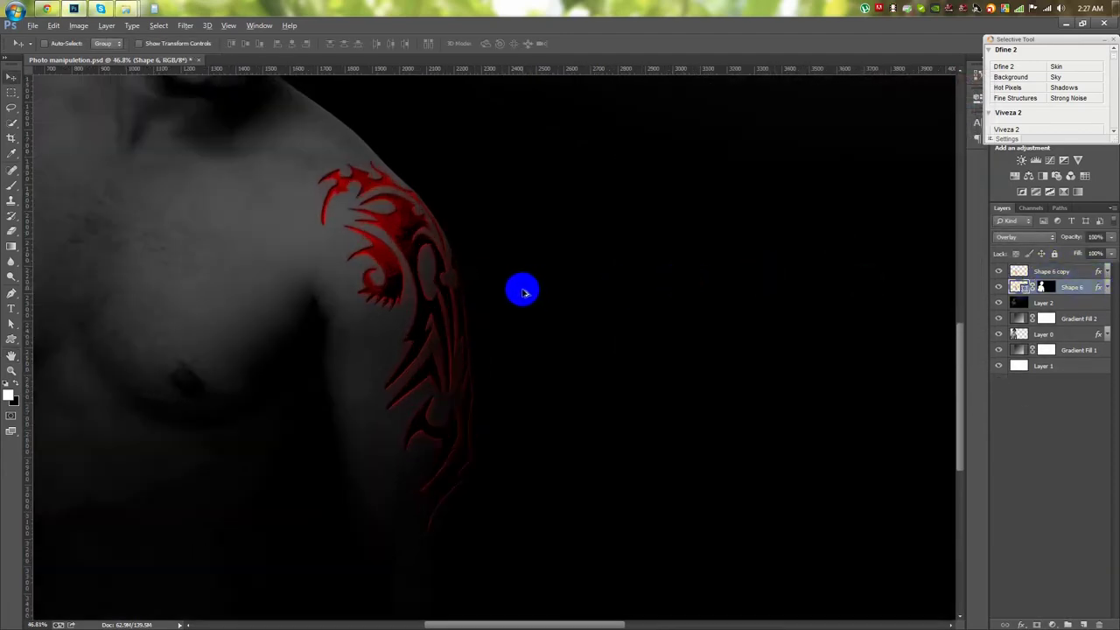
- Recolour the Shape 6 tattoo fill to a fully saturated strong red
scroll(523, 289, up, 1)
scroll(522, 290, up, 1)
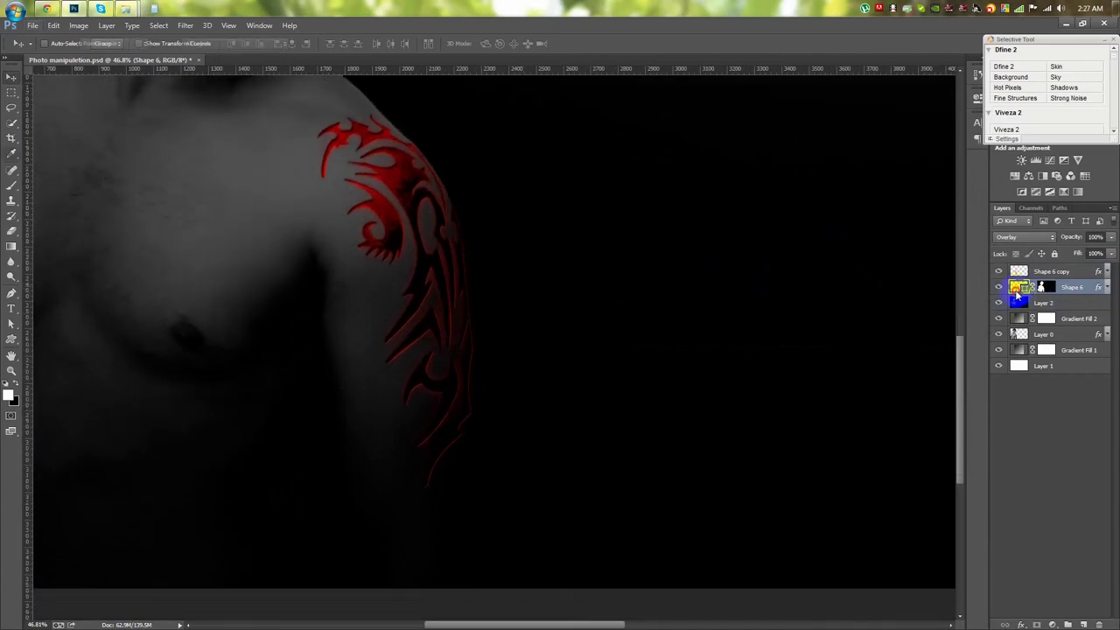
double_click(1016, 292)
click(637, 136)
drag(674, 195, 722, 137)
click(738, 269)
click(737, 262)
click(738, 276)
click(840, 131)
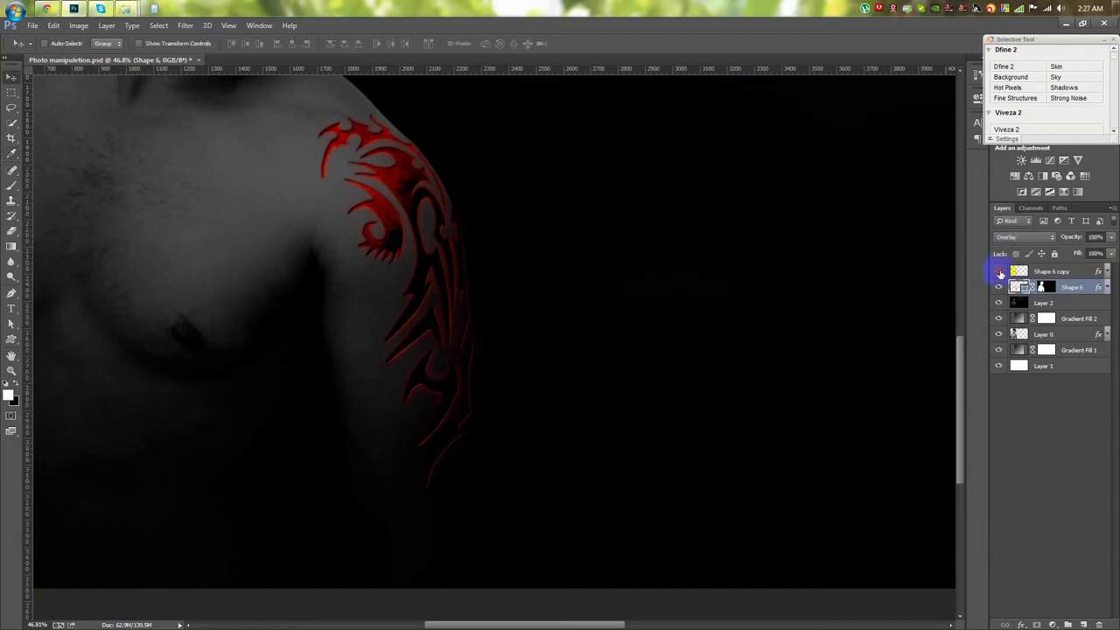
double_click(1017, 287)
drag(738, 262, 737, 282)
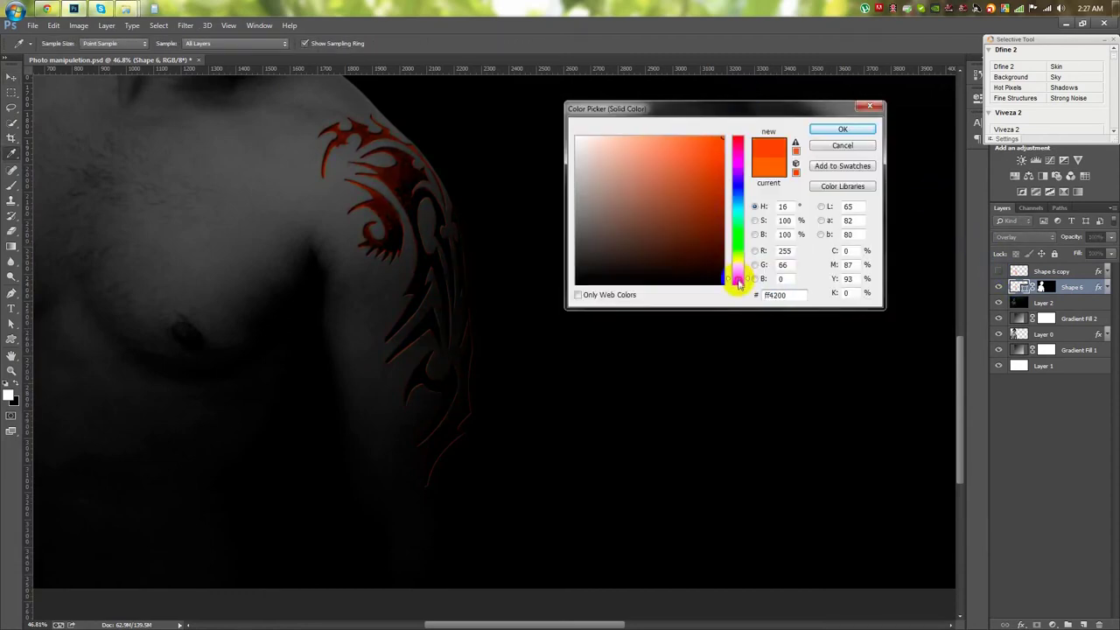
click(843, 128)
- Duplicate the glowing Shape 6 copy layer as Shape 6 copy 2
click(1050, 271)
scroll(577, 217, down, 3)
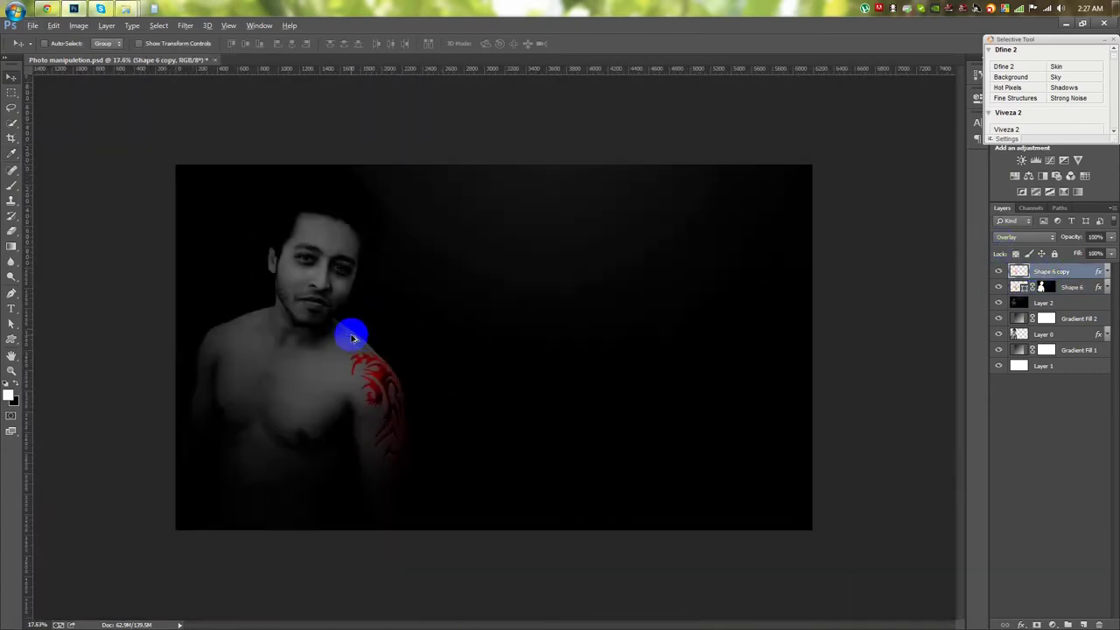
key(ctrl+j)
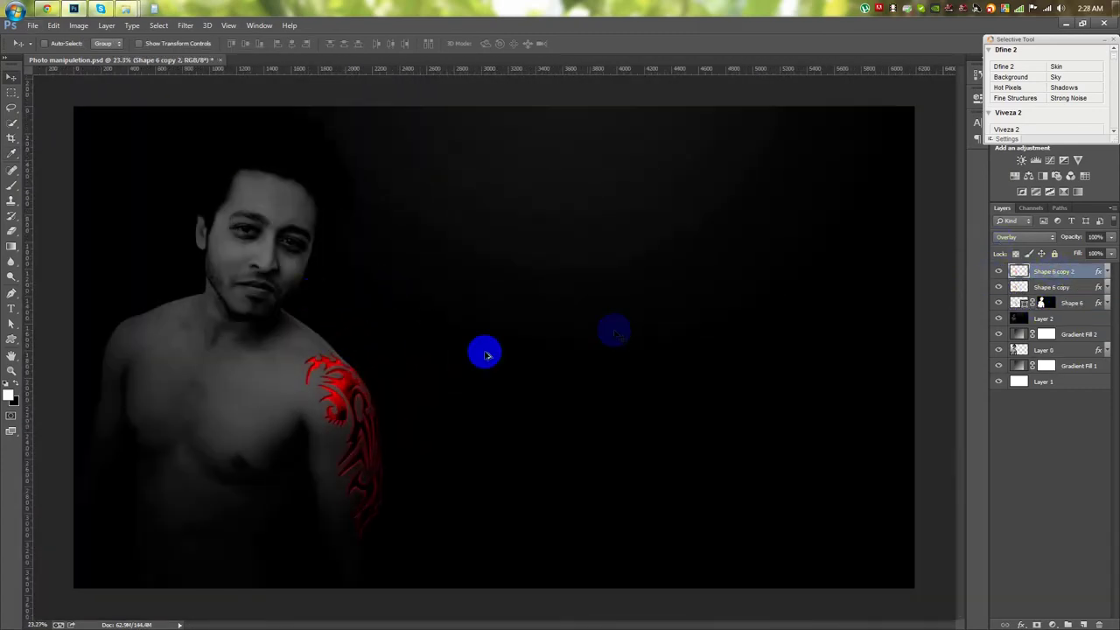
- Brighten Shape 6 copy 2 by raising the RGB curve midpoint in Curves
scroll(613, 325, up, 2)
click(184, 24)
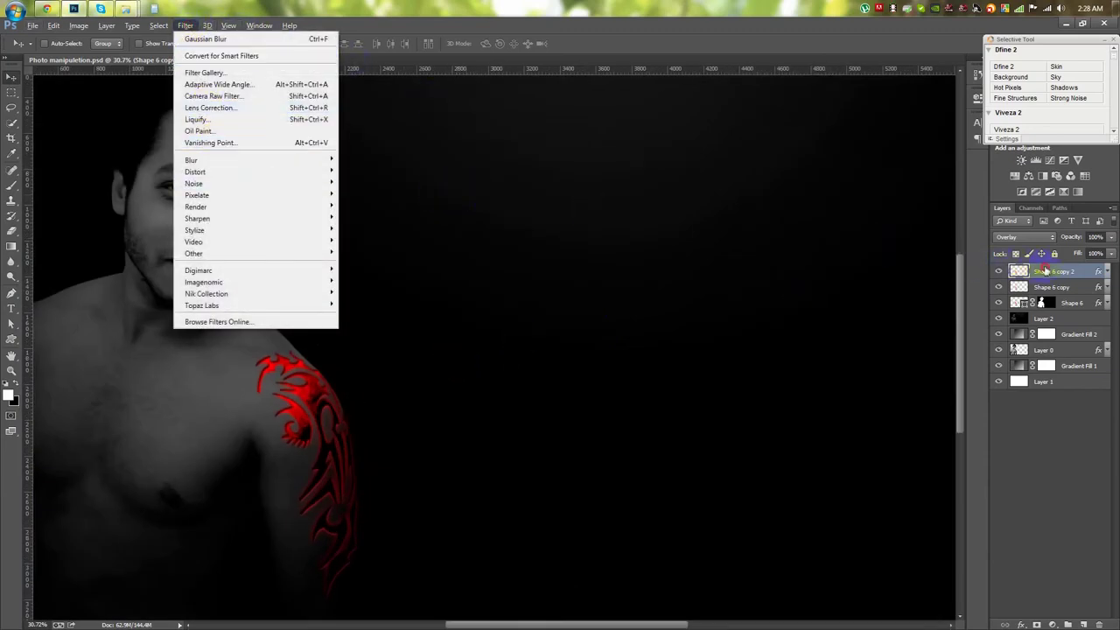
key(Escape)
key(ctrl+m)
mouse_move(859, 191)
mouse_down()
mouse_move(855, 176)
mouse_move(811, 148)
mouse_up()
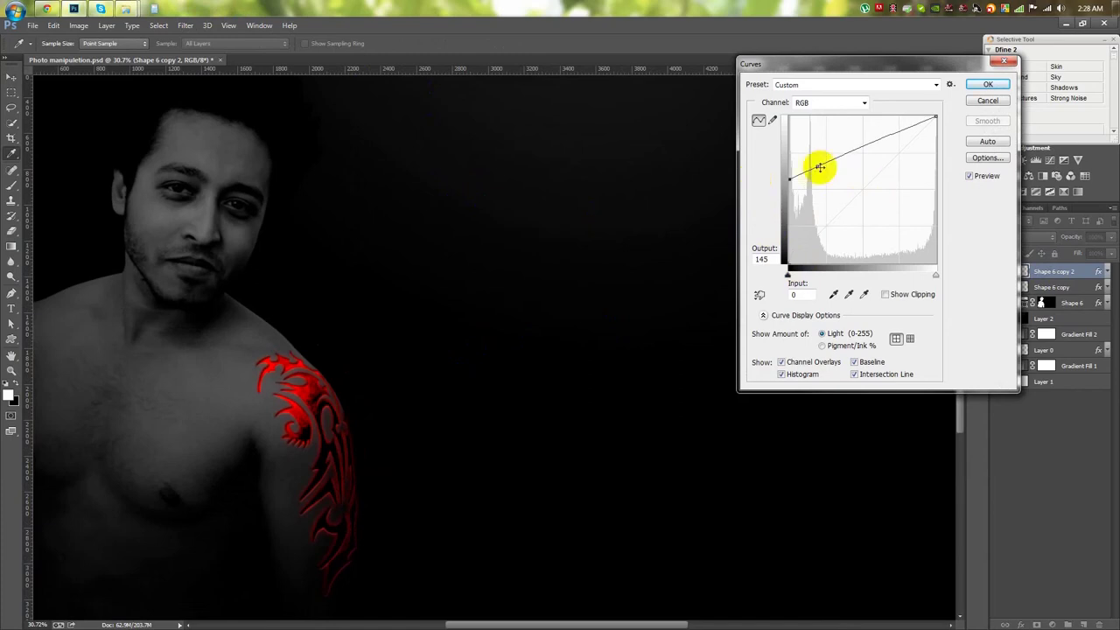
click(988, 84)
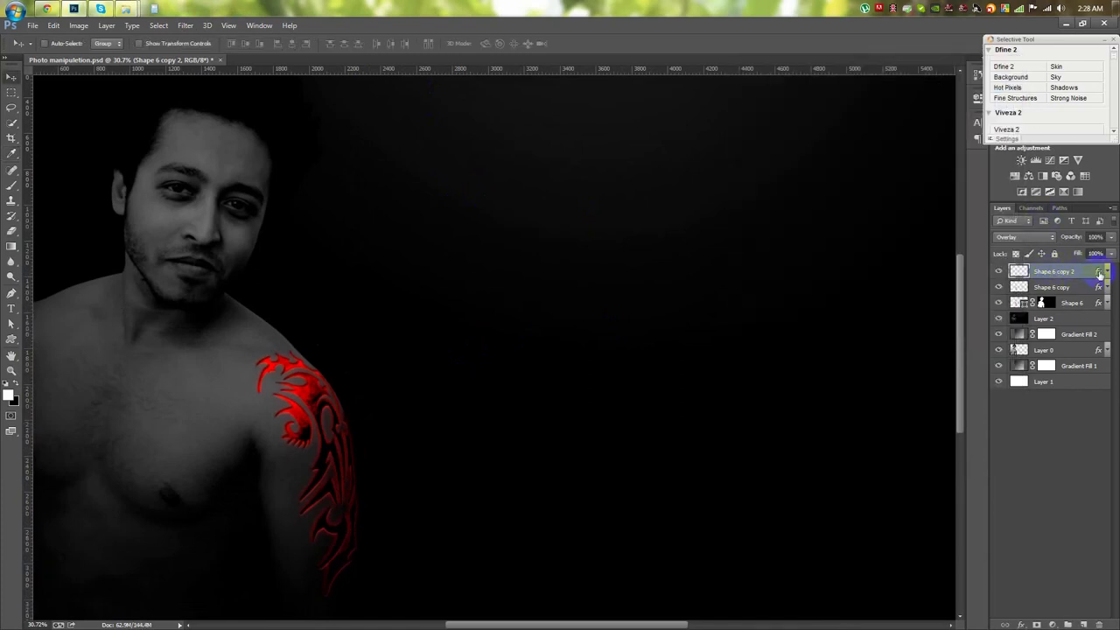
- Set Shape 6 copy 2 to Normal blending, turning the tattoo orange
click(1027, 237)
click(1013, 253)
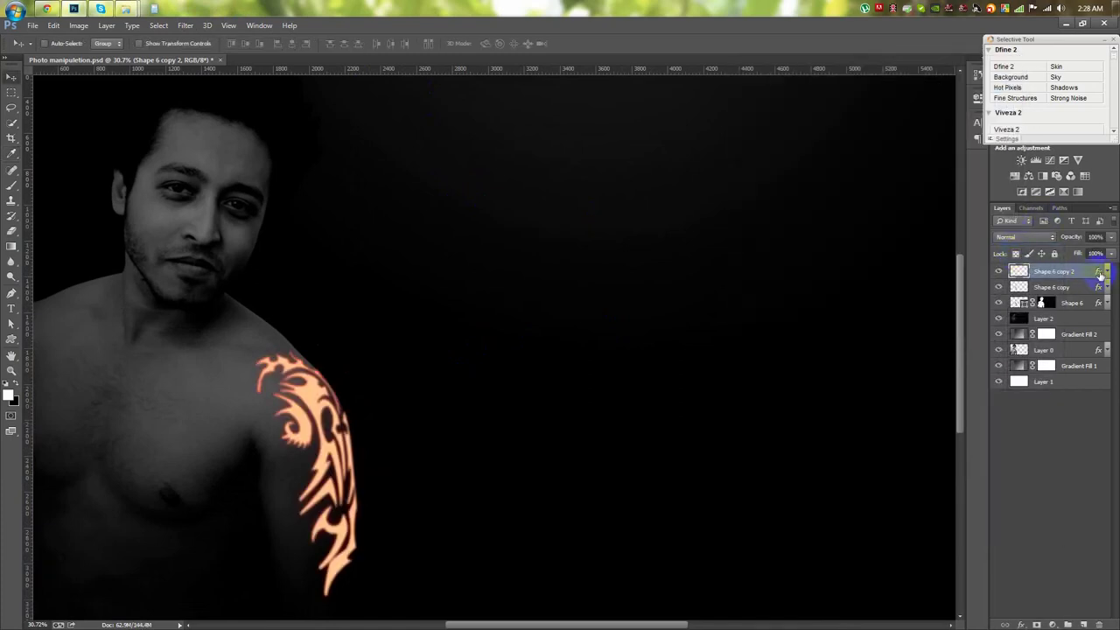
click(1025, 237)
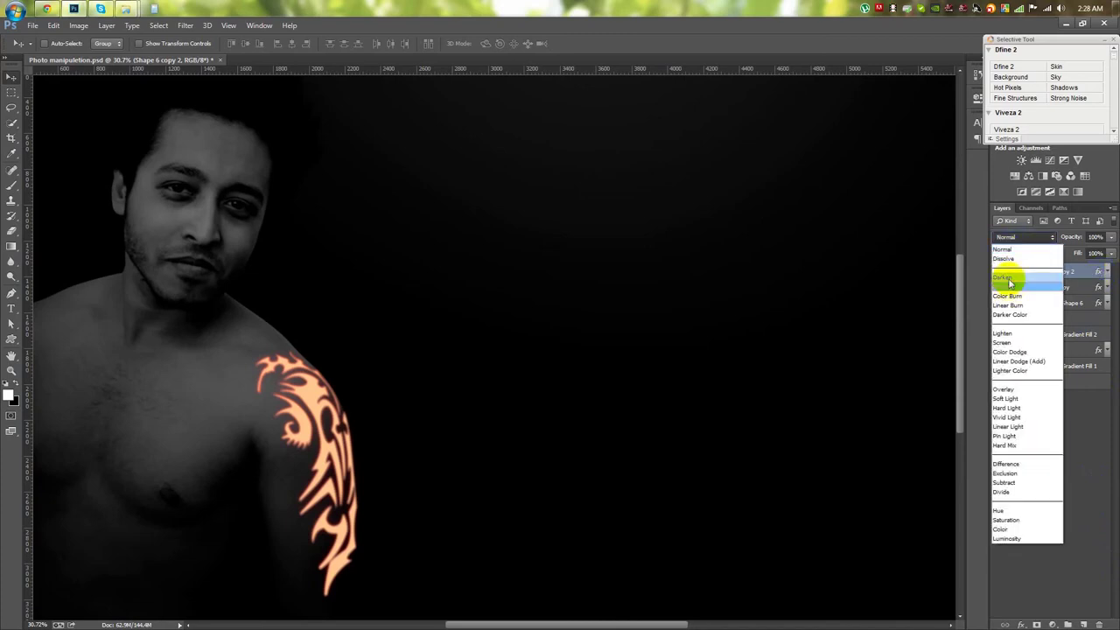
- Compare blend modes on Shape 6 copy 2 and settle on Overlay
click(1011, 277)
key(Down)
key(Down)
key(Down)
key(Down)
key(Down)
key(Down)
key(Down)
key(Down)
key(Down)
key(Down)
key(Down)
key(Down)
key(Down)
key(Down)
key(Down)
key(Down)
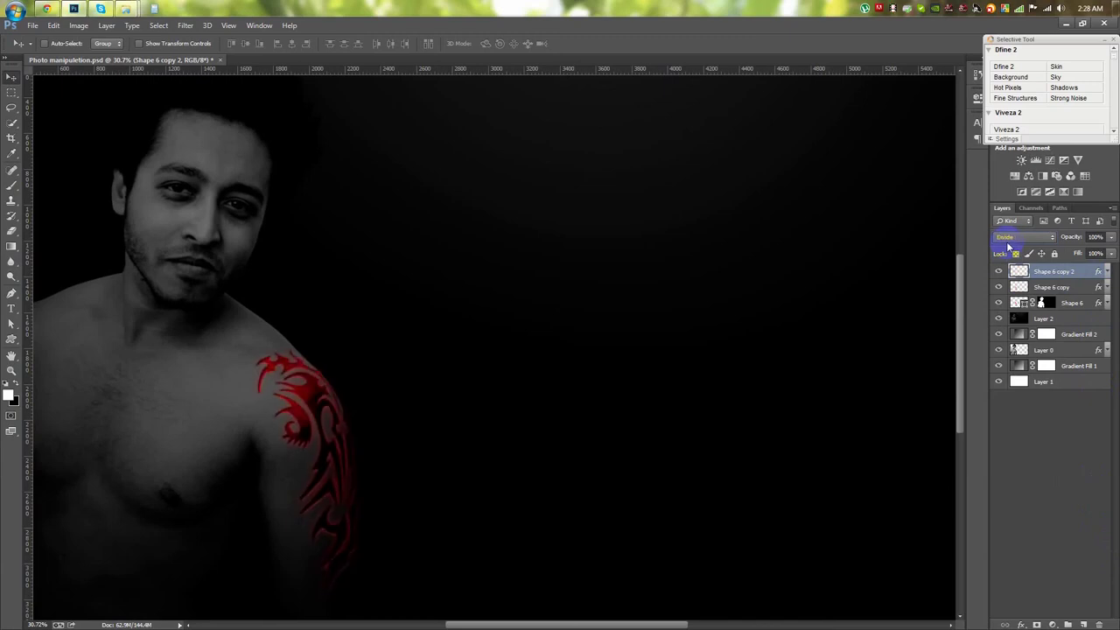
key(Down)
click(1008, 238)
click(1022, 360)
- Select all three Shape 6 tattoo layers and group them into Group 1
mouse_move(240, 435)
mouse_down()
mouse_move(370, 432)
mouse_move(400, 320)
mouse_up()
shift+click(1071, 304)
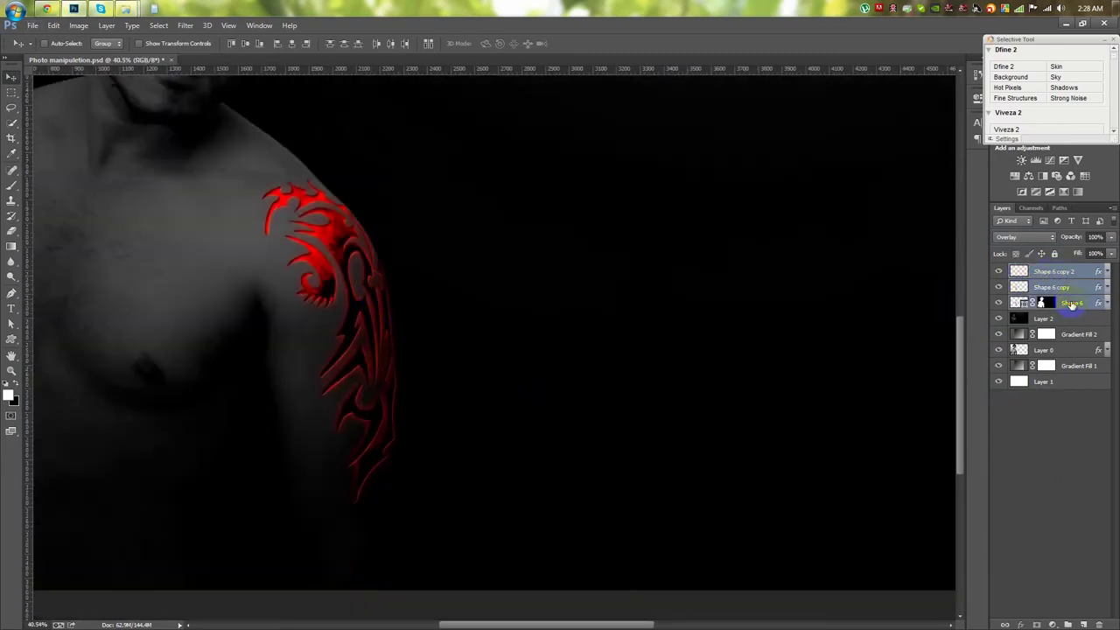
key(ctrl+g)
- Add a layer mask to Group 1 and gradient-fade the tattoo from the arm up to the shoulder
click(1050, 623)
click(11, 246)
drag(398, 483, 321, 161)
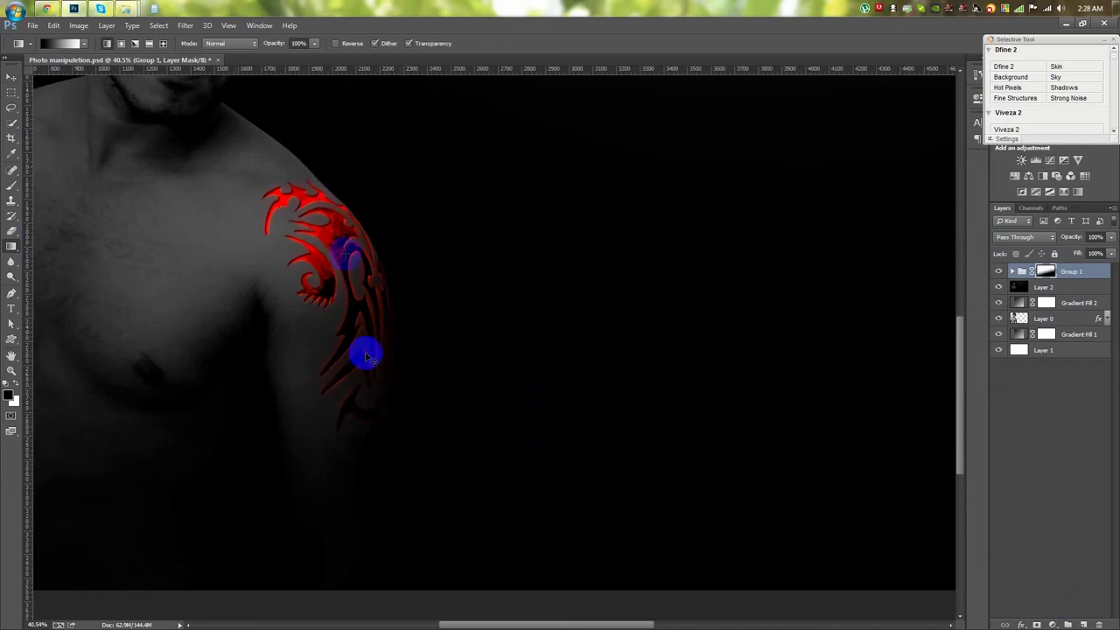
drag(388, 529, 367, 212)
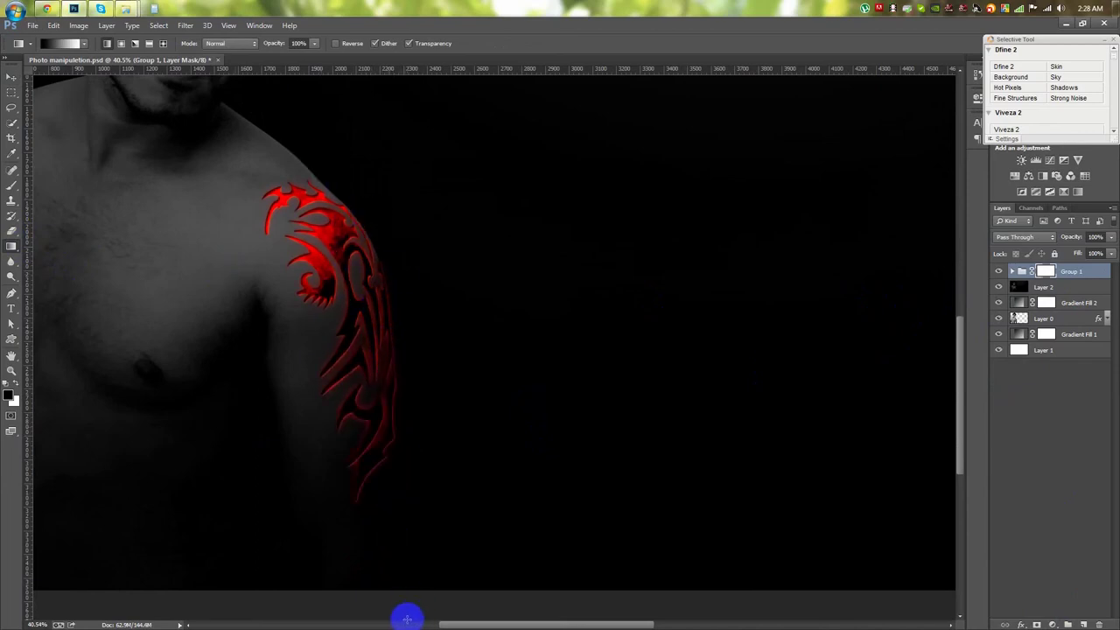
drag(407, 618, 368, 246)
scroll(370, 263, down, 2)
drag(373, 584, 367, 305)
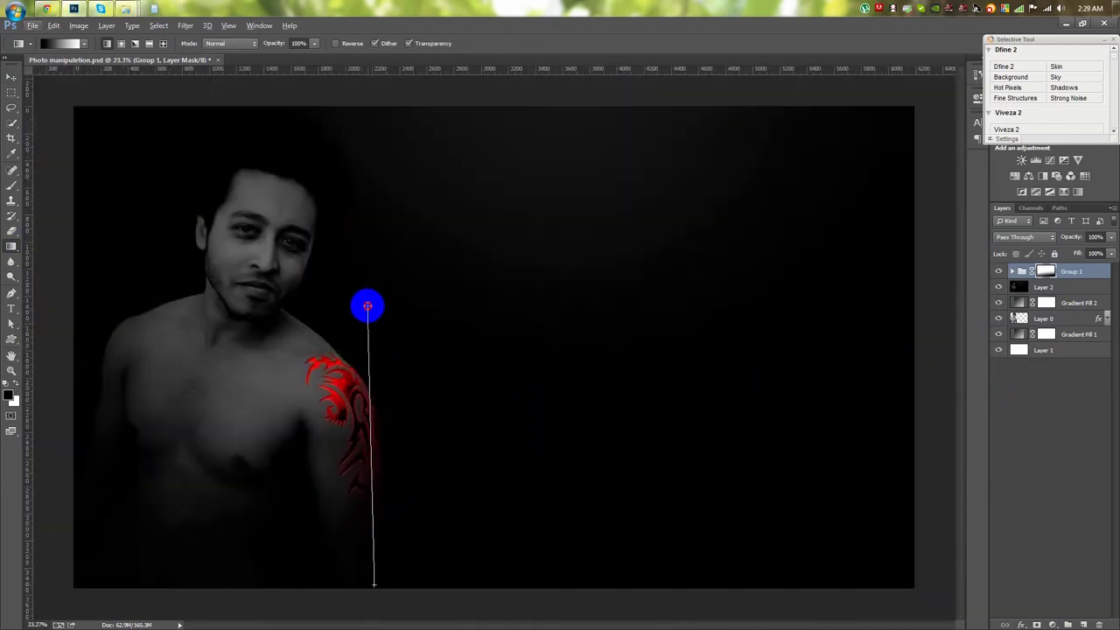
- Return to the Move tool and save the document
click(17, 76)
key(ctrl+s)
scroll(165, 170, up, 3)
scroll(292, 242, up, 2)
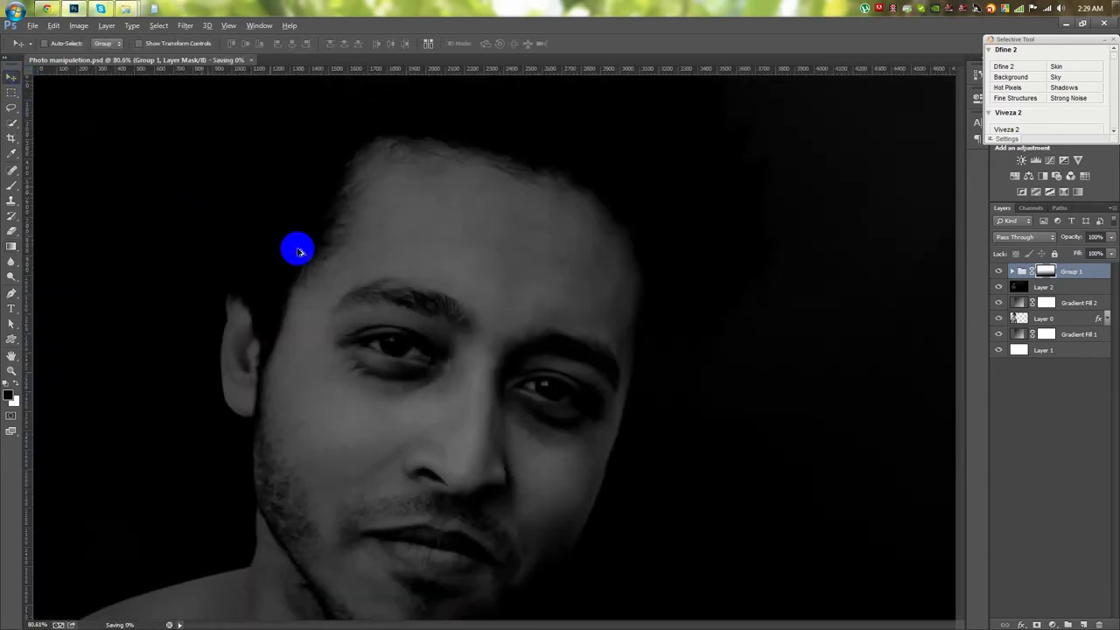
scroll(464, 445, up, 1)
scroll(400, 325, up, 3)
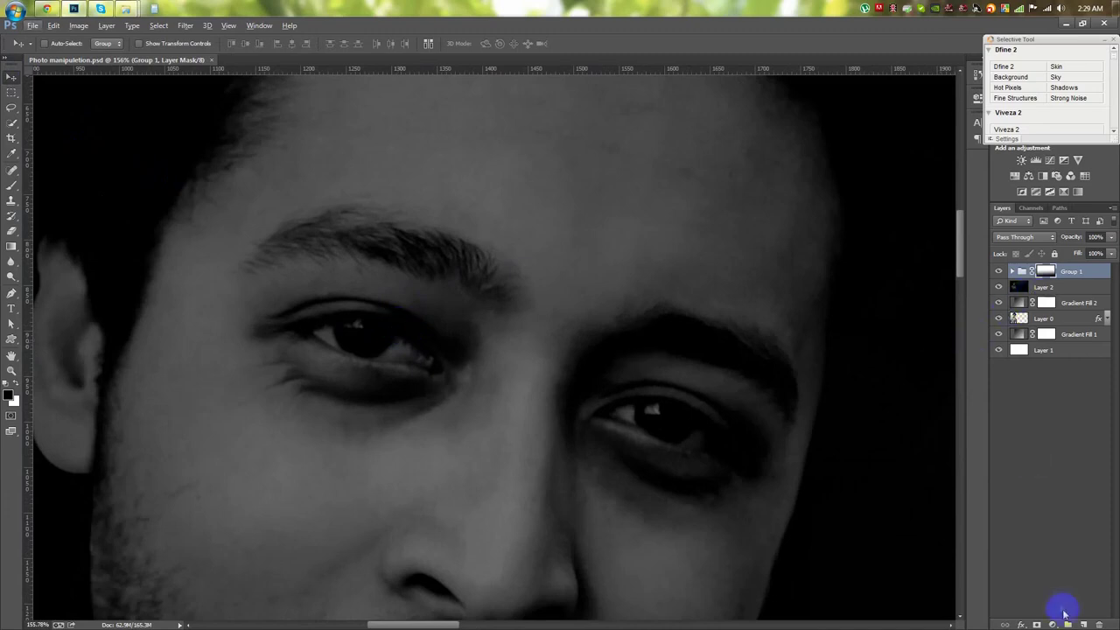
click(13, 296)
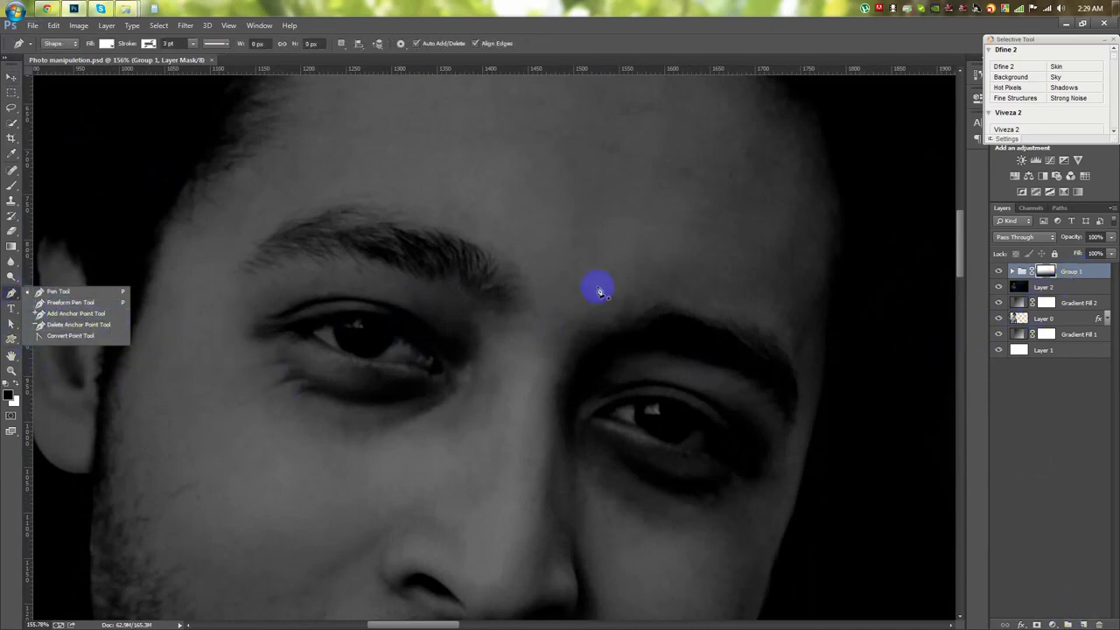
- Add a pure red (ff1200) Color Fill 1 layer in Color mode with its mask inverted to black
click(1036, 623)
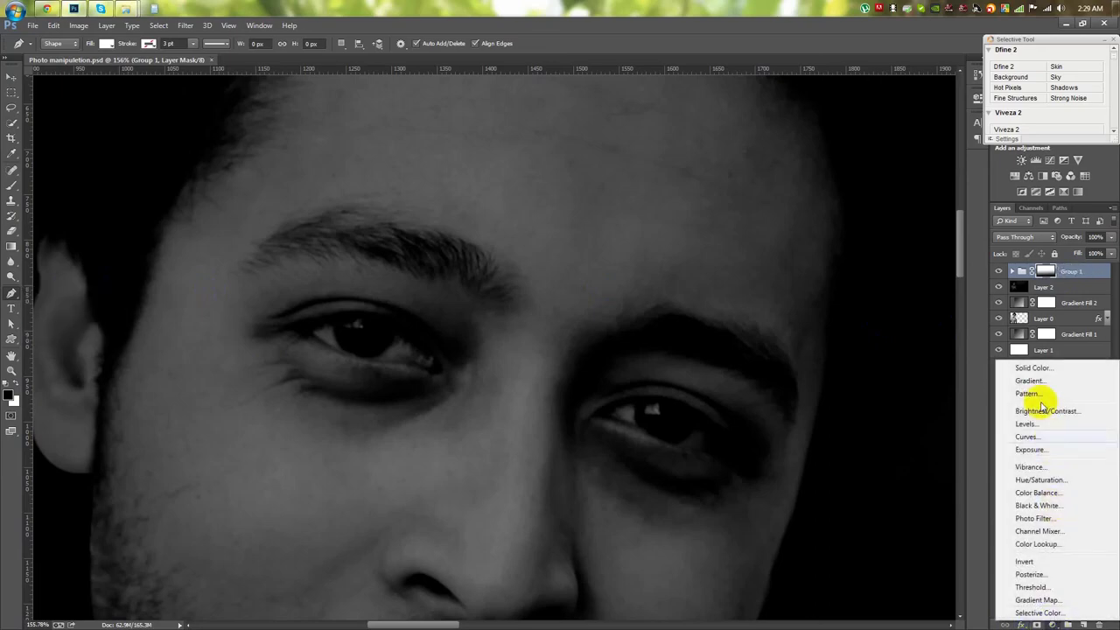
click(1023, 366)
drag(675, 183, 723, 136)
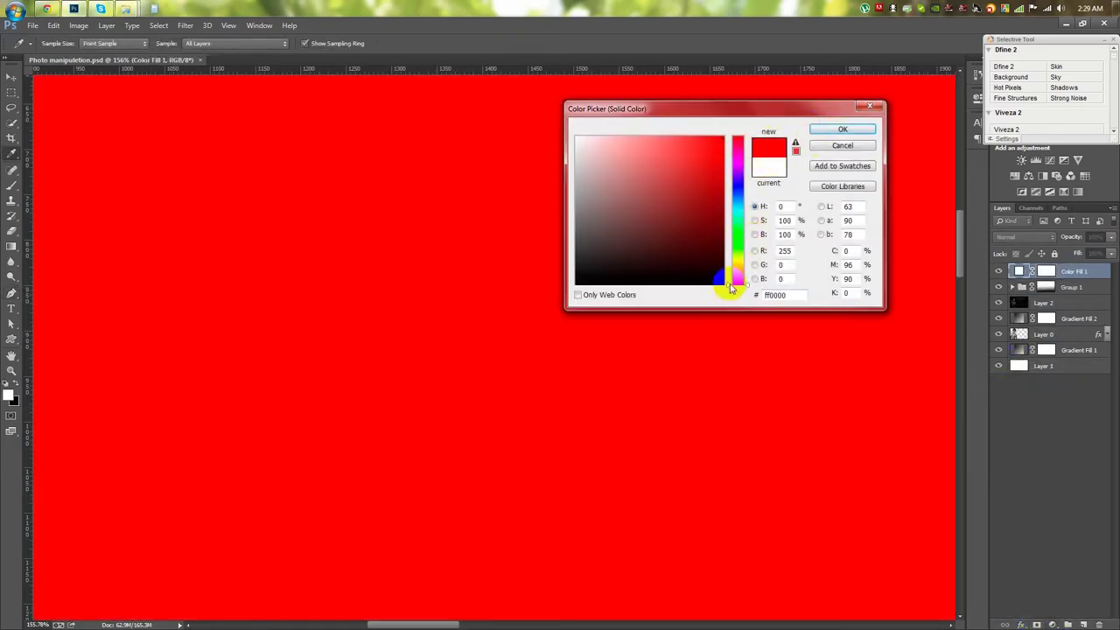
click(739, 277)
drag(739, 278, 739, 286)
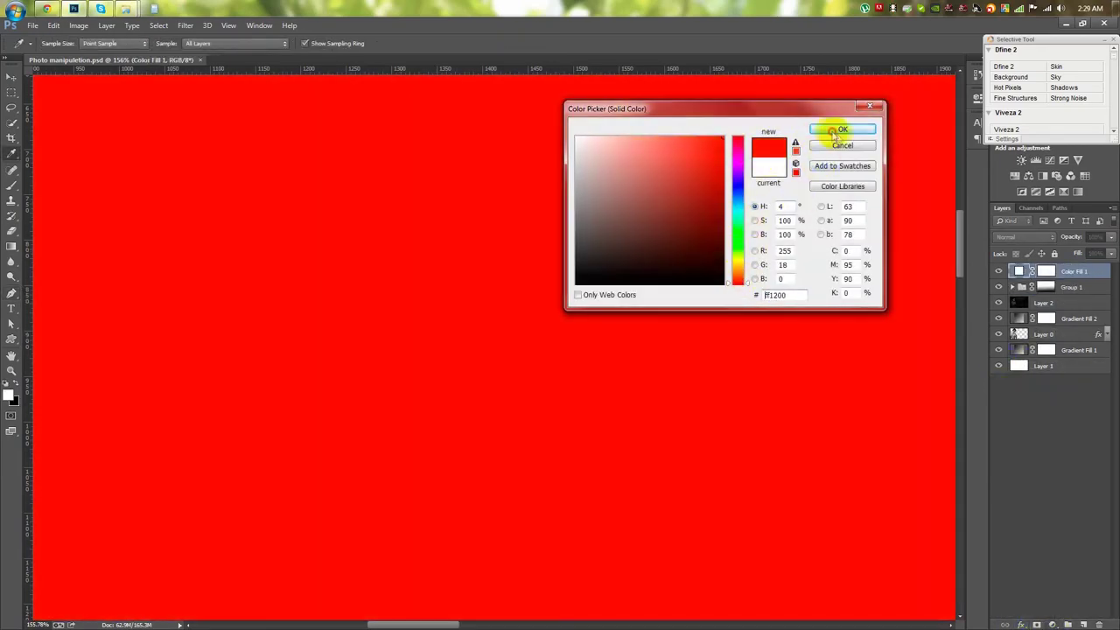
click(843, 128)
click(1024, 236)
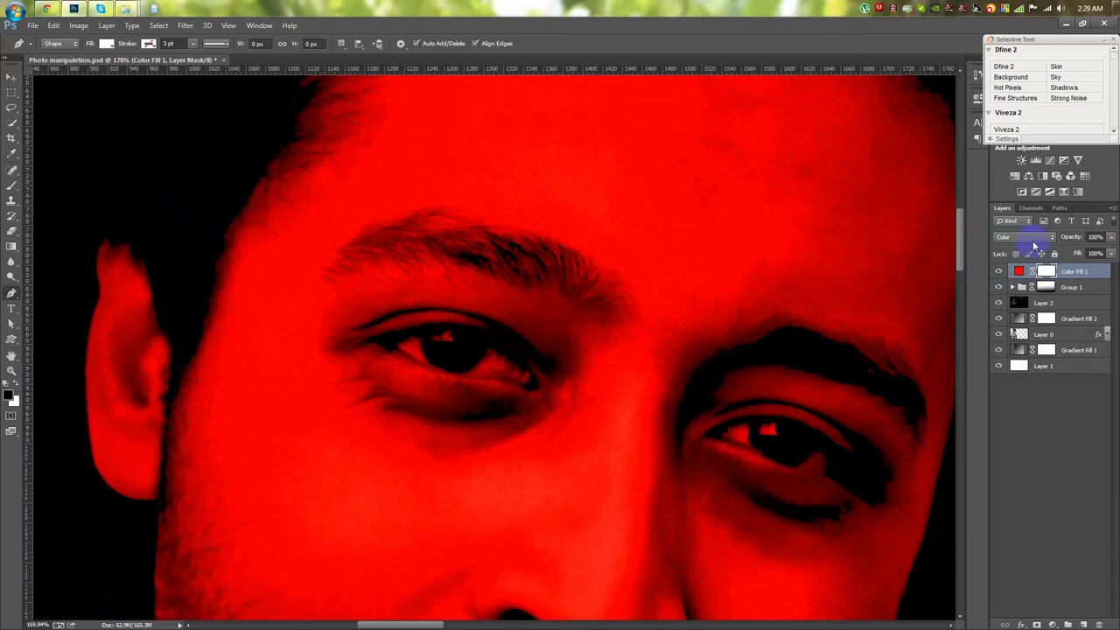
key(ctrl+i)
- Paint white over both irises on Color Fill 1's mask so the eyes turn red
key(b)
scroll(324, 302, up, 2)
mouse_move(475, 350)
mouse_down()
mouse_move(487, 378)
mouse_move(552, 378)
mouse_up()
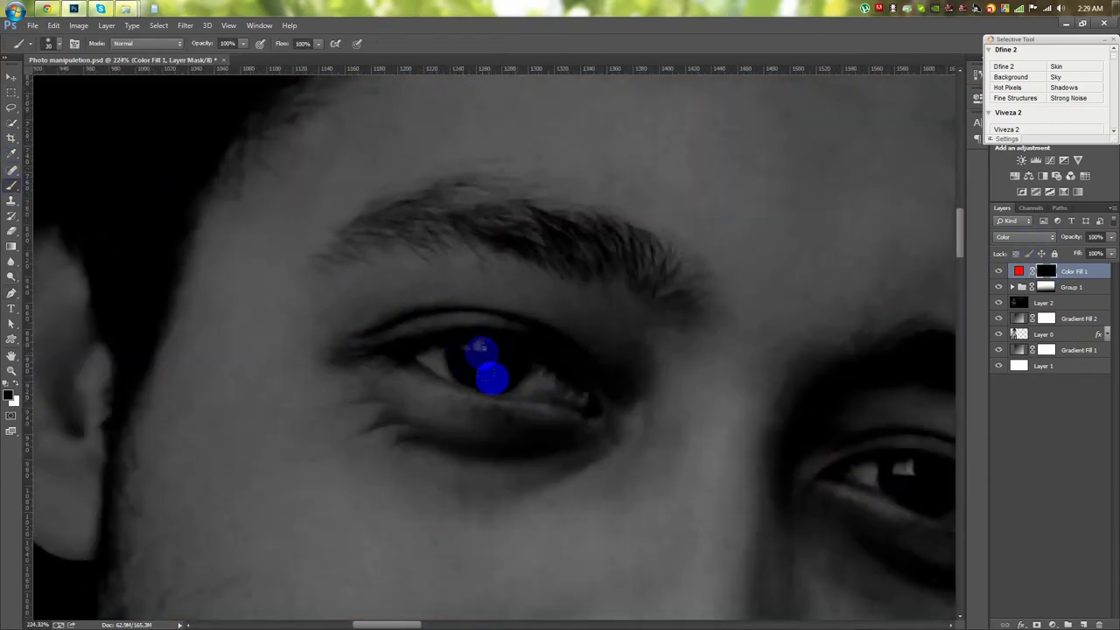
drag(488, 352, 470, 362)
mouse_move(813, 459)
mouse_down()
mouse_move(437, 363)
mouse_move(575, 392)
mouse_up()
scroll(577, 402, down, 2)
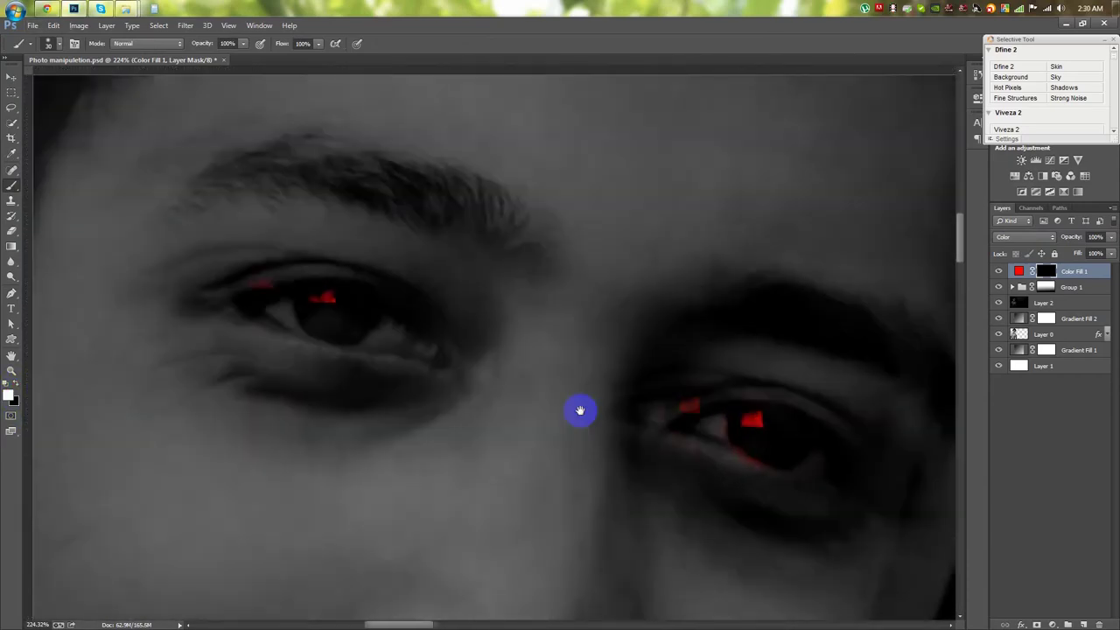
scroll(566, 409, down, 4)
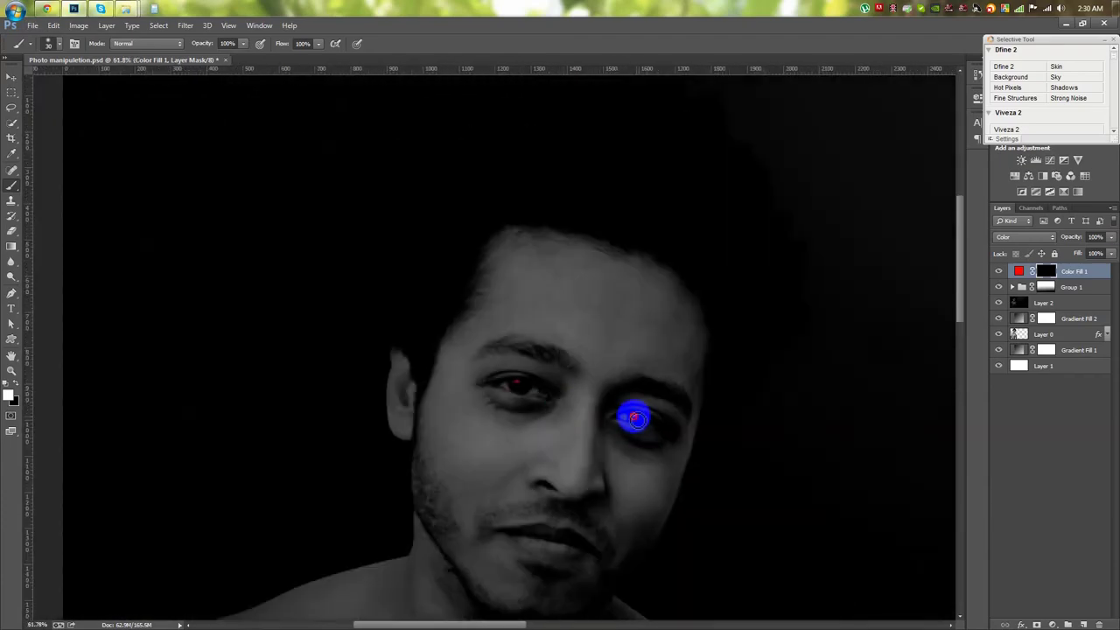
scroll(639, 420, down, 5)
scroll(600, 344, right, 3)
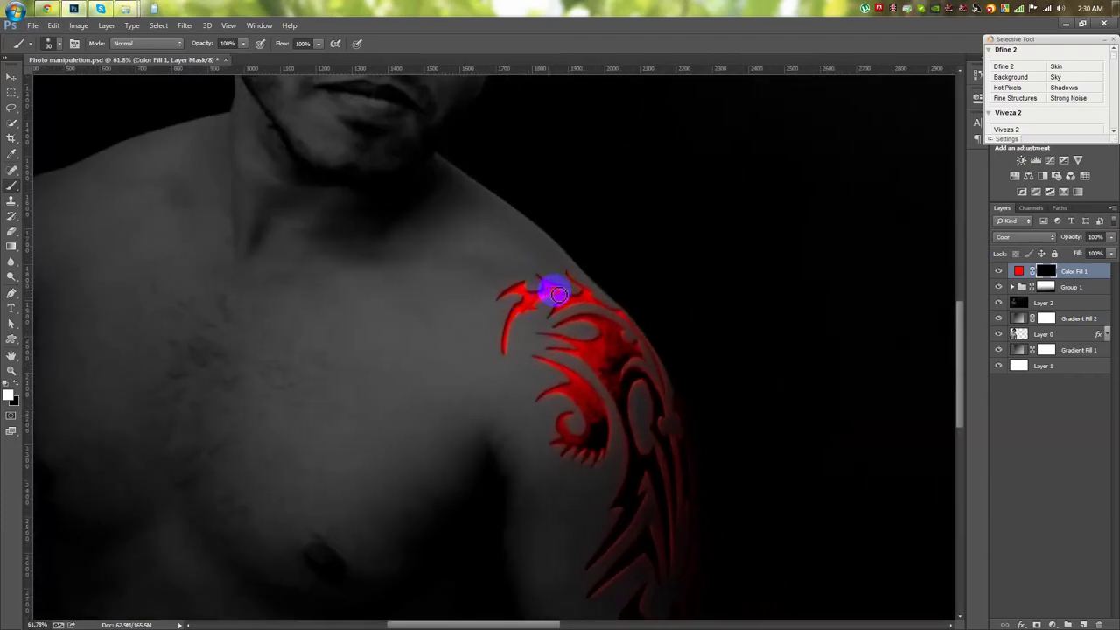
text(8)
- Paint a faint 8% opacity red glow over the shoulder tattoo on Color Fill 1's mask
key(Return)
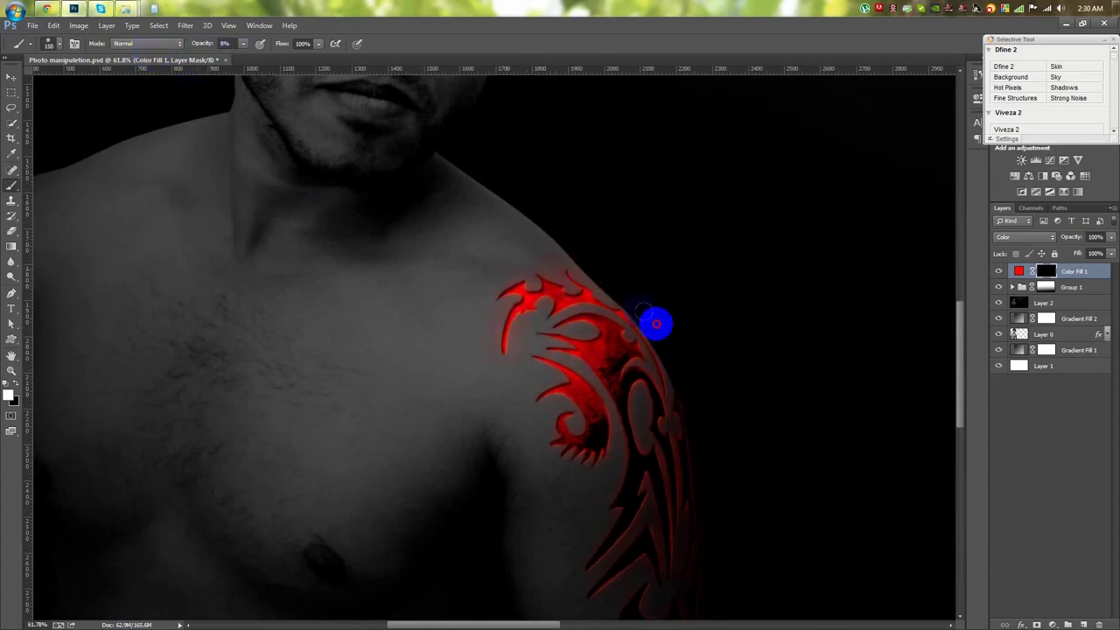
drag(568, 282, 648, 488)
scroll(629, 524, down, 2)
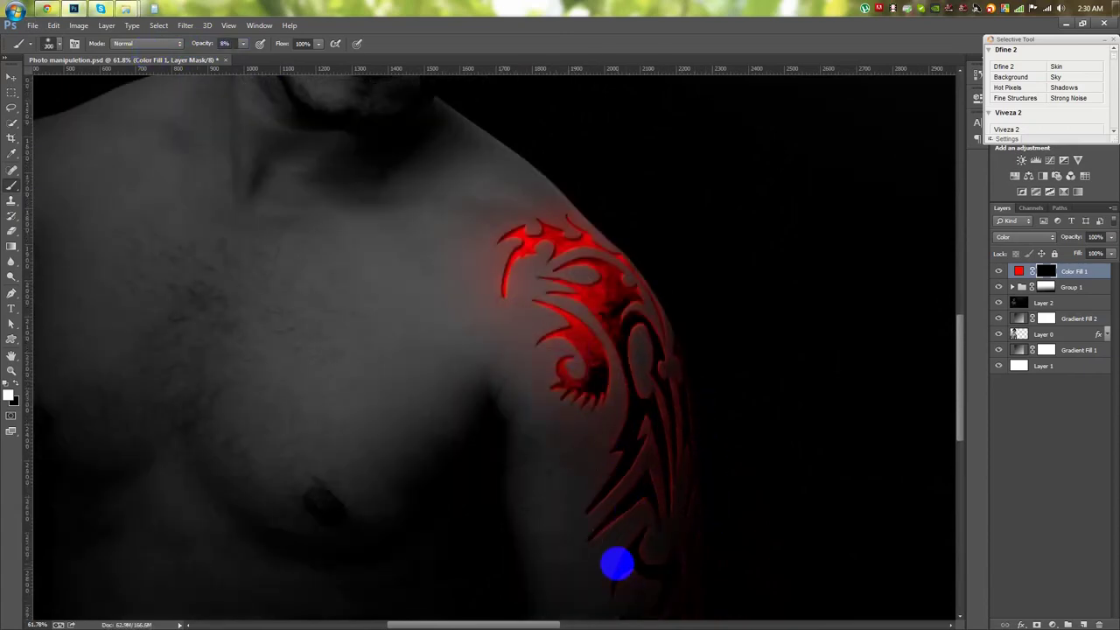
scroll(655, 604, down, 3)
scroll(612, 560, down, 3)
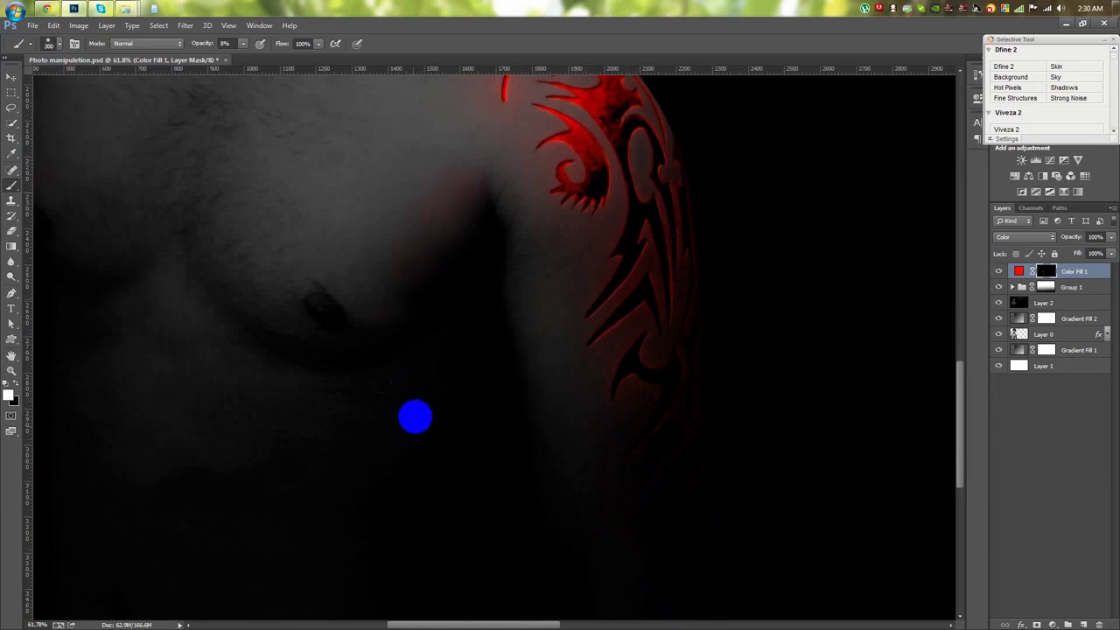
alt+scroll(543, 341, down, 2)
alt+scroll(530, 350, down, 2)
alt+scroll(525, 379, down, 1)
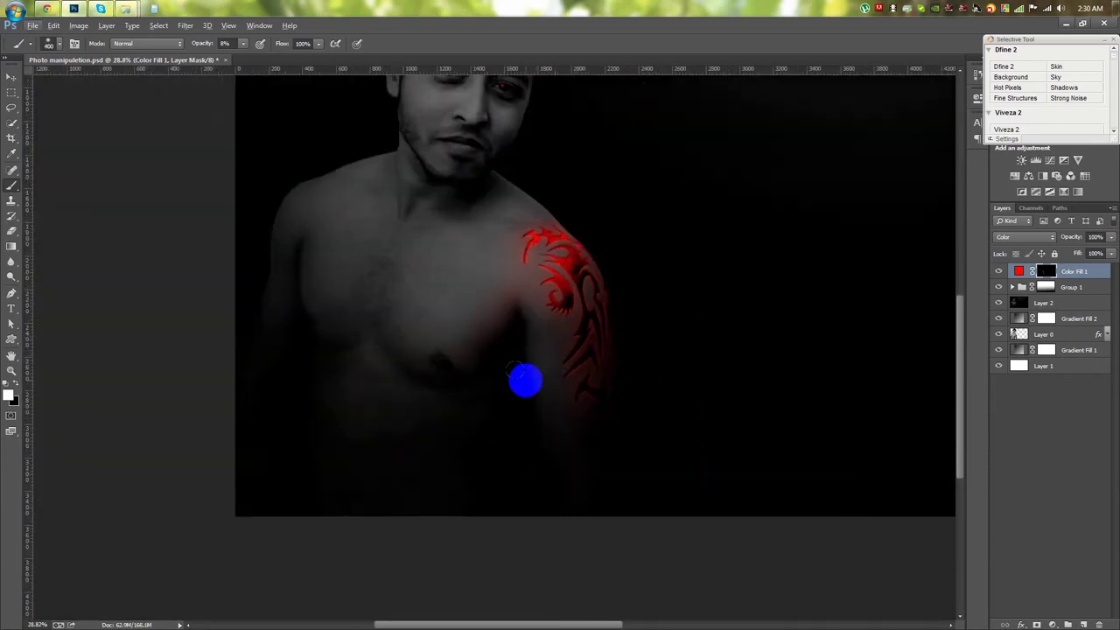
scroll(536, 194, up, 1)
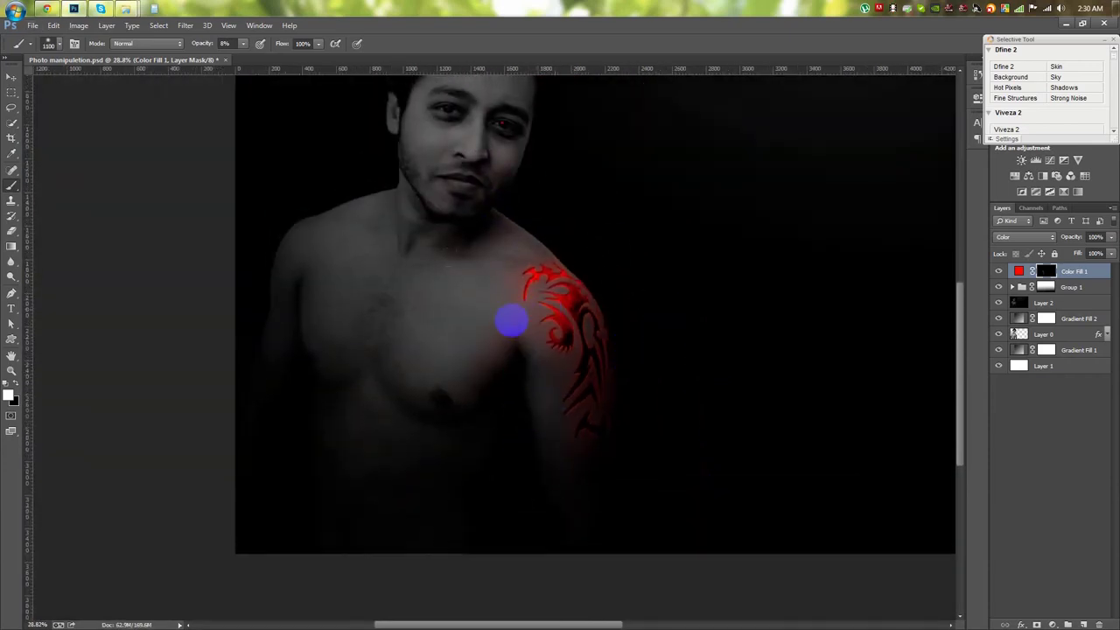
scroll(560, 503, down, 1)
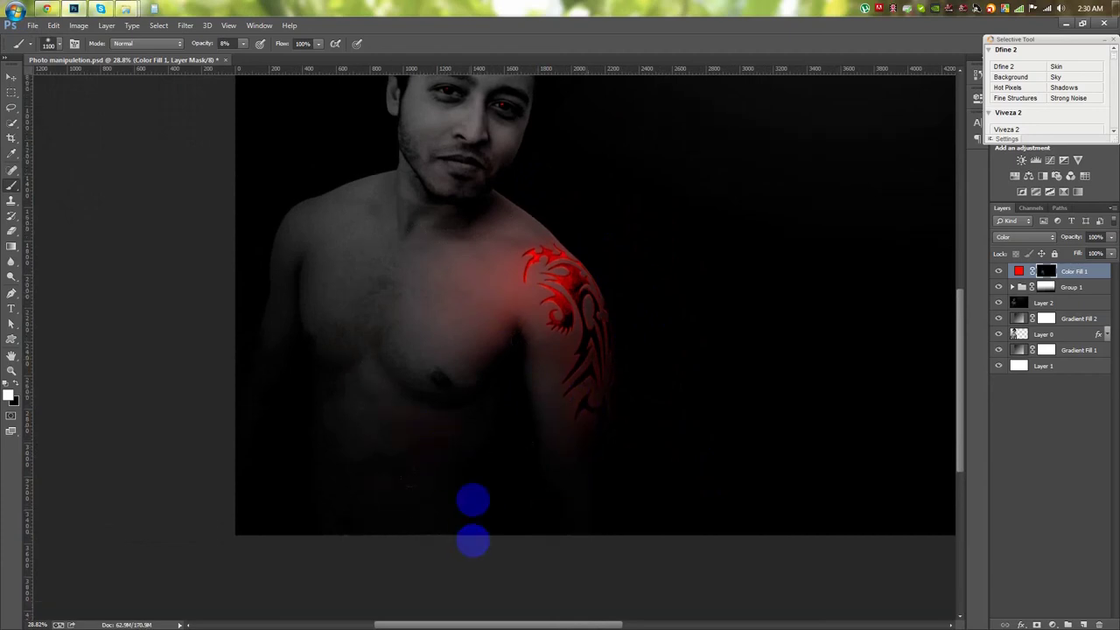
scroll(507, 349, up, 2)
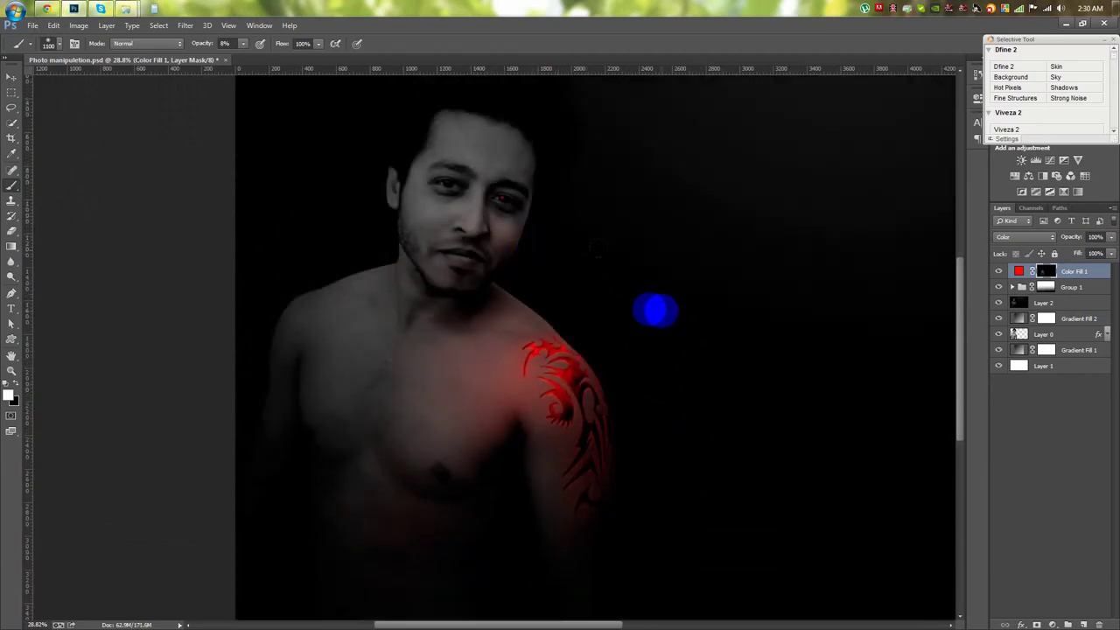
scroll(648, 341, up, 2)
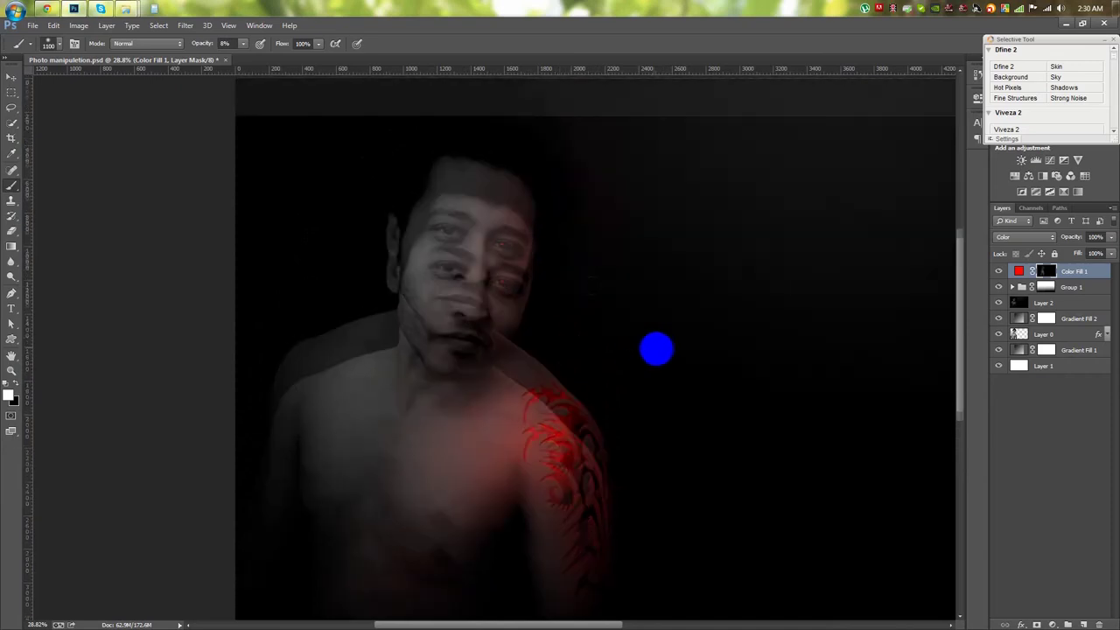
scroll(732, 327, down, 3)
scroll(369, 269, up, 2)
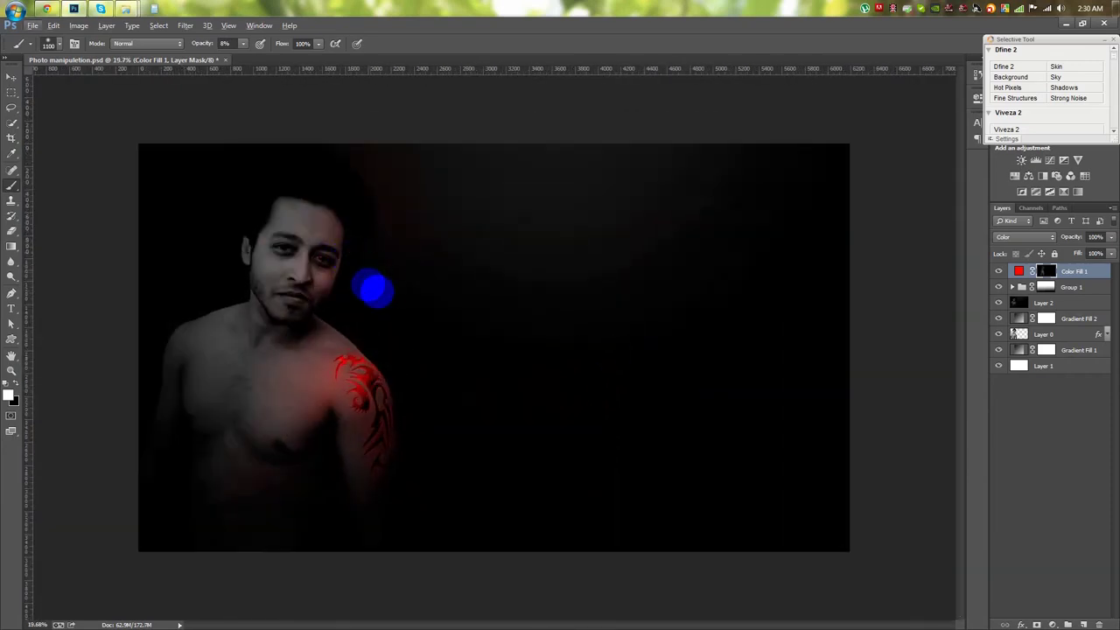
scroll(332, 388, up, 2)
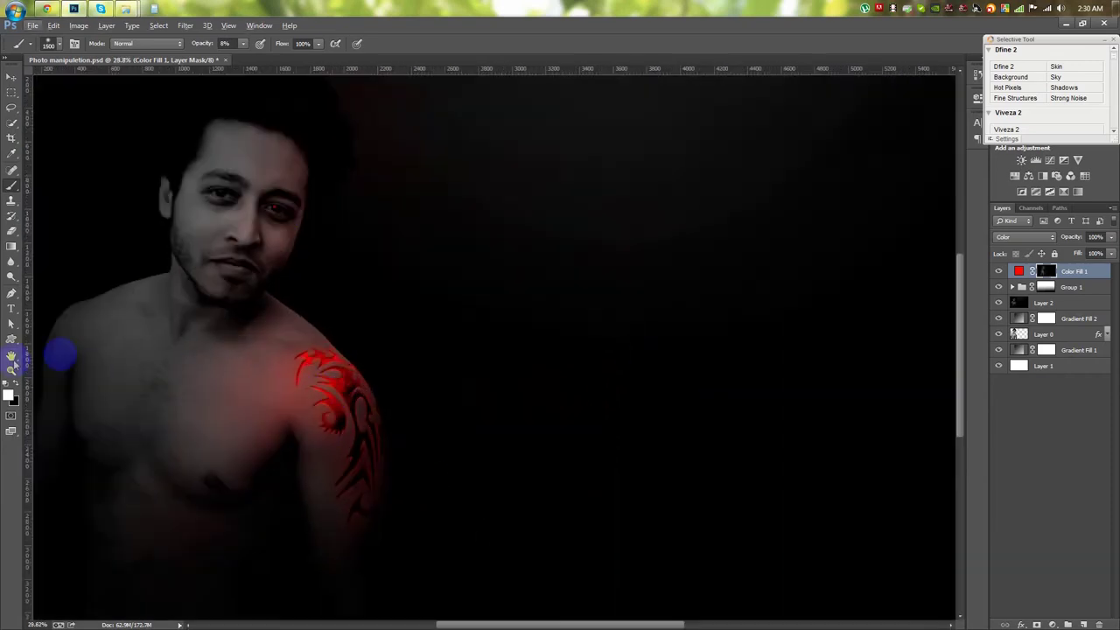
scroll(473, 350, up, 3)
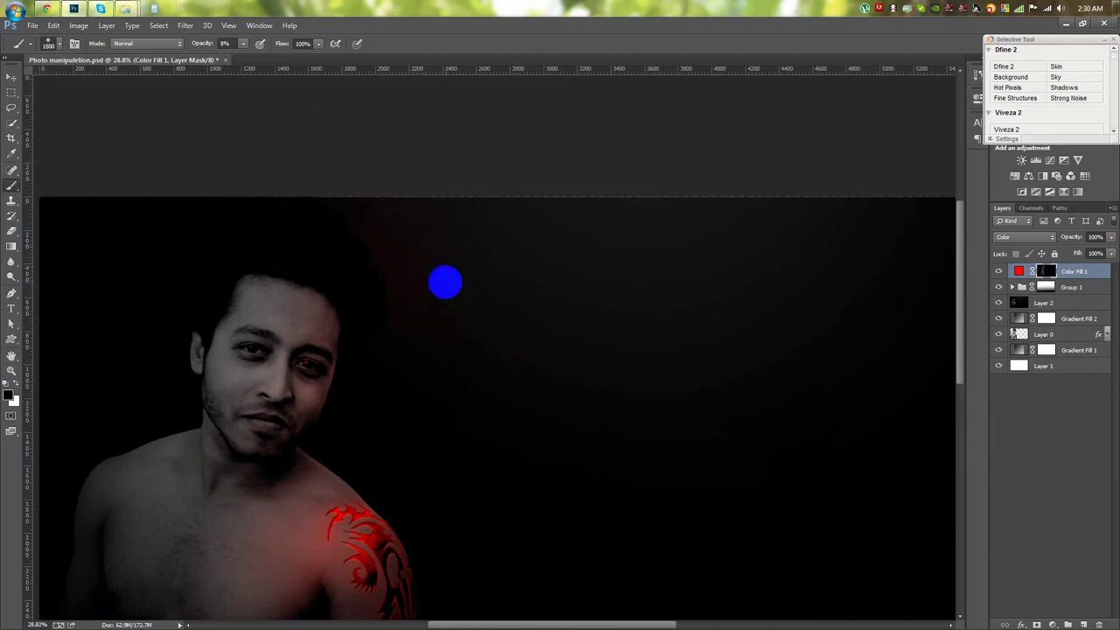
- Slightly shrink the soft brush and extend the glow across the chest and shoulder
key(bracketleft)
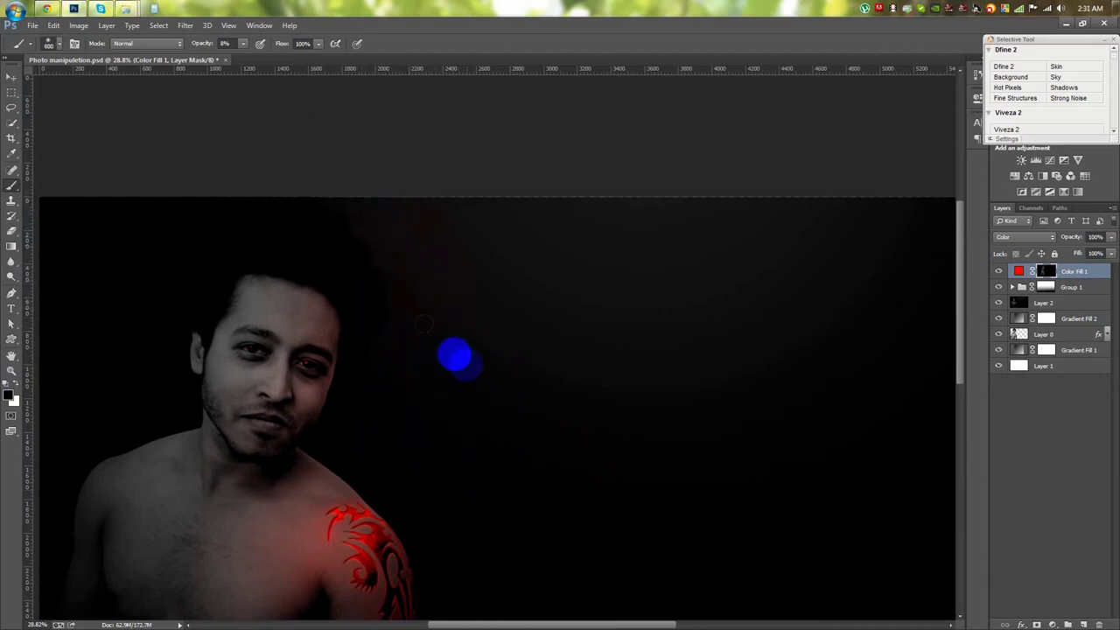
drag(462, 363, 524, 254)
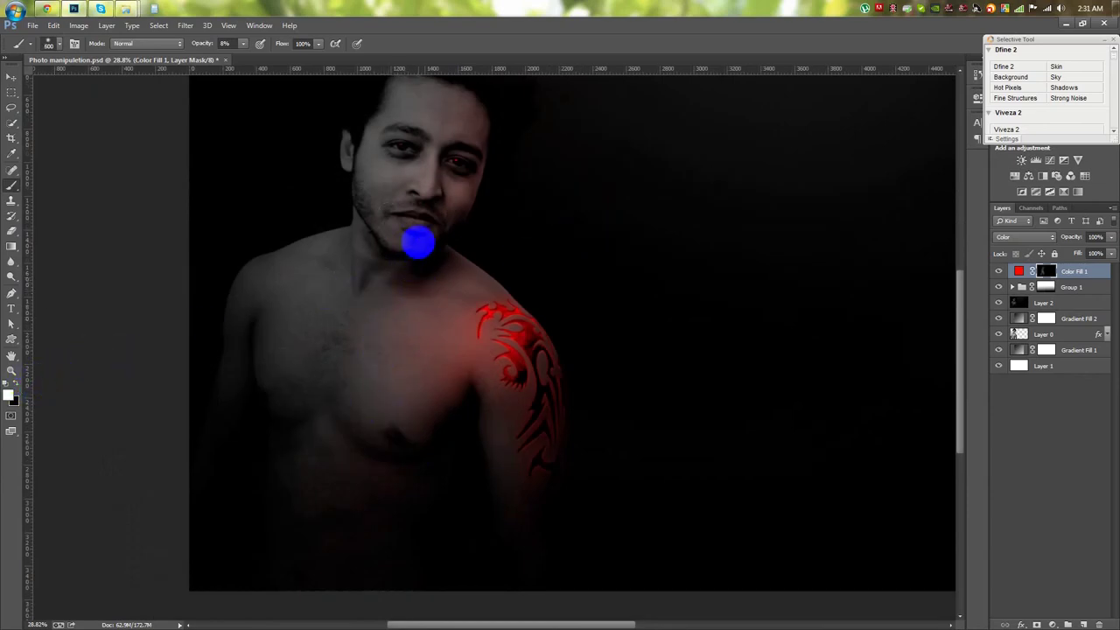
scroll(455, 390, down, 3)
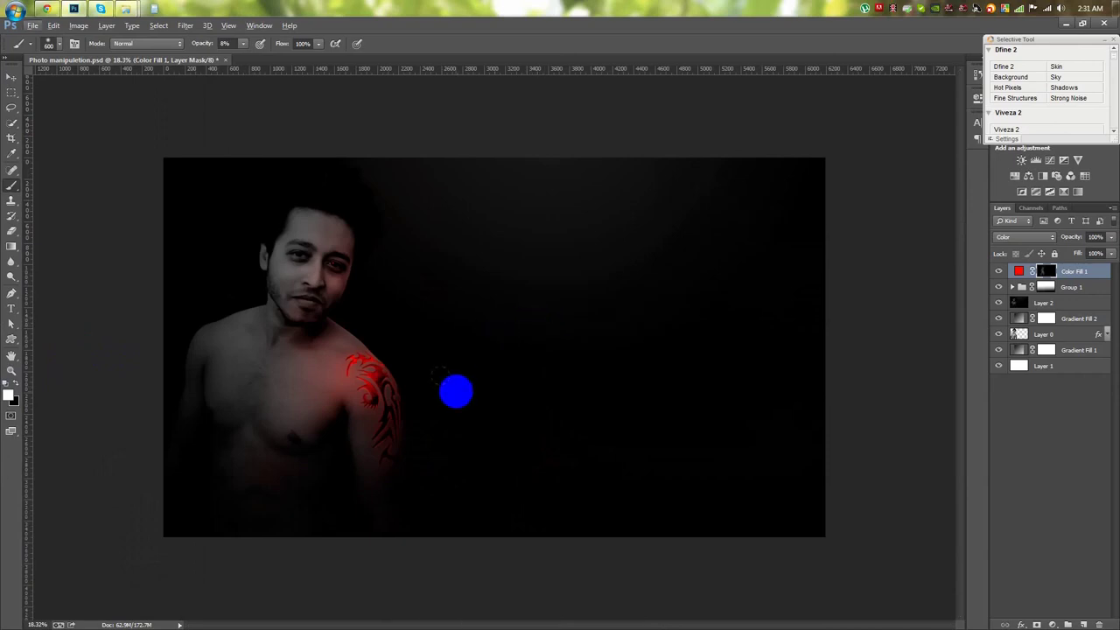
scroll(323, 183, up, 2)
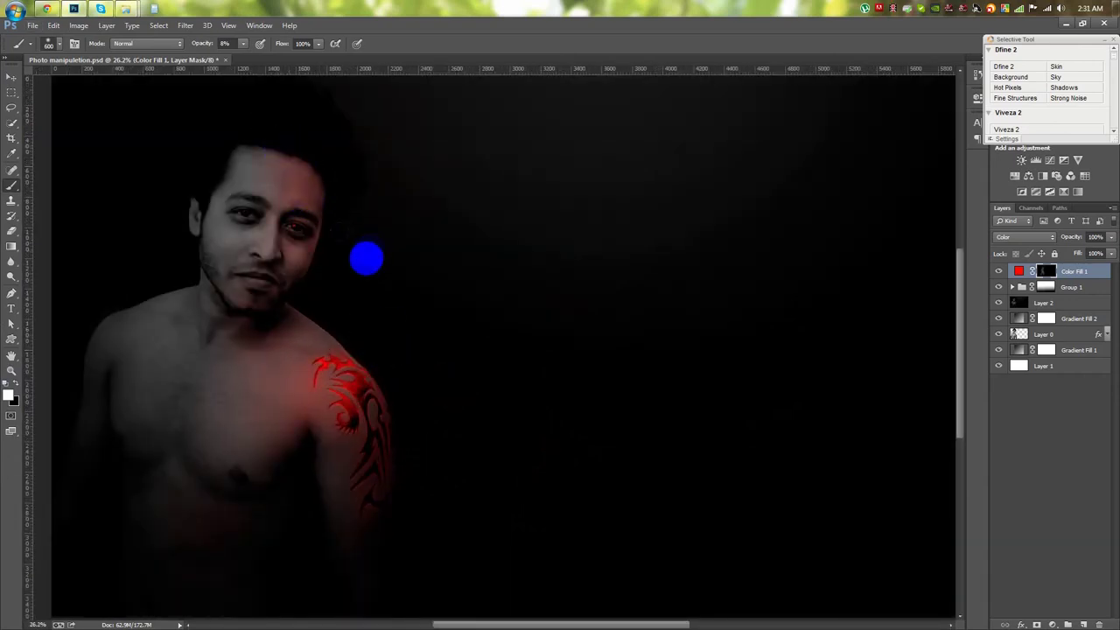
scroll(368, 252, down, 2)
scroll(376, 332, down, 1)
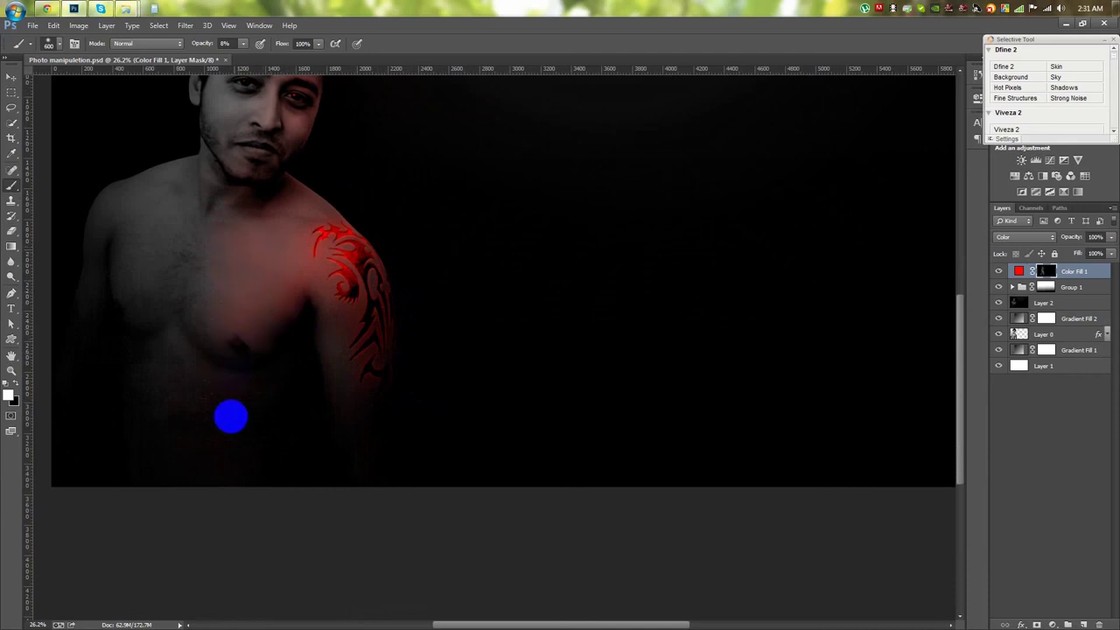
key(ctrl+minus)
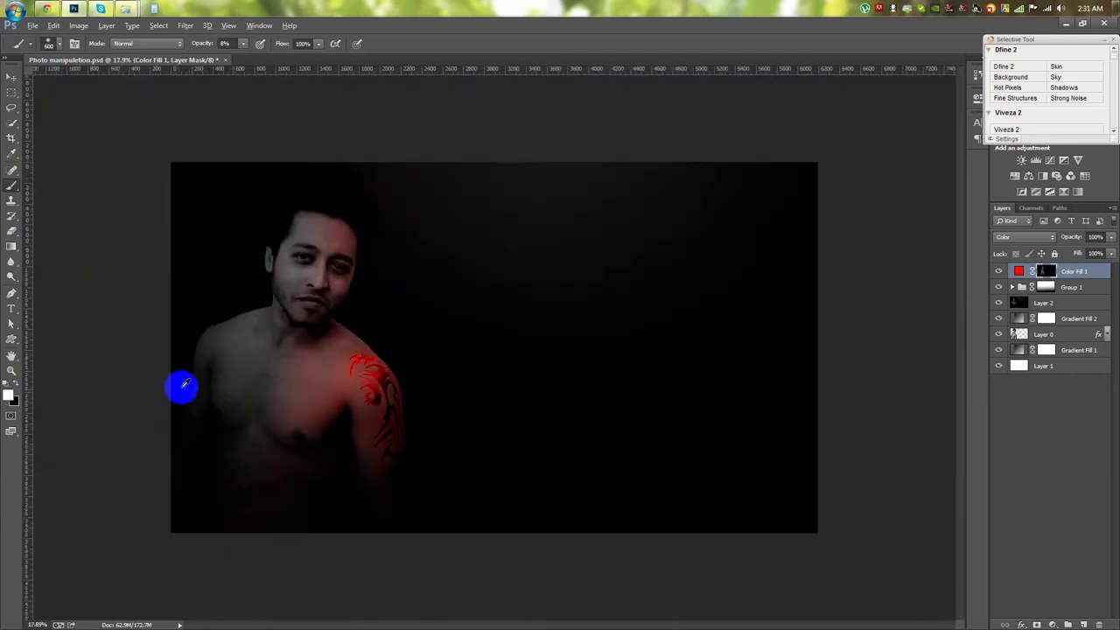
- Try a Soft Light duplicate of the red colour fill layer, then discard it
click(12, 77)
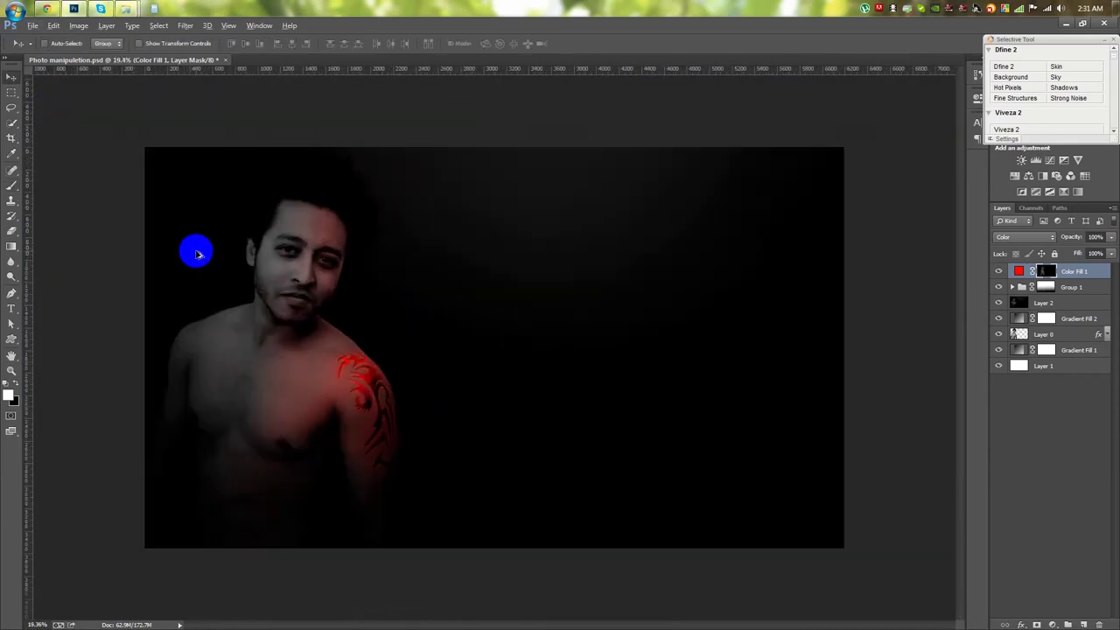
key(ctrl+plus)
click(1084, 623)
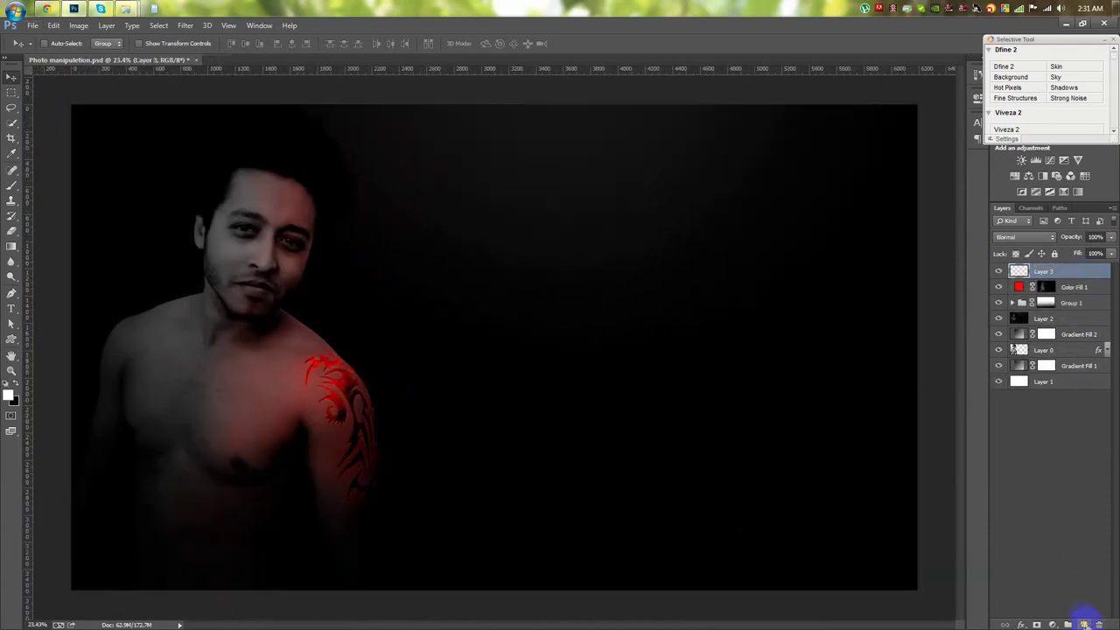
key(Delete)
key(ctrl+j)
click(1023, 238)
click(1006, 391)
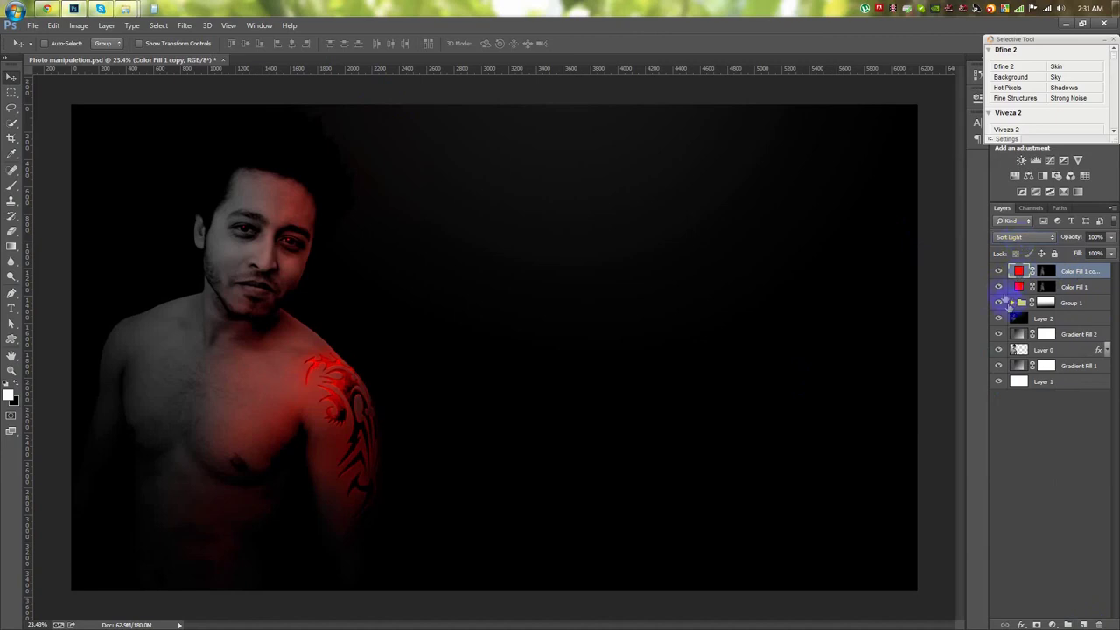
key(Delete)
- Create a new top Layer 3 and fill it with the merged image via Apply Image
click(1084, 623)
click(79, 26)
click(155, 200)
click(665, 178)
click(194, 30)
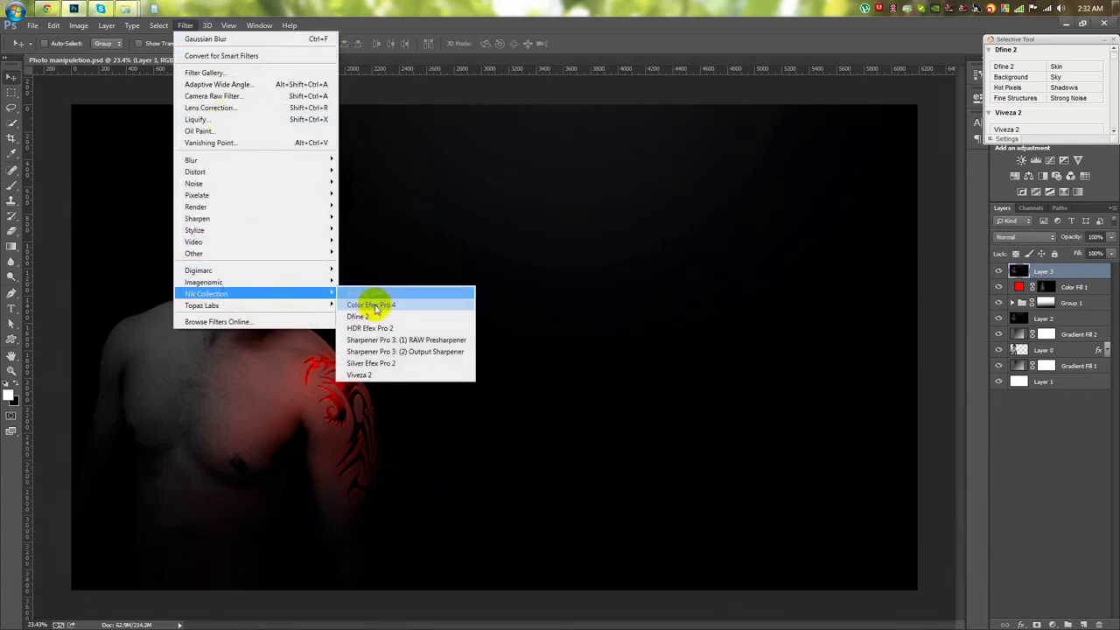
mouse_move(207, 293)
click(378, 301)
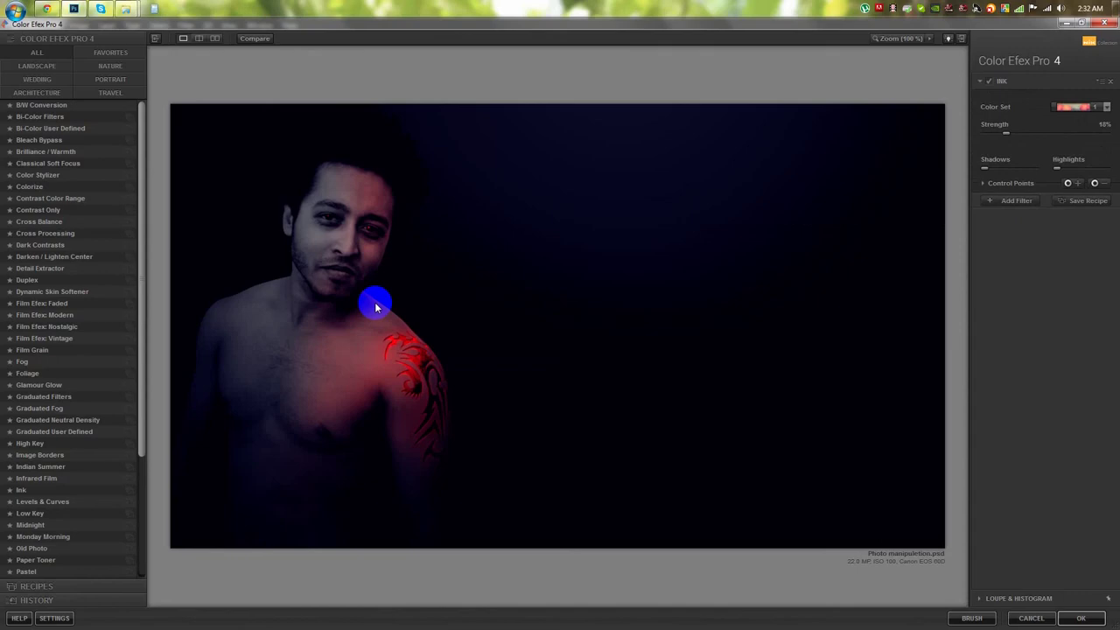
- Apply the Ink filter at 18% strength and return the result to Photoshop
click(1081, 618)
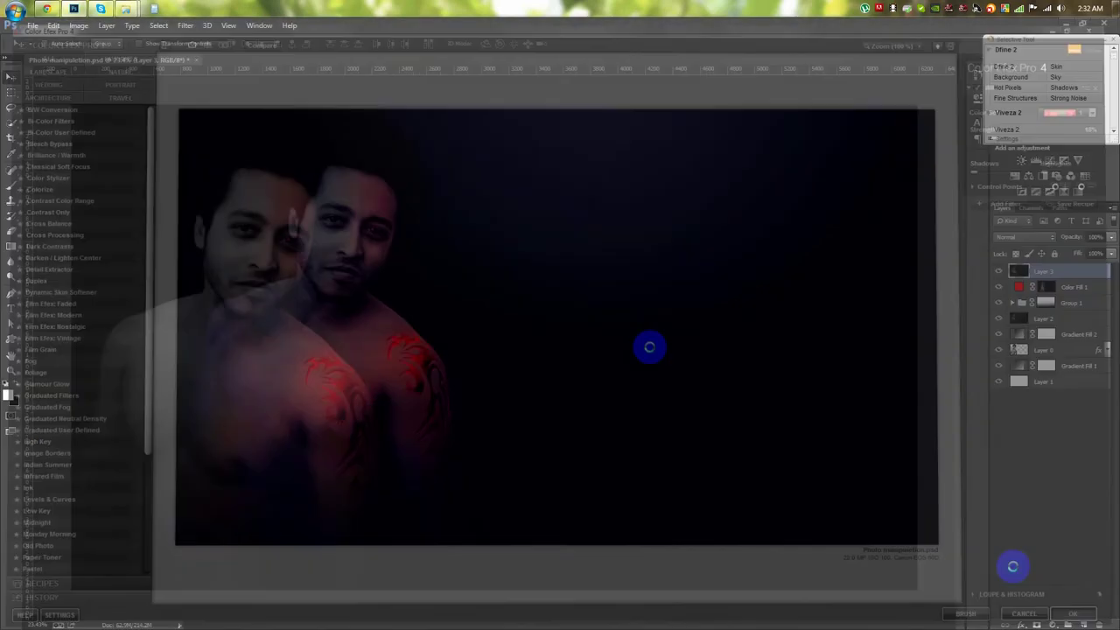